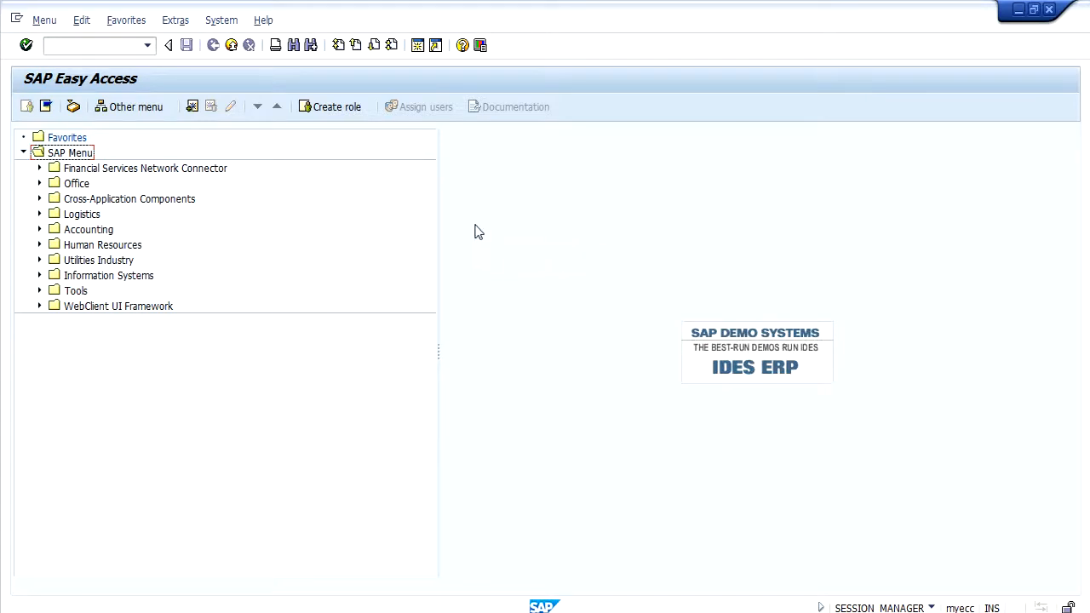
- Open the Legacy System Migration Workbench with transaction LSMW
left_click(121, 48)
type("LSMW")
key("Return")
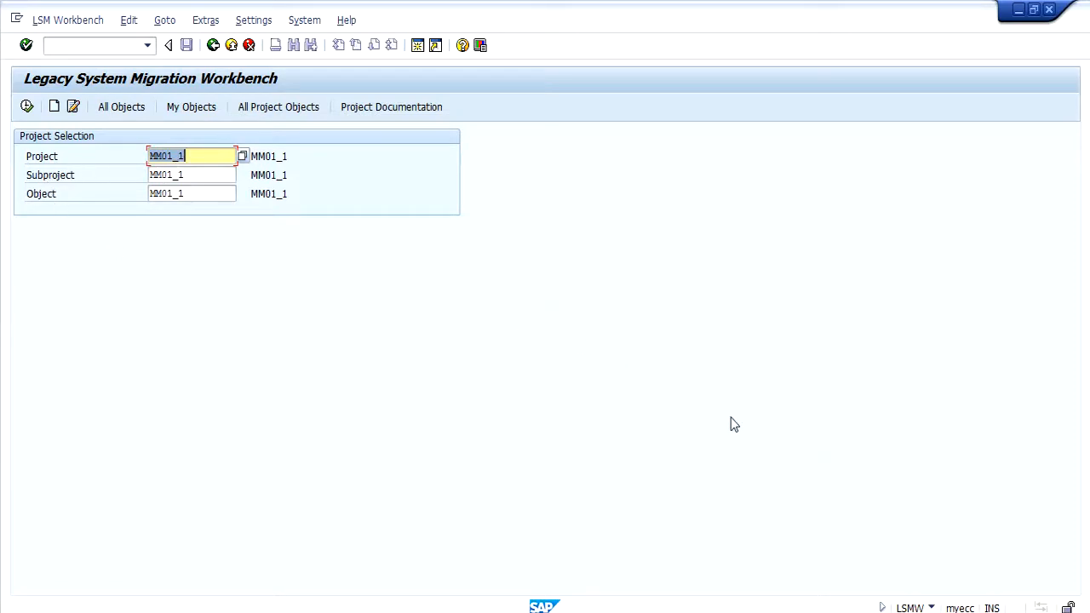
- Create a new migration project MM01_2 with the description MM01_2
left_click(54, 111)
left_click(212, 238)
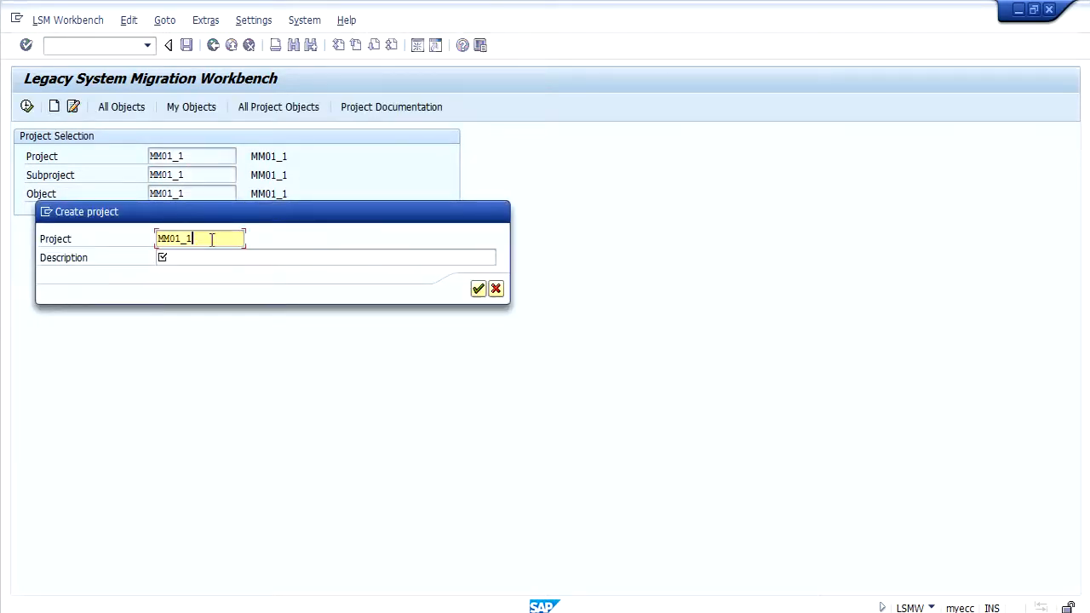
key("BackSpace")
type("2")
left_click(214, 259)
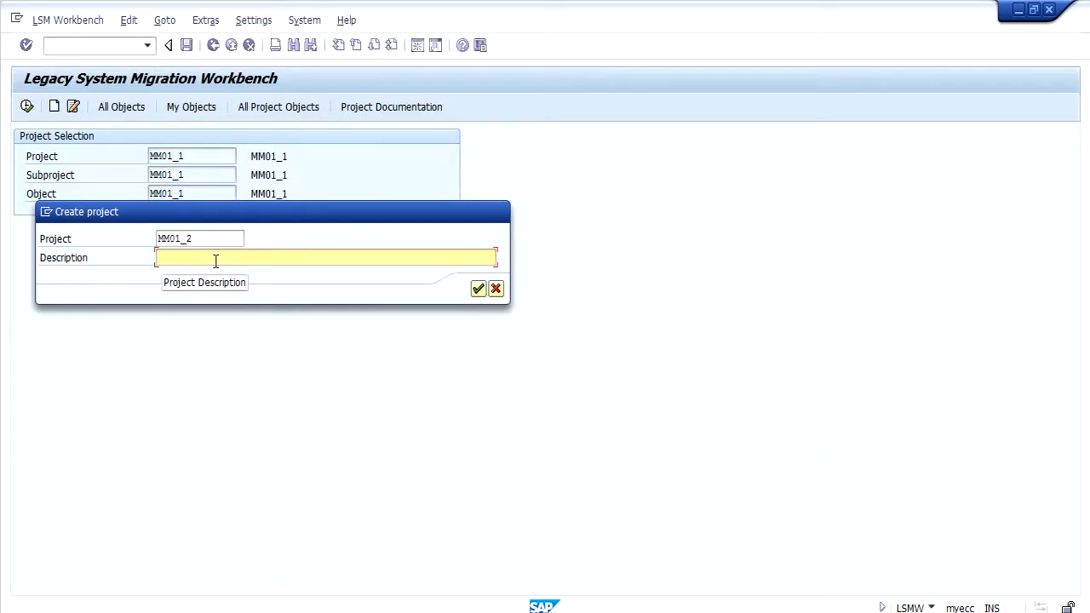
type("MM01_2")
key("Return")
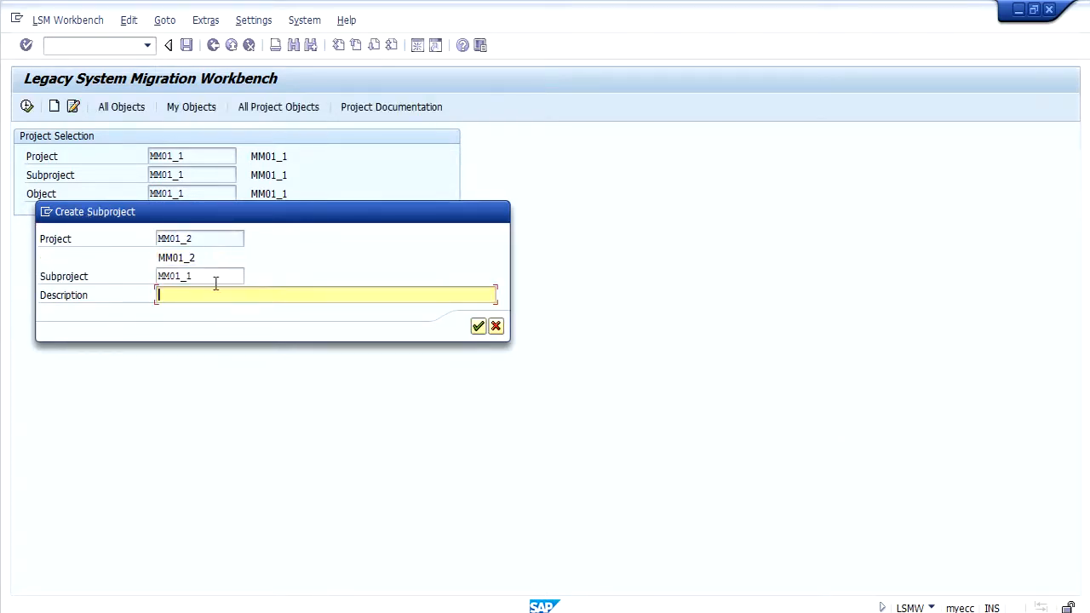
- Create subproject MM01_2 with the description MM01_2 under the new project
left_click(200, 276)
key("BackSpace")
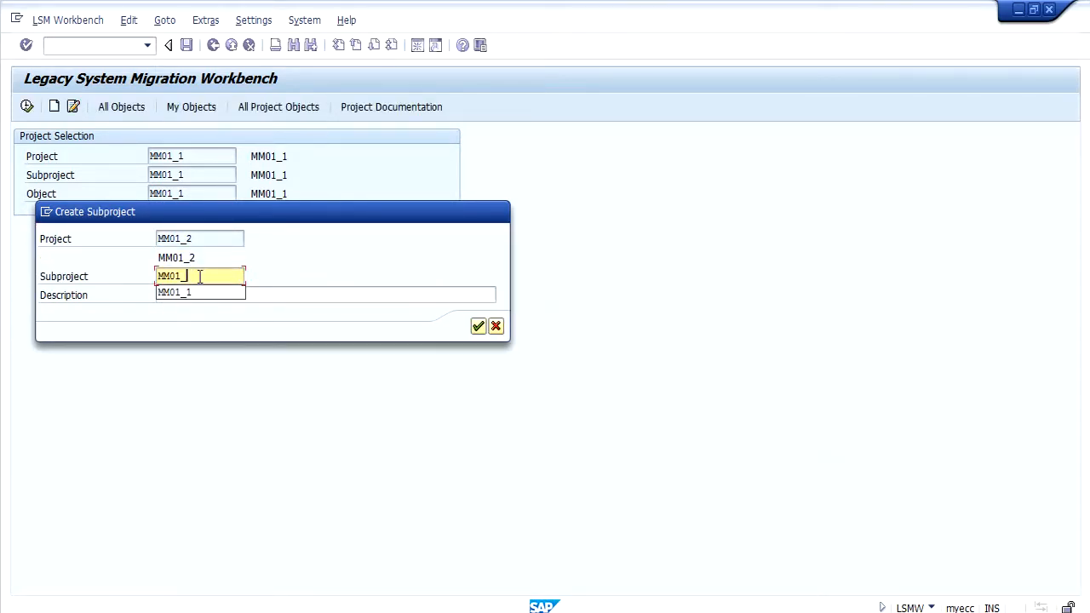
type("2")
key("Tab")
type("MM01_2")
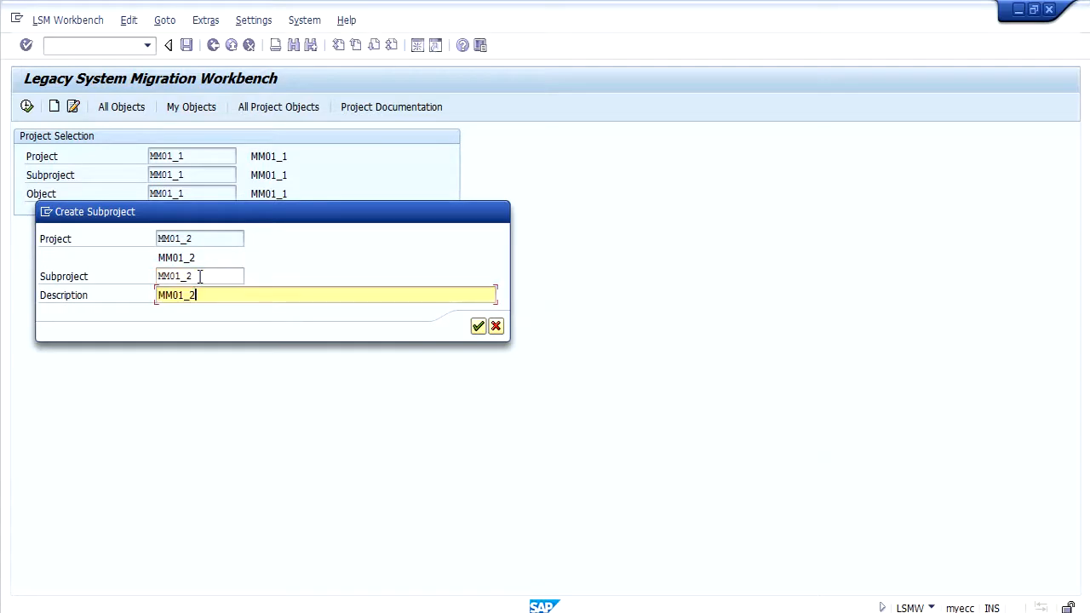
key("Return")
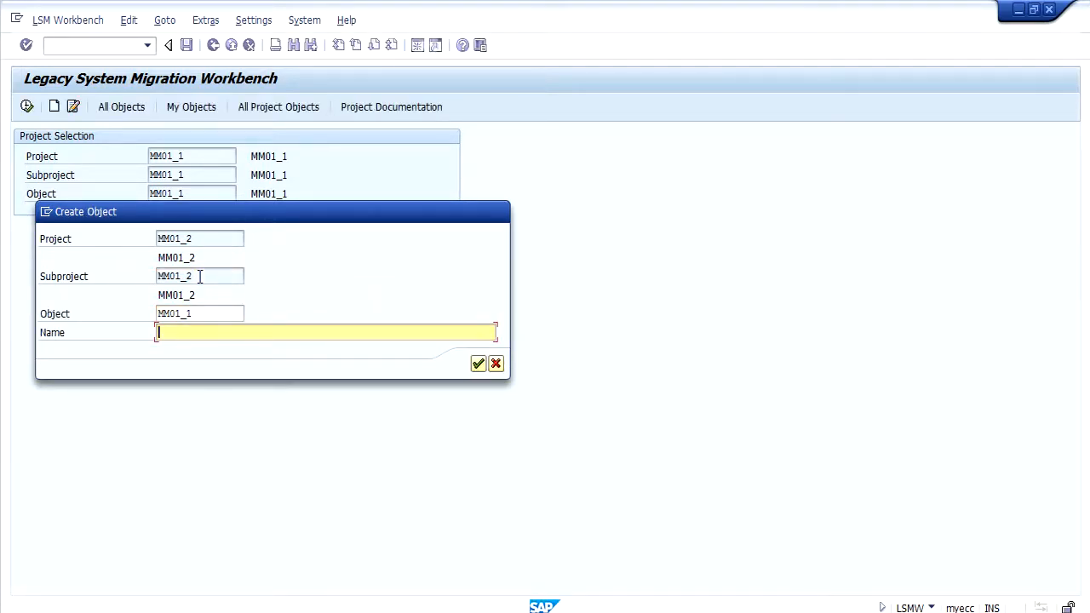
- Create object MM01_2 with the name MM01_2 under the new subproject
left_click(206, 314)
key("BackSpace")
type("2")
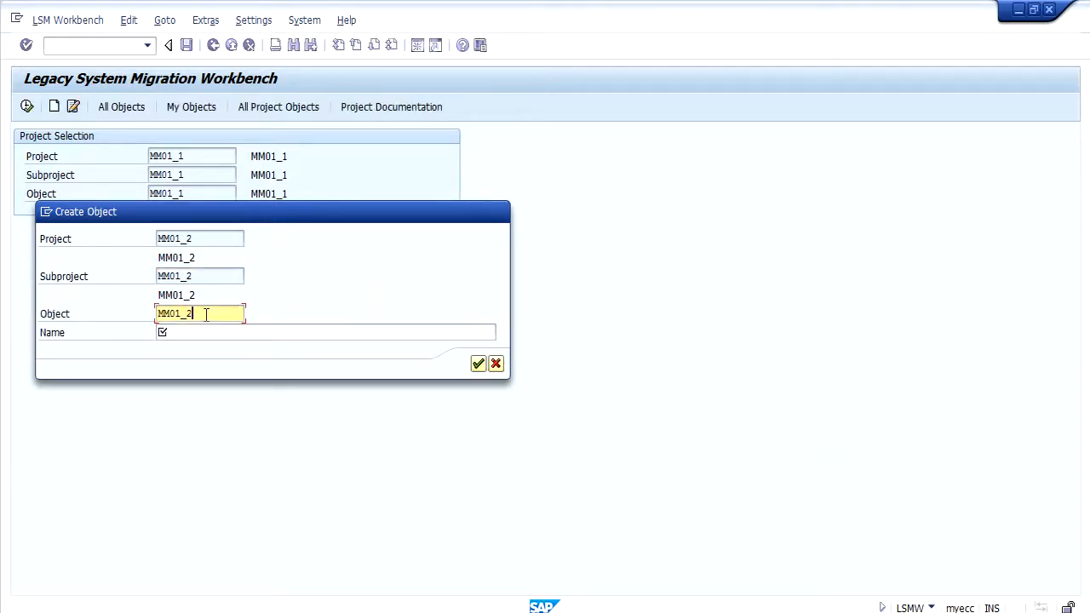
key("Tab")
type("MM01_2")
key("Return")
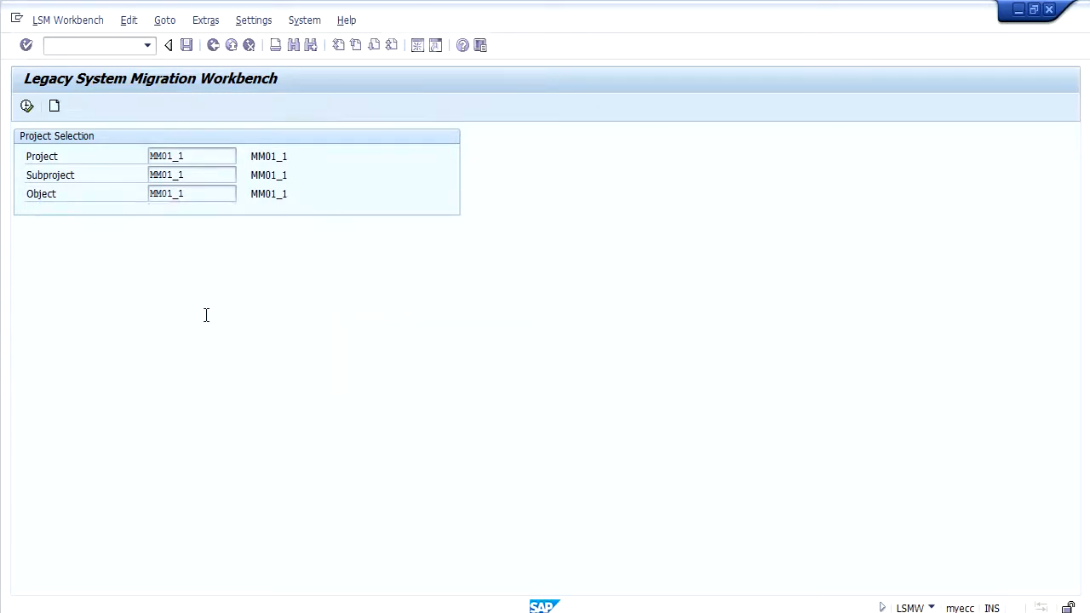
- Open the new object's attributes for changing through its process steps and set the import method to Batch Input Recording
left_click(26, 109)
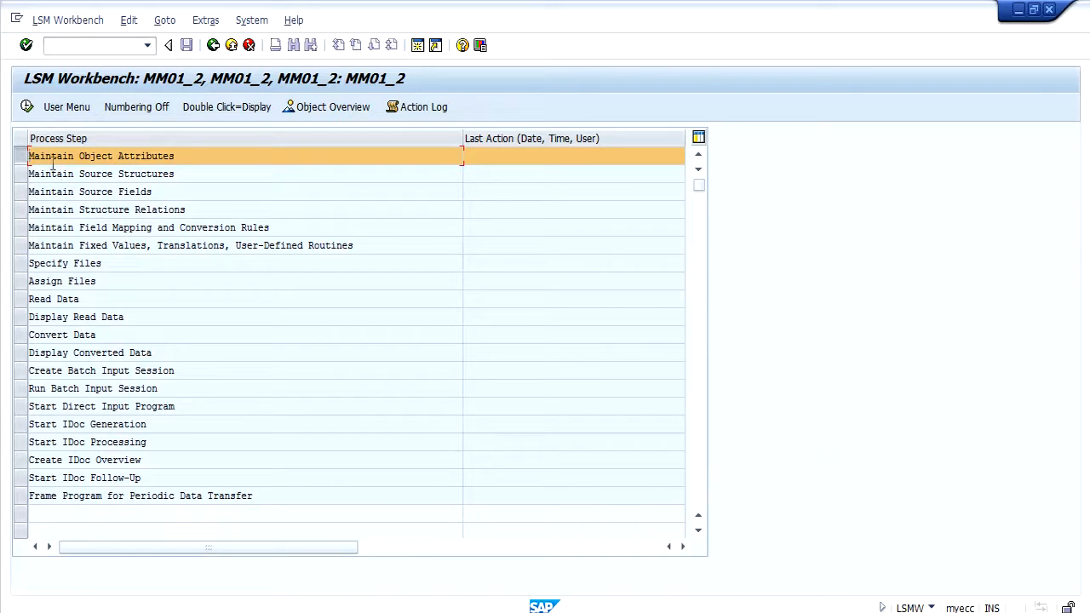
left_click(27, 108)
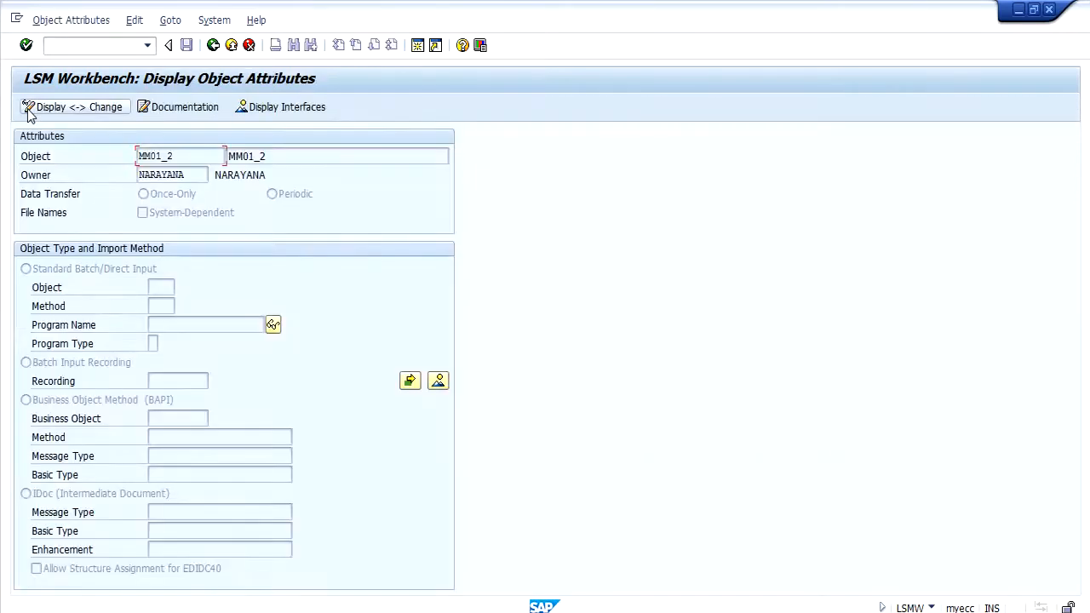
left_click(213, 45)
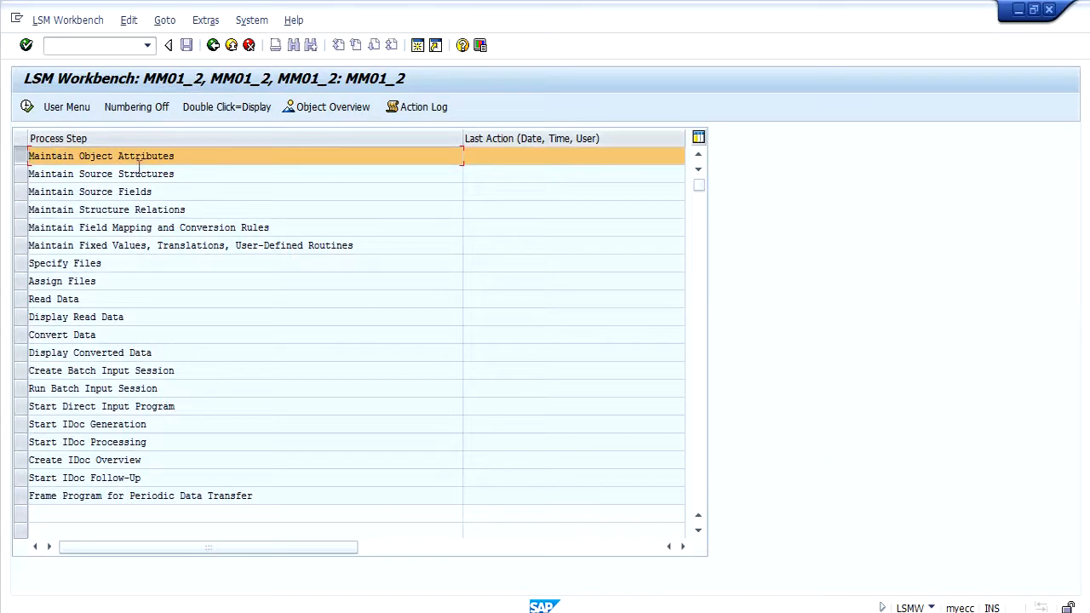
left_click(27, 108)
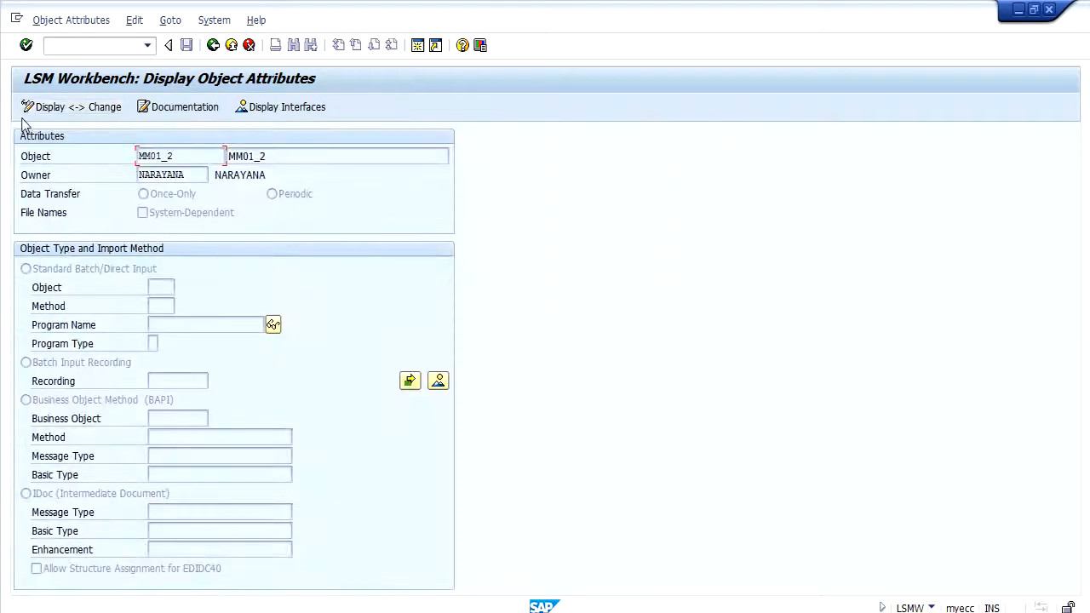
left_click(72, 117)
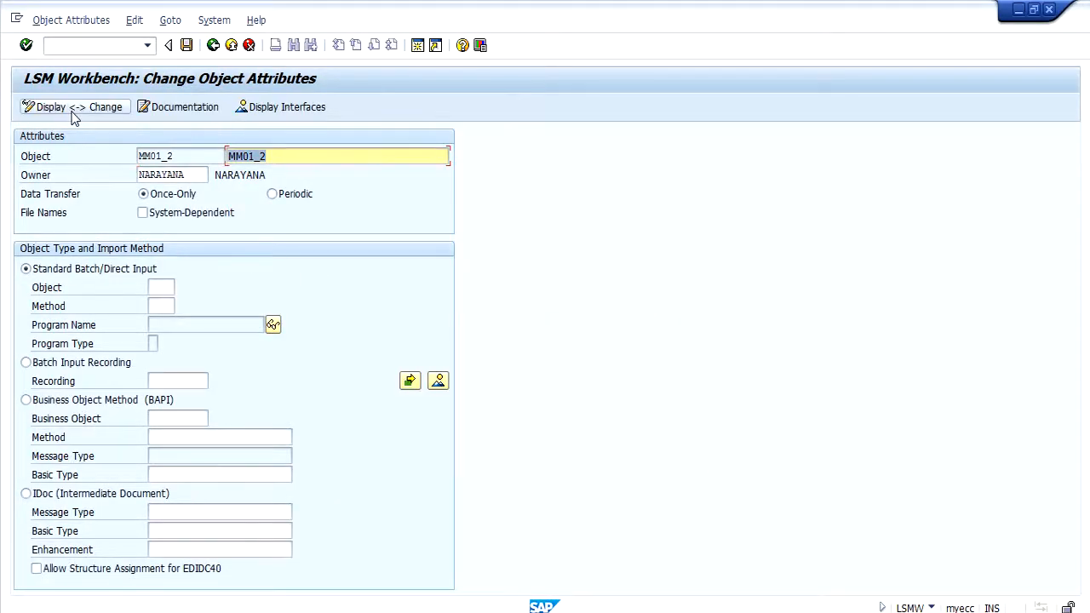
left_click(29, 364)
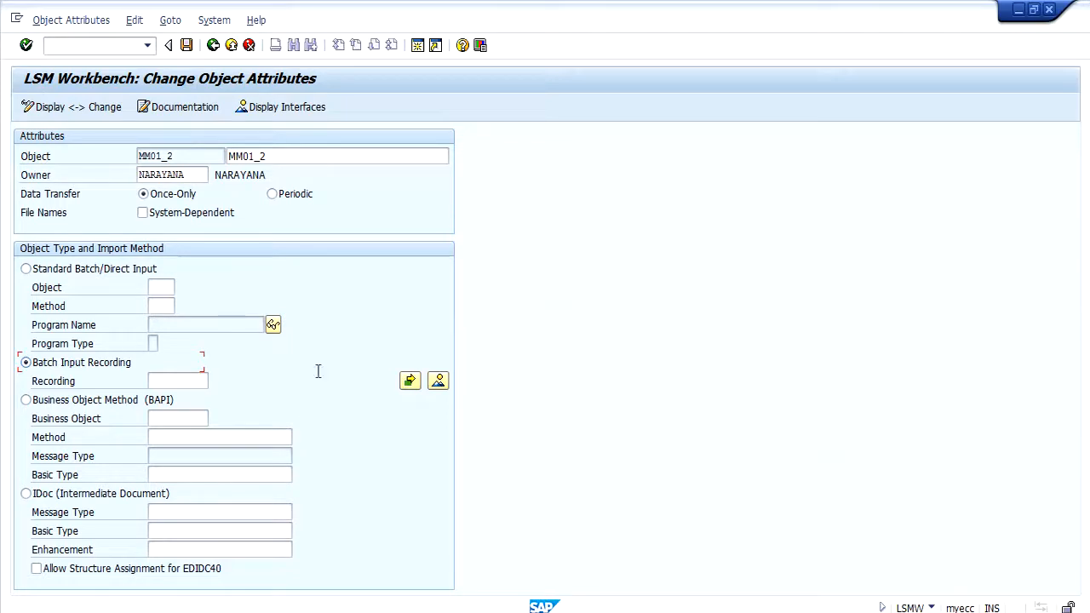
- Create a recording named MM01_2 with the description "Material upload" in the project's recordings overview
left_click(439, 382)
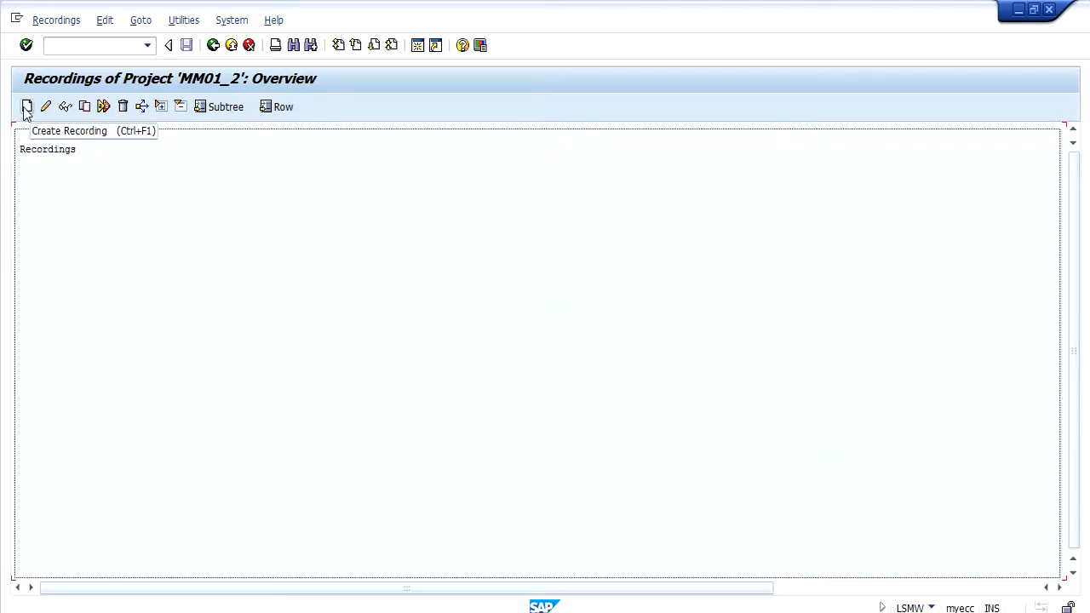
left_click(27, 108)
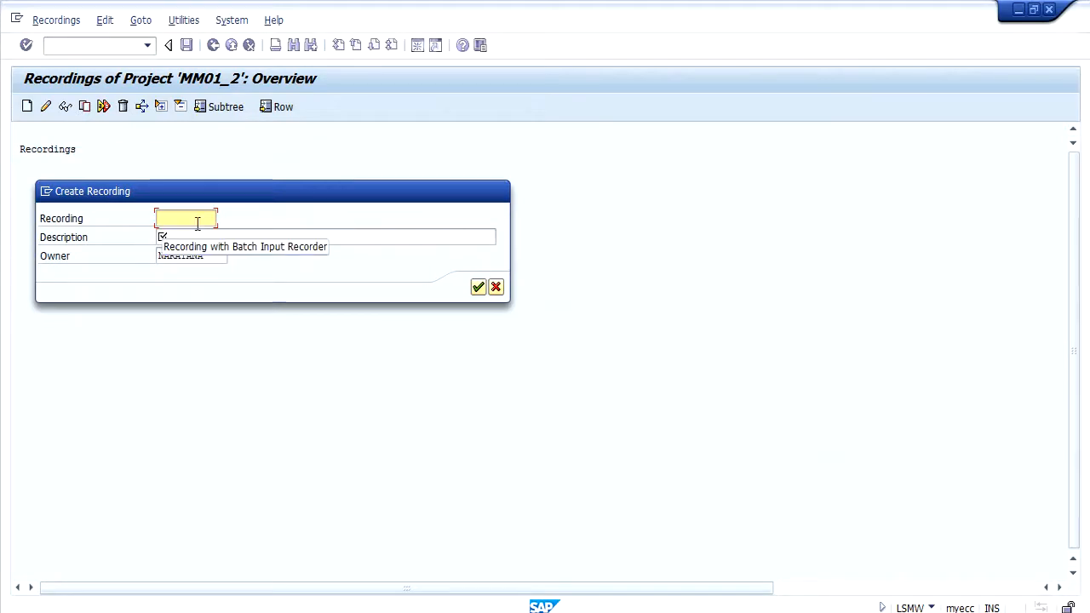
left_click(196, 223)
left_click(198, 234)
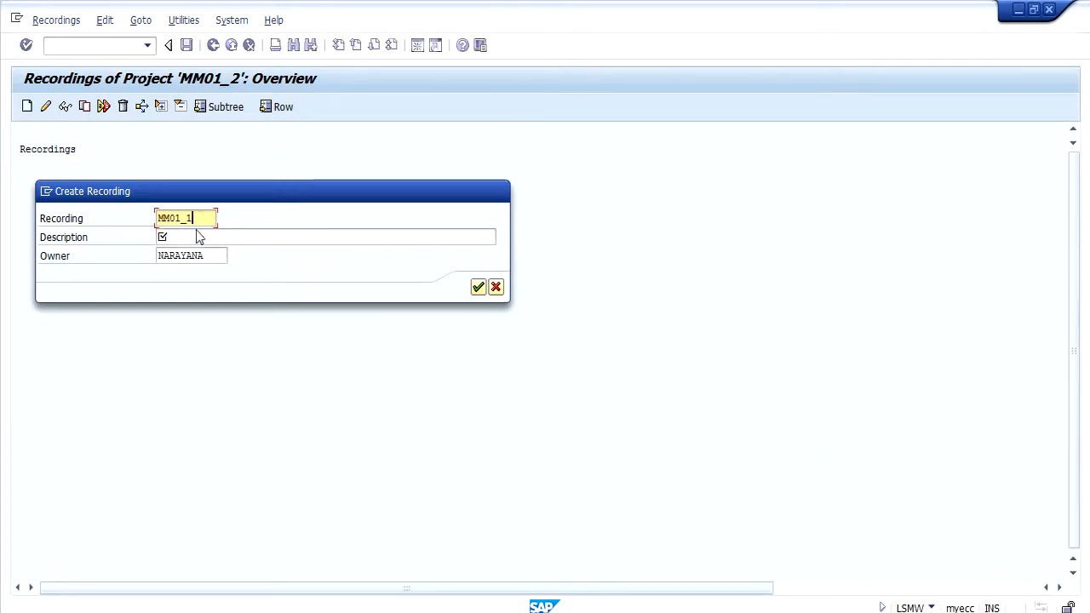
key("BackSpace")
type("2")
left_click(212, 236)
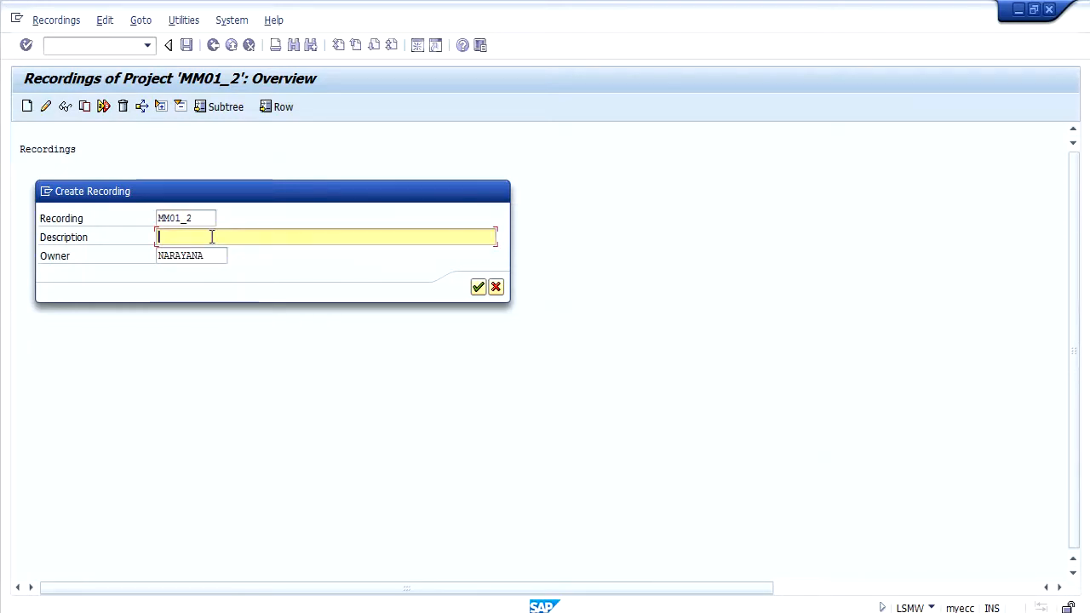
type("Material upload")
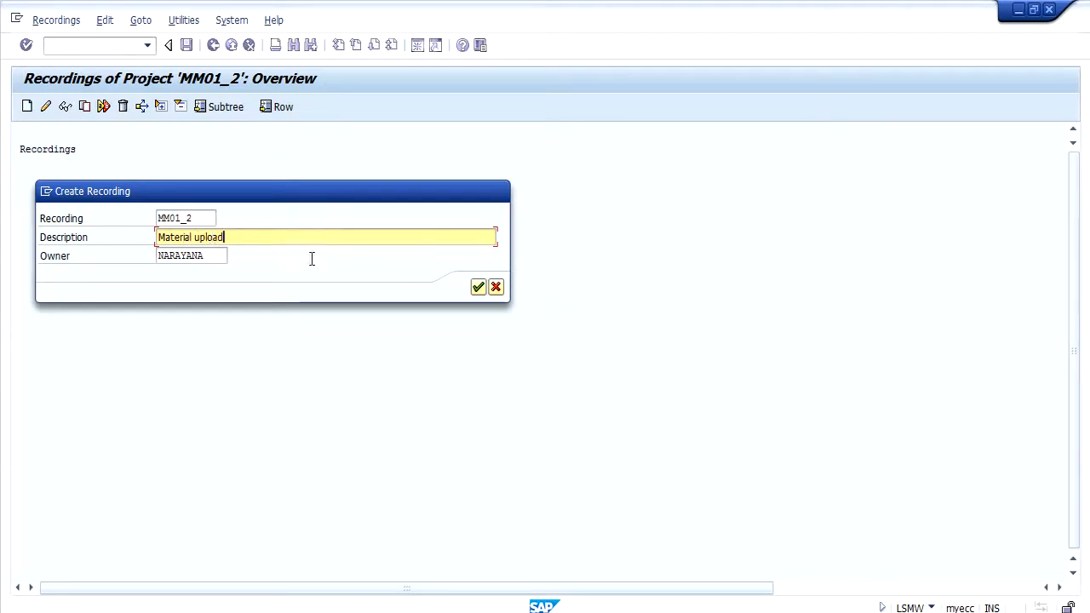
left_click(478, 287)
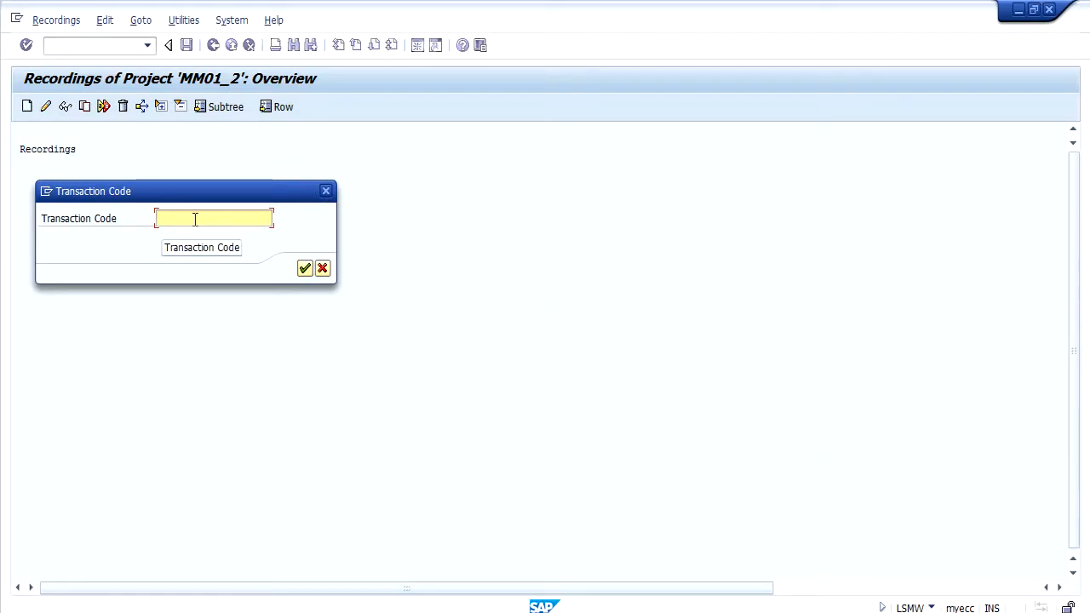
- Start recording transaction MM01 and accept the initial screen with industry sector M Mechanical Engineering and material type ZRAW, leaving the material number blank
type("MM01")
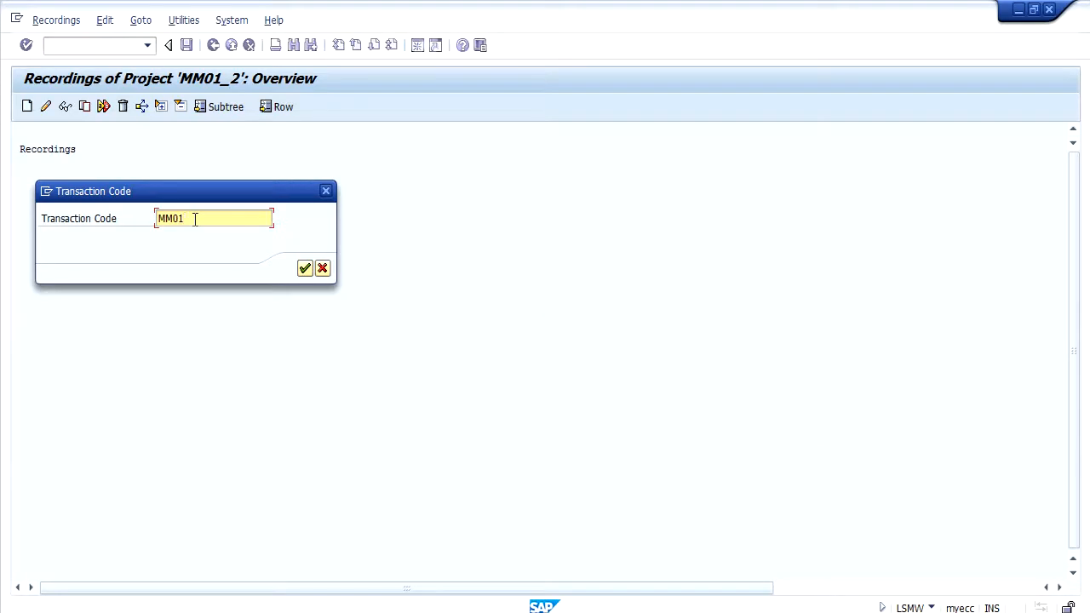
key("Return")
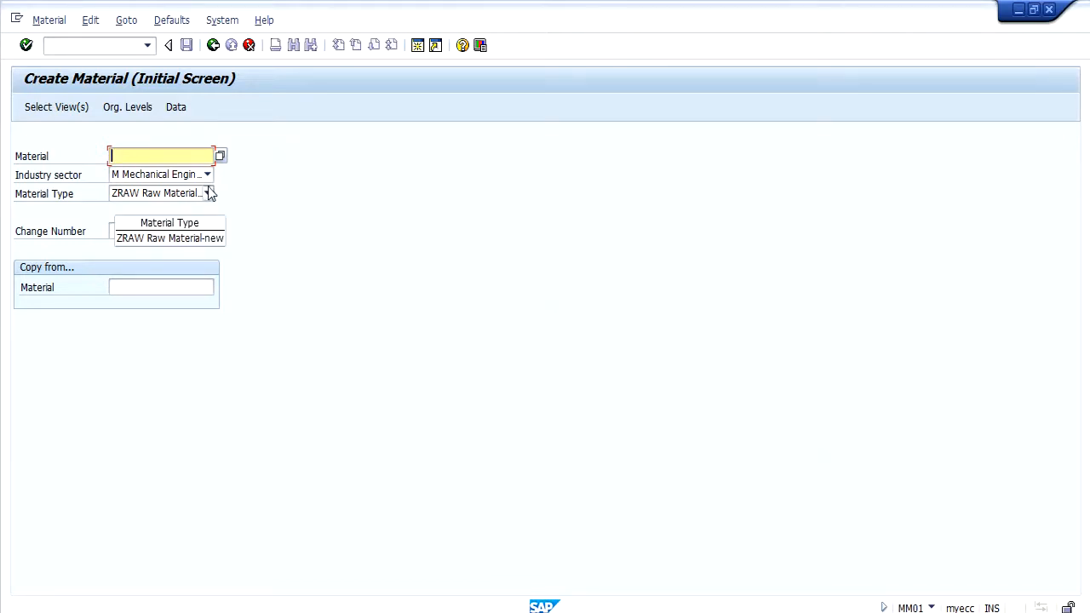
key("Tab")
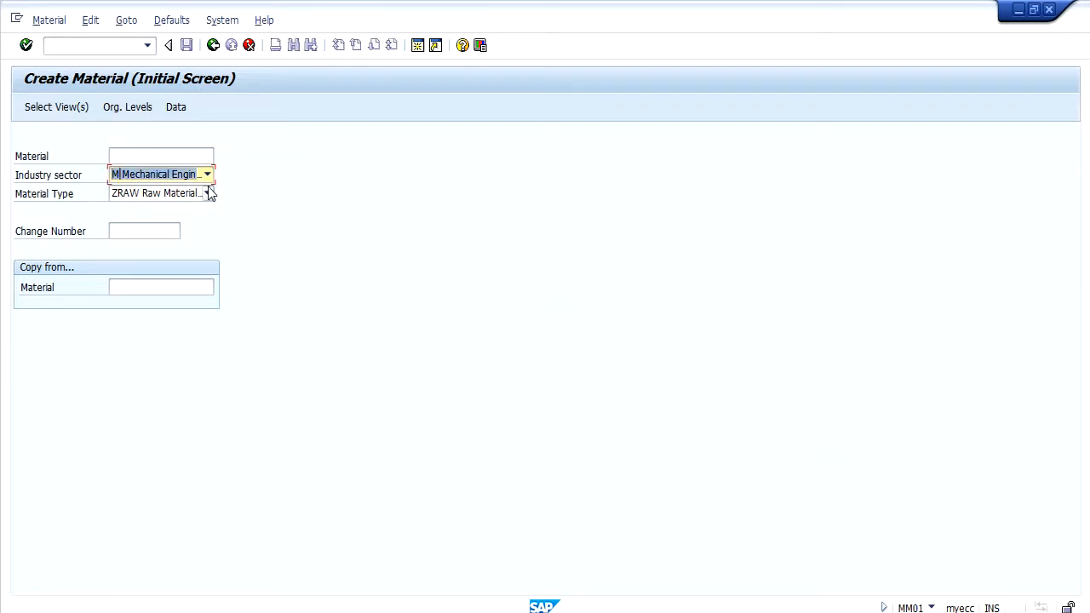
key("Tab")
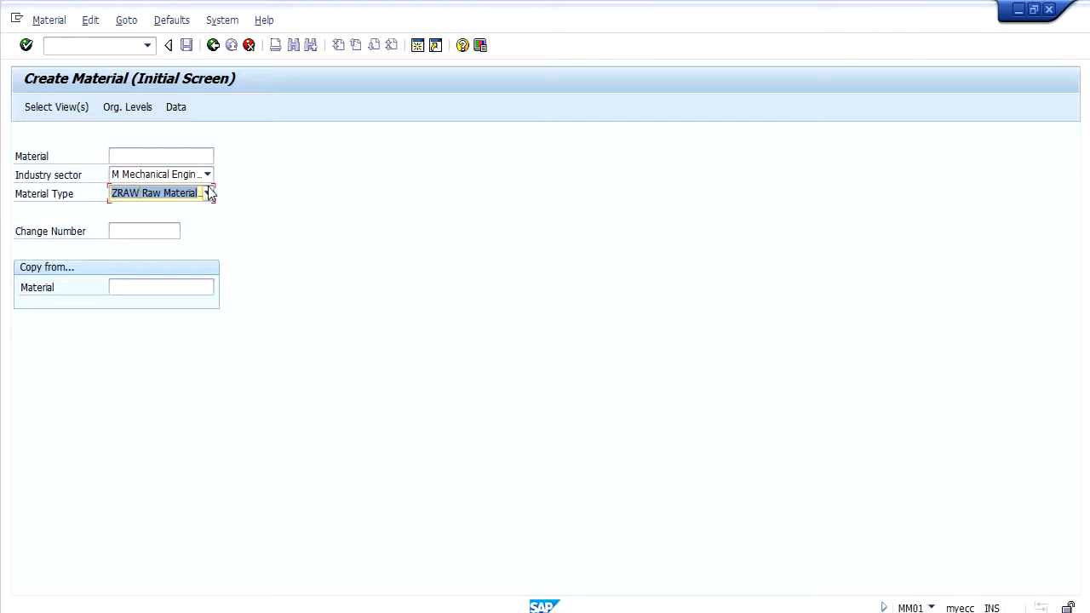
key("Return")
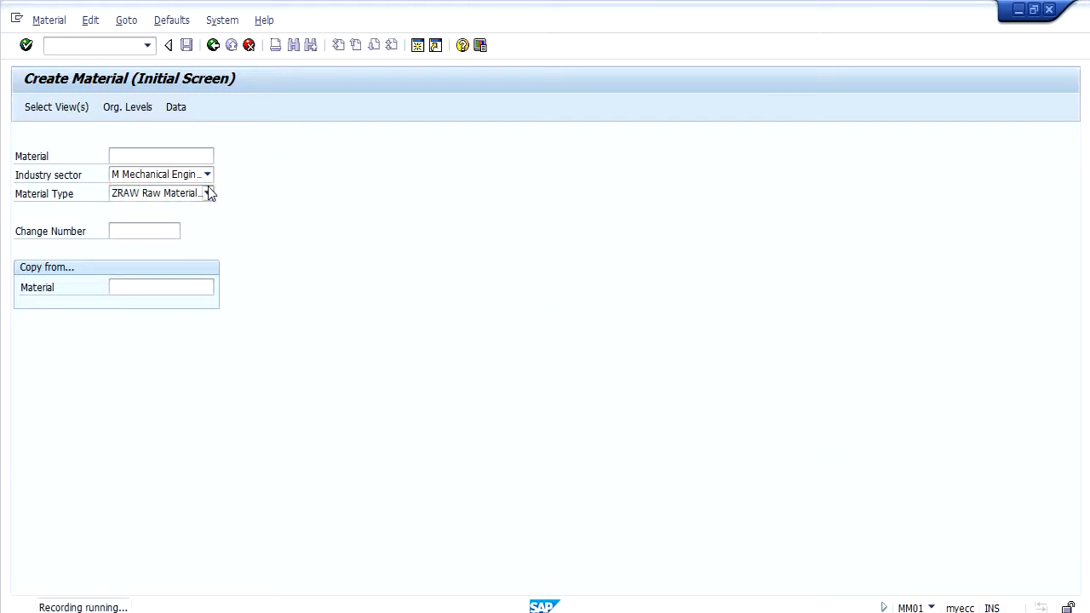
- Select the views Basic Data 1, Purchasing, General Plant Data / Storage 1 and Accounting 1, and continue to the organizational levels
left_click(240, 219)
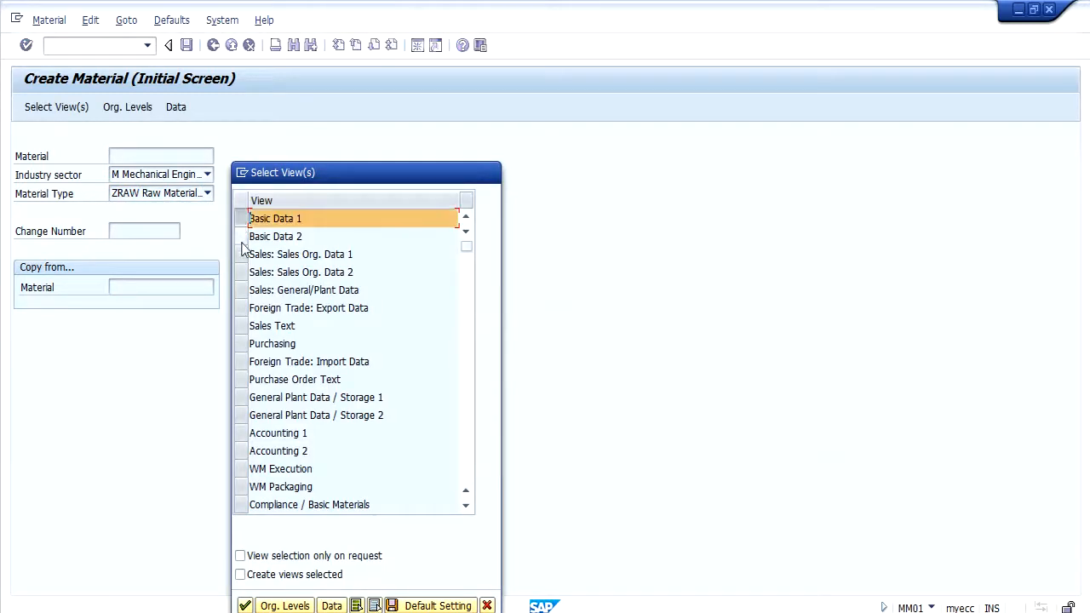
left_click(242, 343)
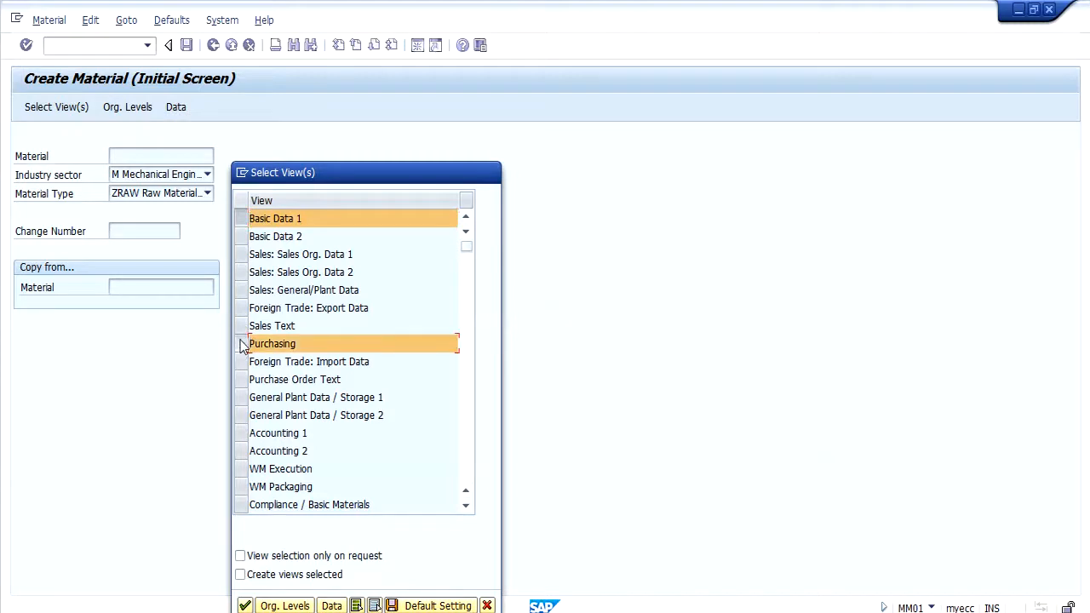
left_click(241, 398)
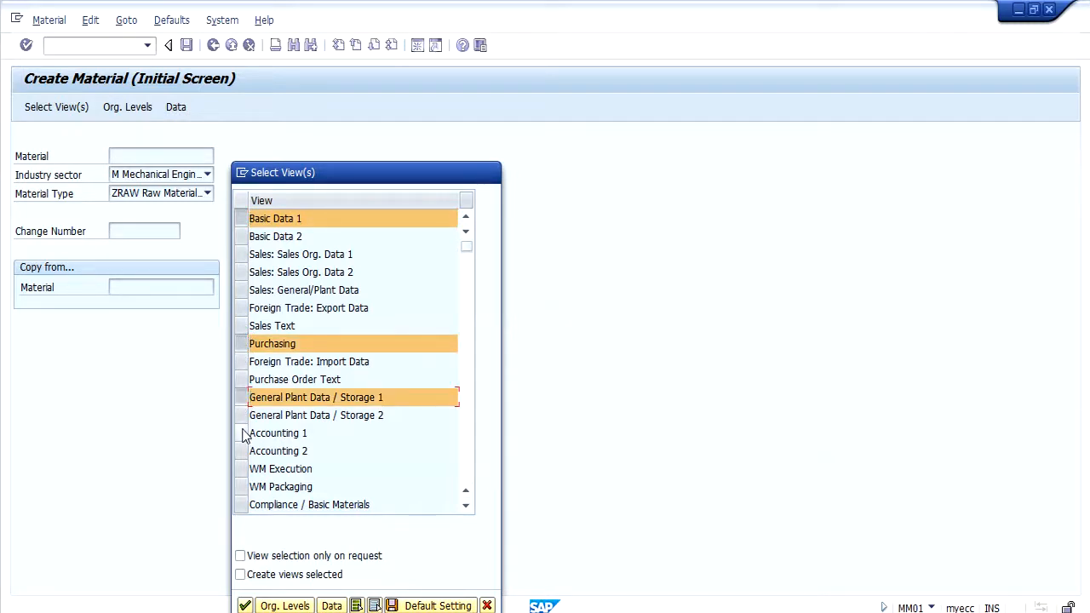
left_click(243, 434)
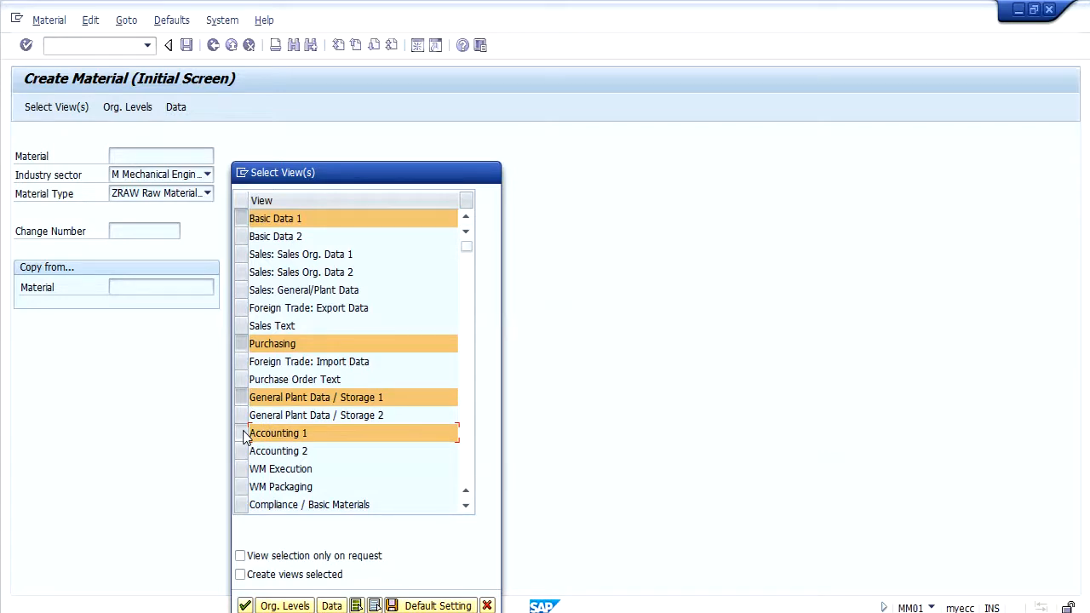
left_click(296, 605)
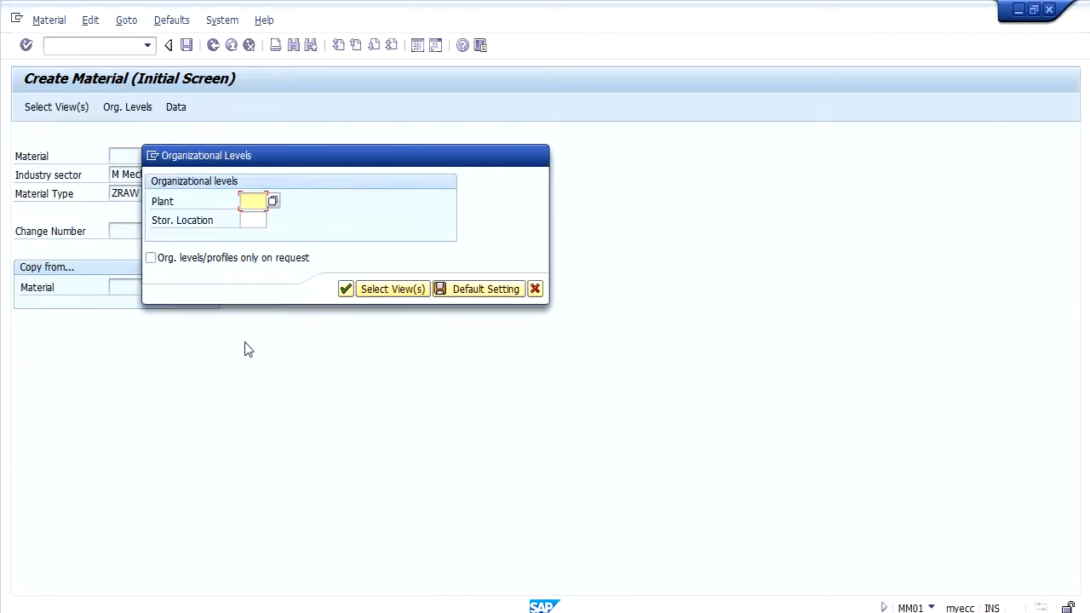
- Set the organizational levels to plant 3000 and storage location 0001, and confirm them
type("200")
left_click_drag(260, 203, 239, 202)
type("3")
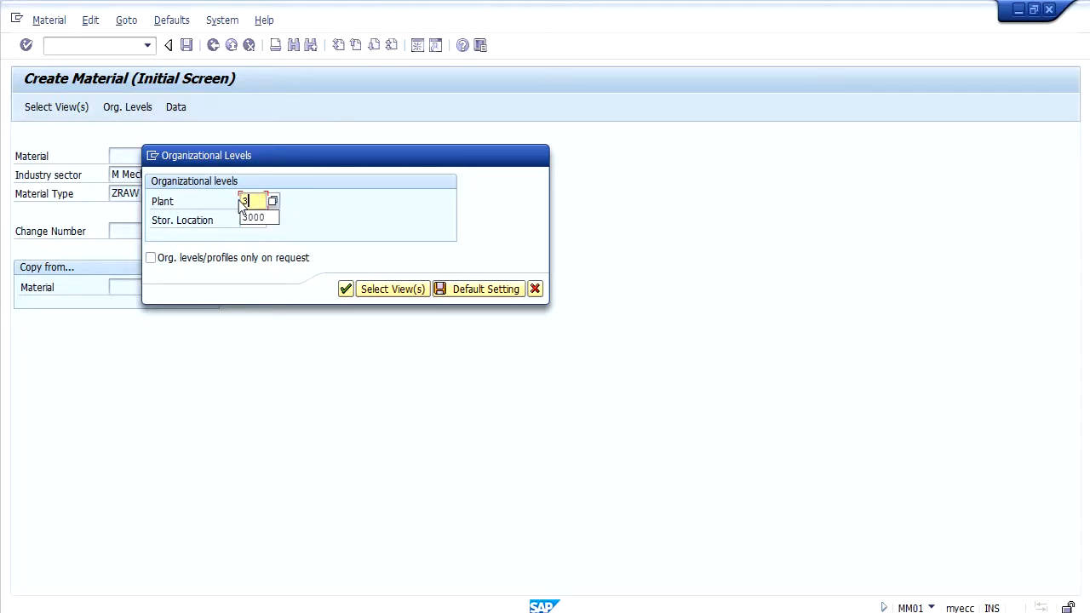
type("000")
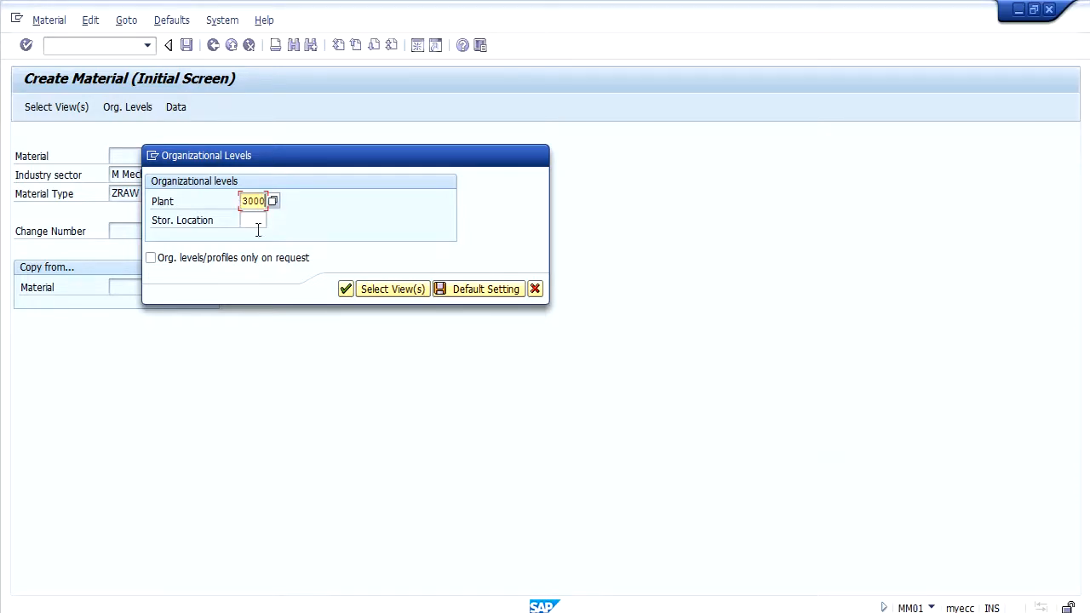
left_click(248, 219)
type("0001")
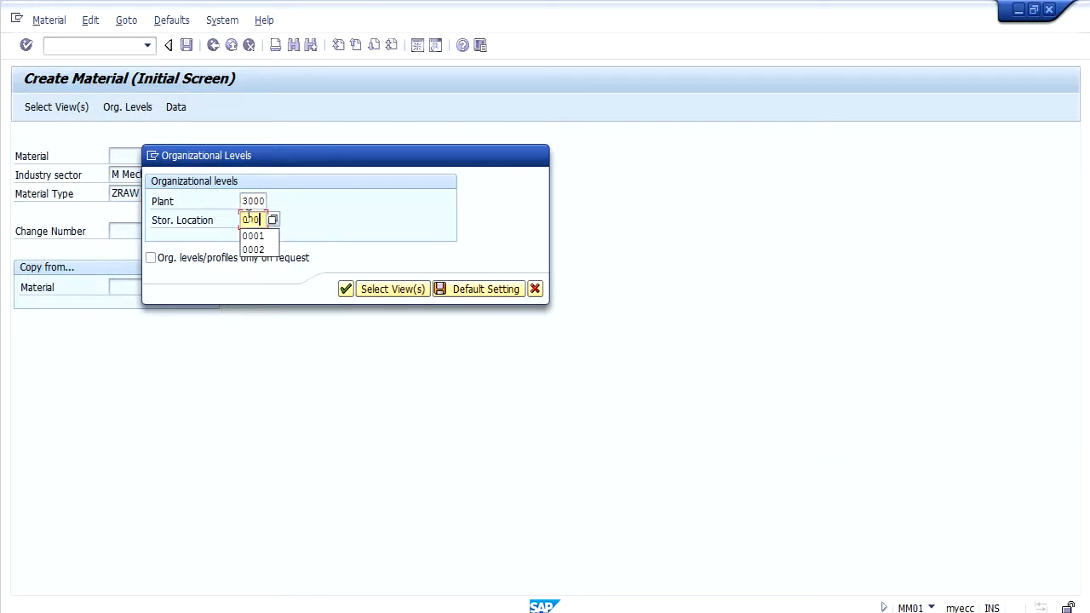
left_click(345, 288)
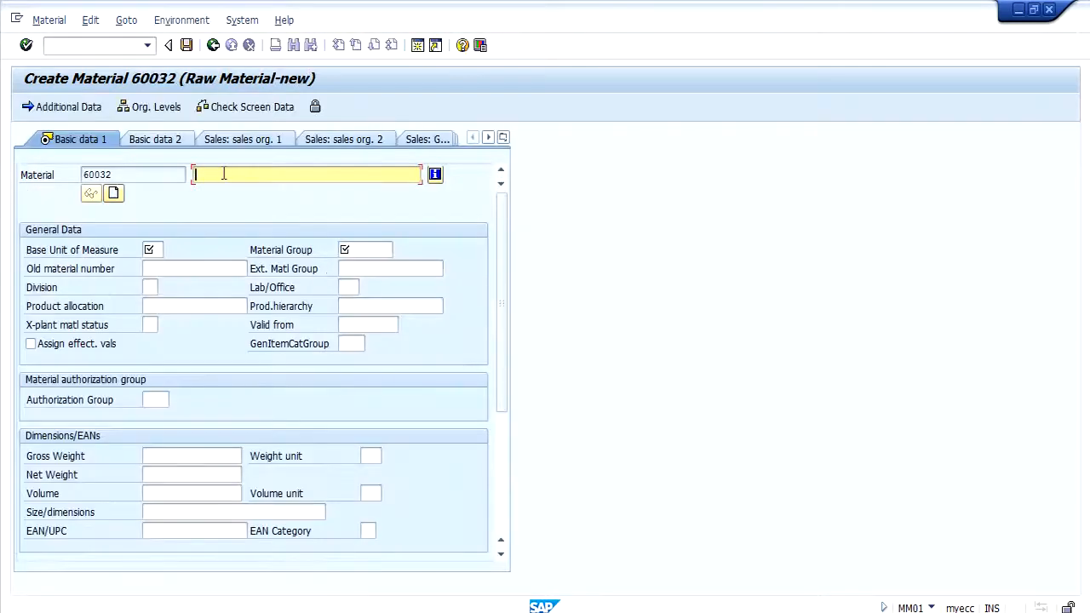
- Enter description TEST_1, base unit of measure EA and material group 00001 for the material, and continue to the Accounting 1 view
type("TEST")
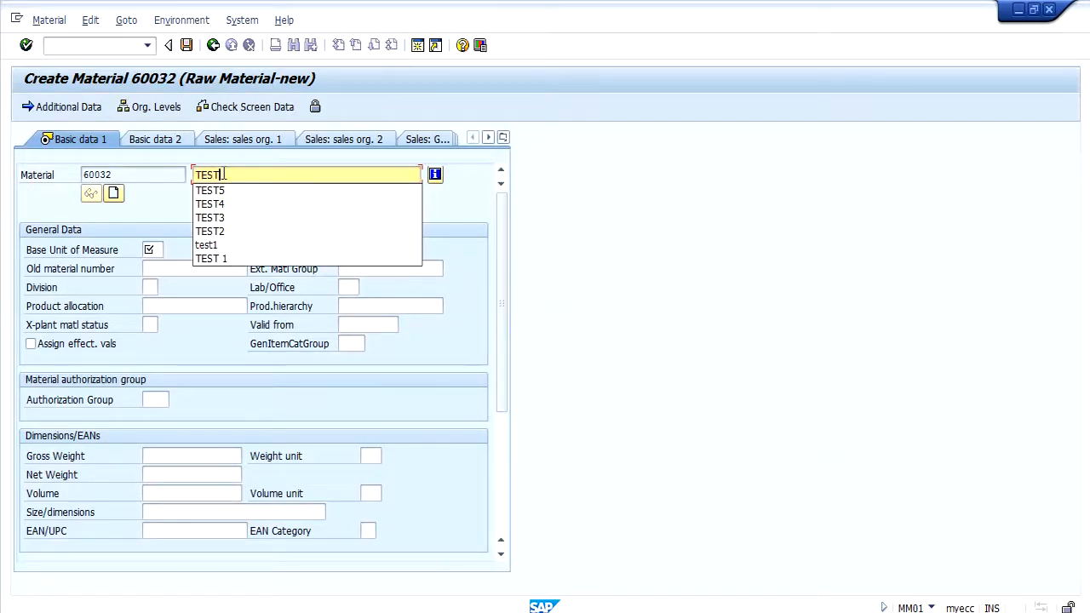
type("_")
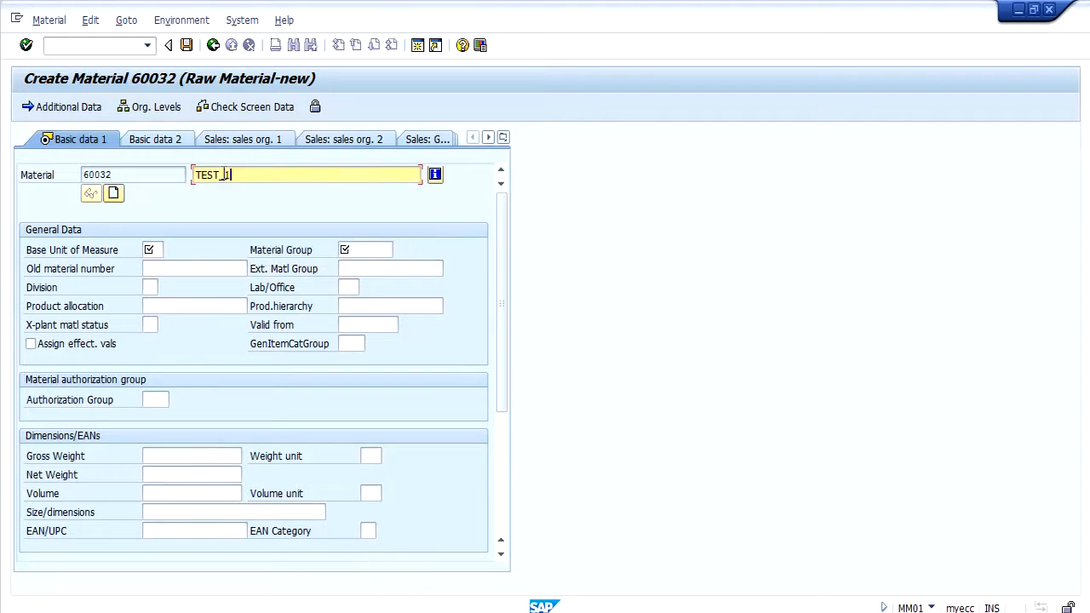
type("1")
left_click(154, 250)
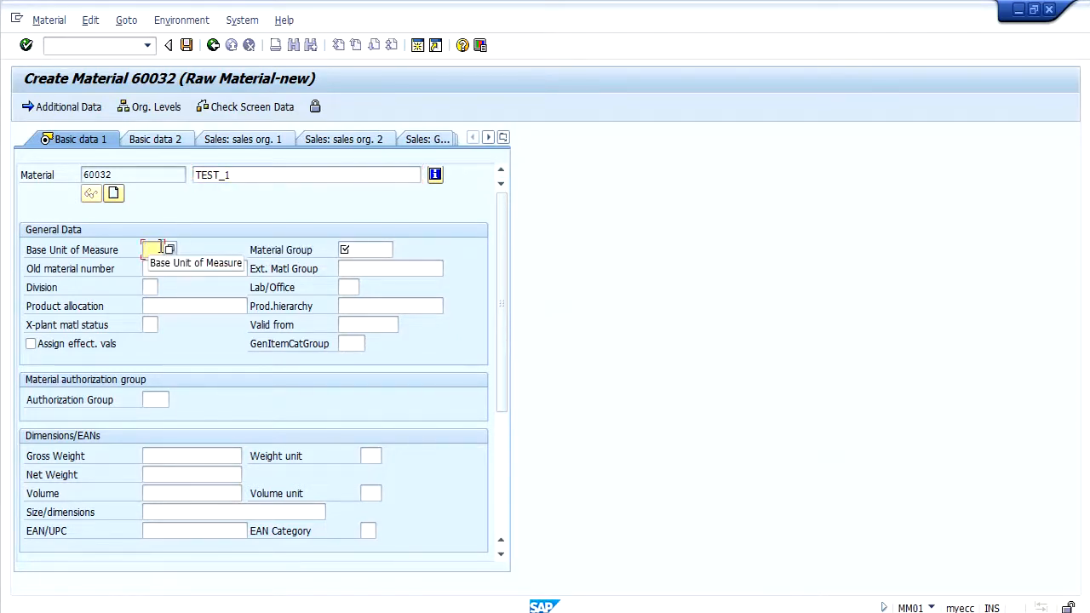
type("EA")
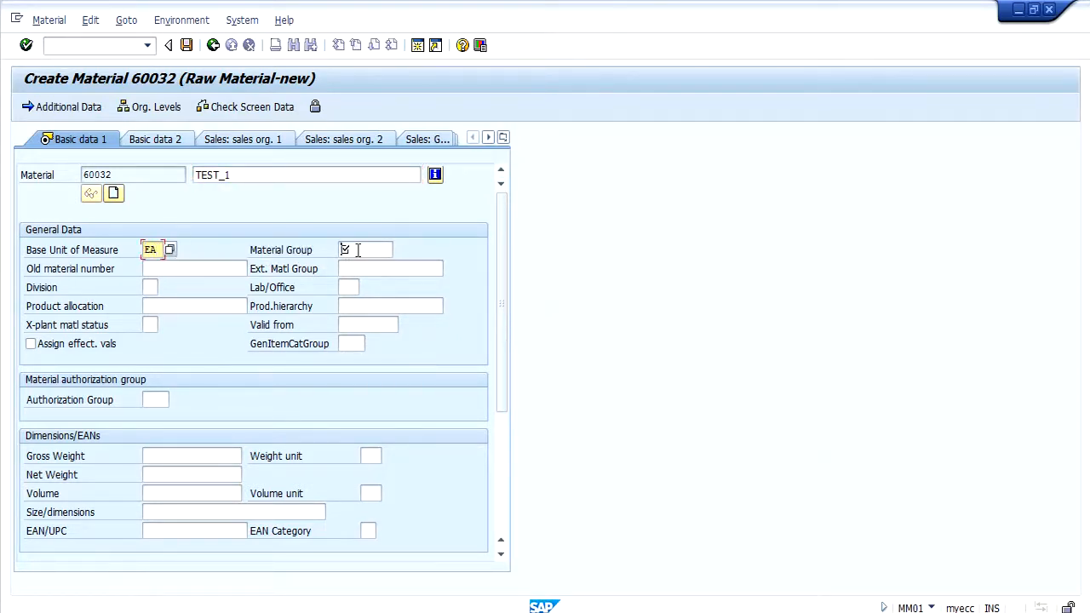
left_click(358, 249)
type("000")
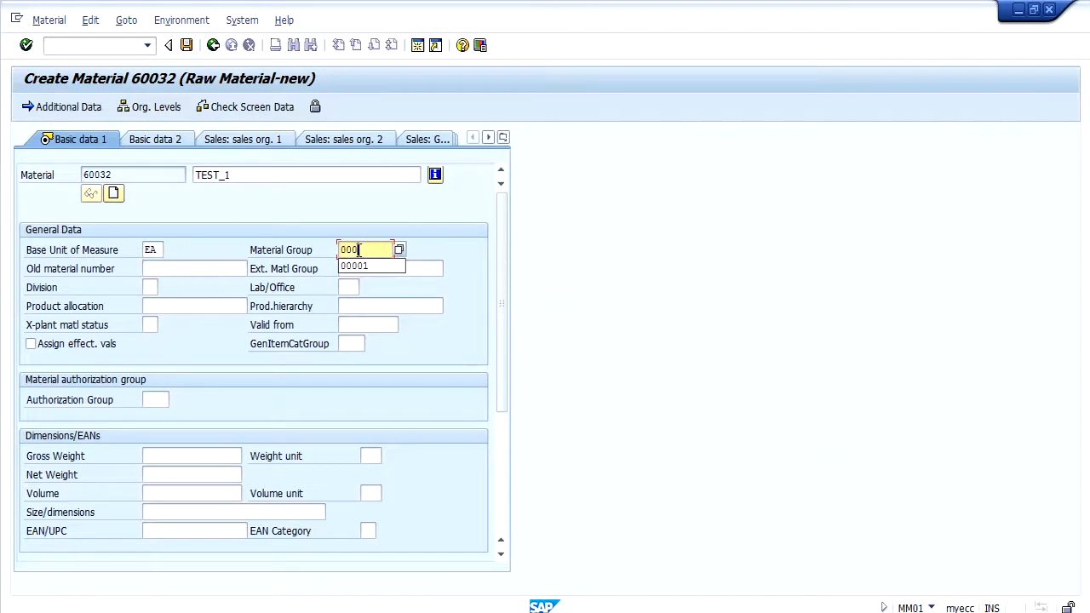
type("01")
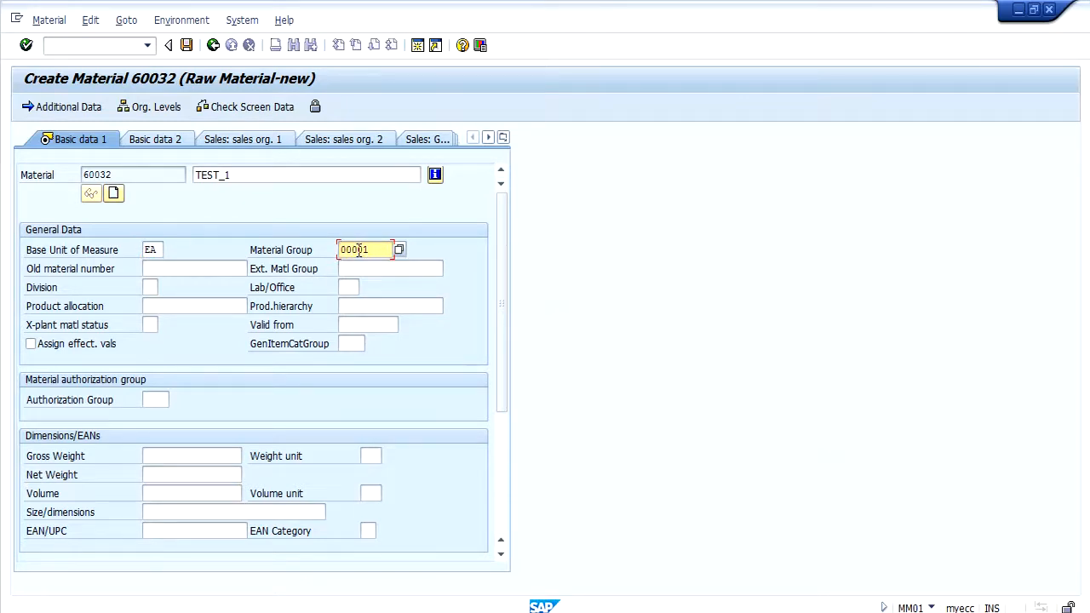
key("Return")
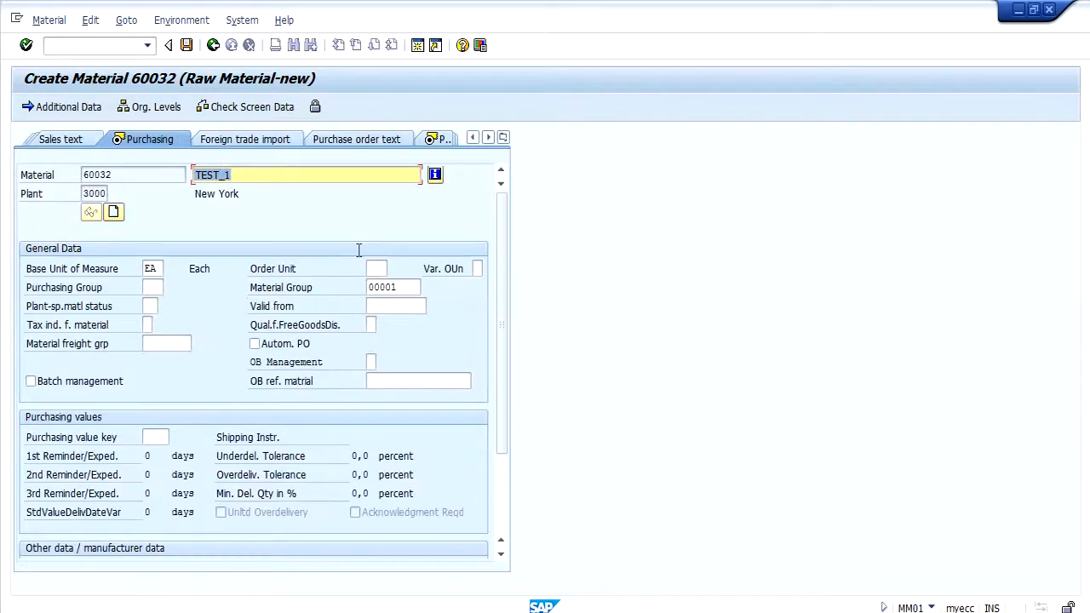
key("Return")
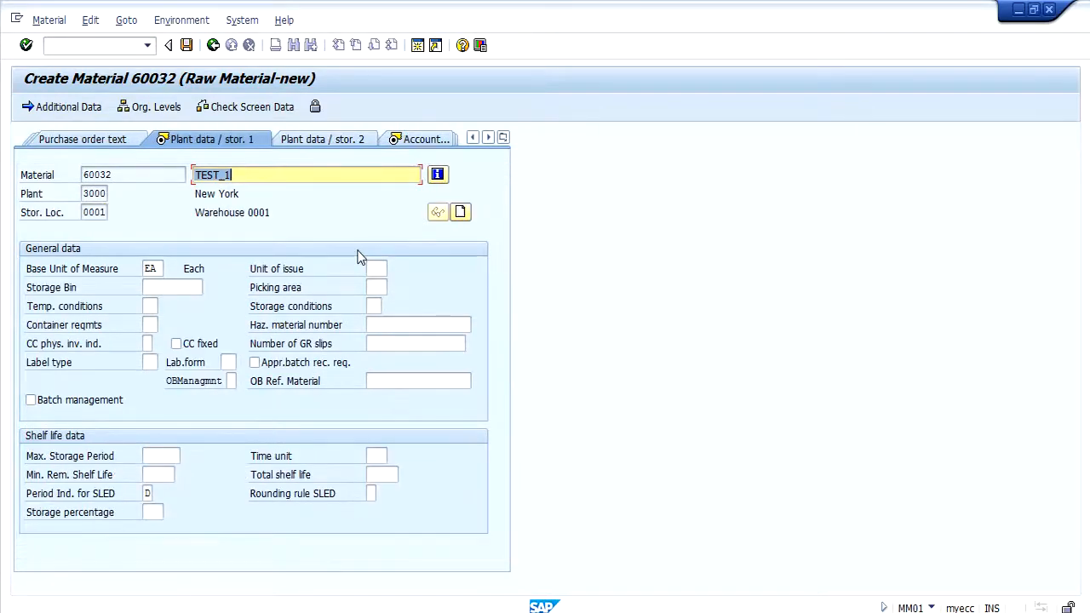
key("Return")
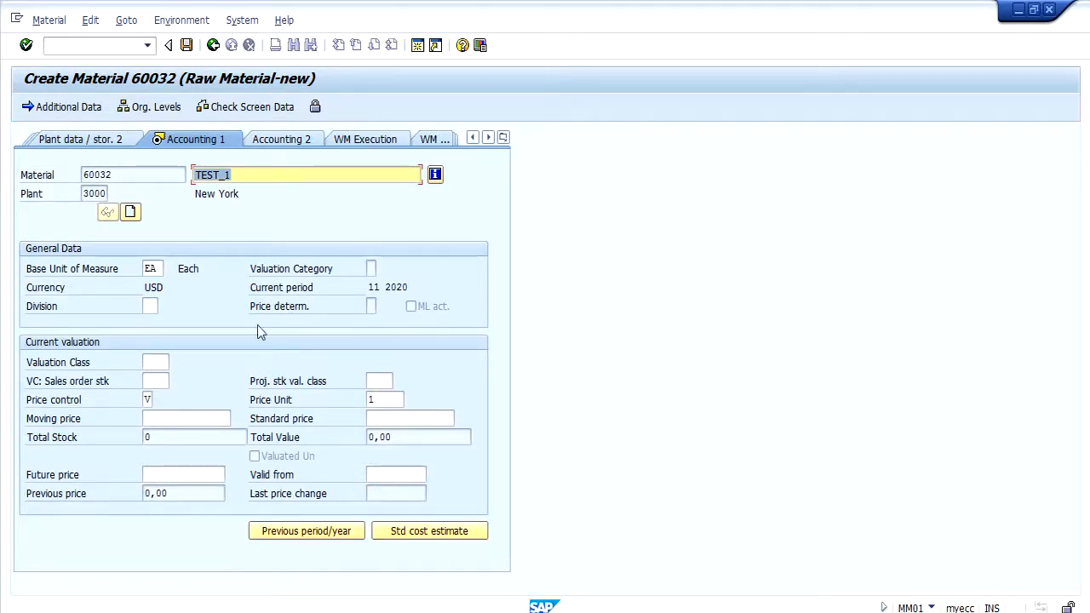
- Set the valuation class to 9900 (ZRAW-1) and the moving price to 15 in the current valuation data
left_click(165, 365)
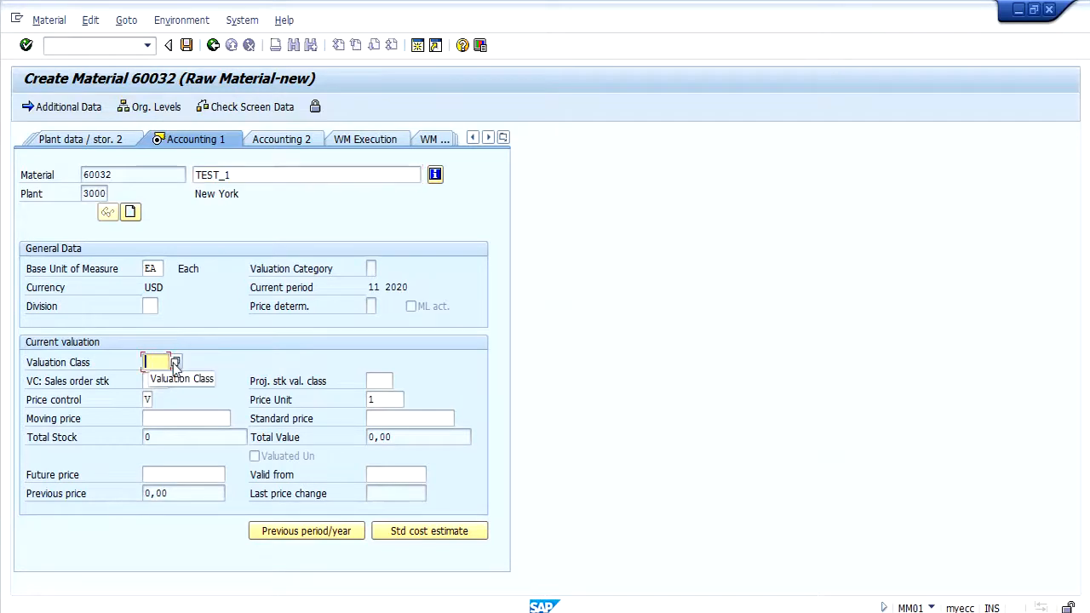
left_click(174, 364)
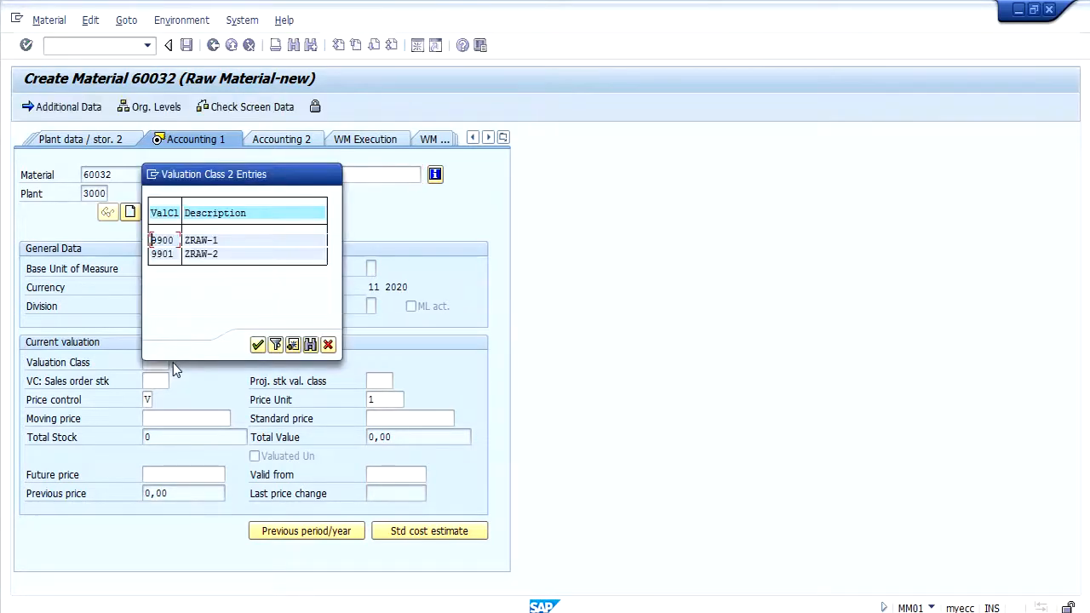
double_click(161, 240)
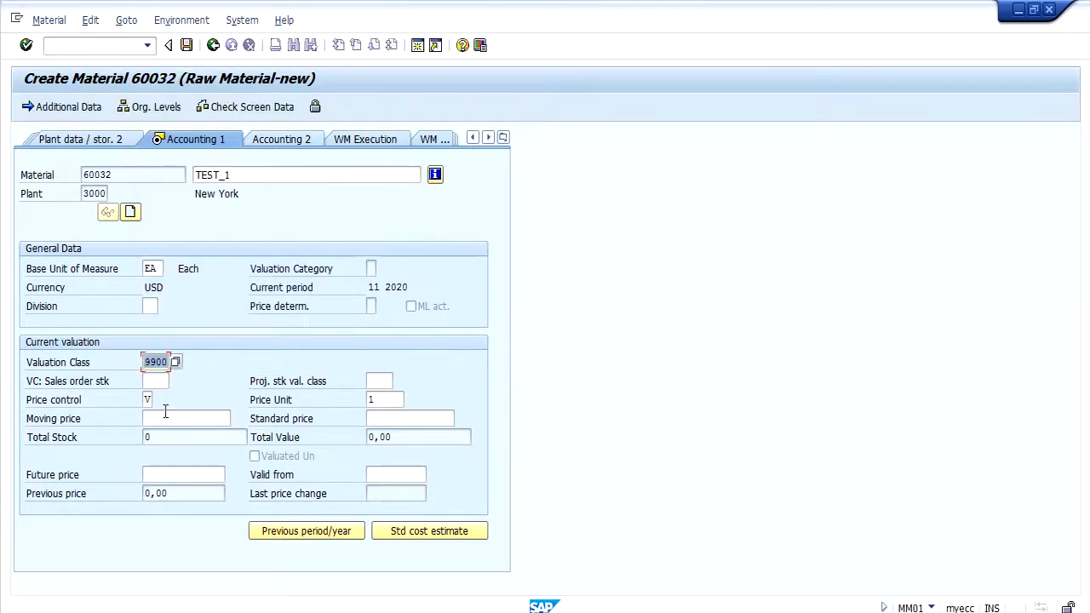
left_click(166, 416)
type("15")
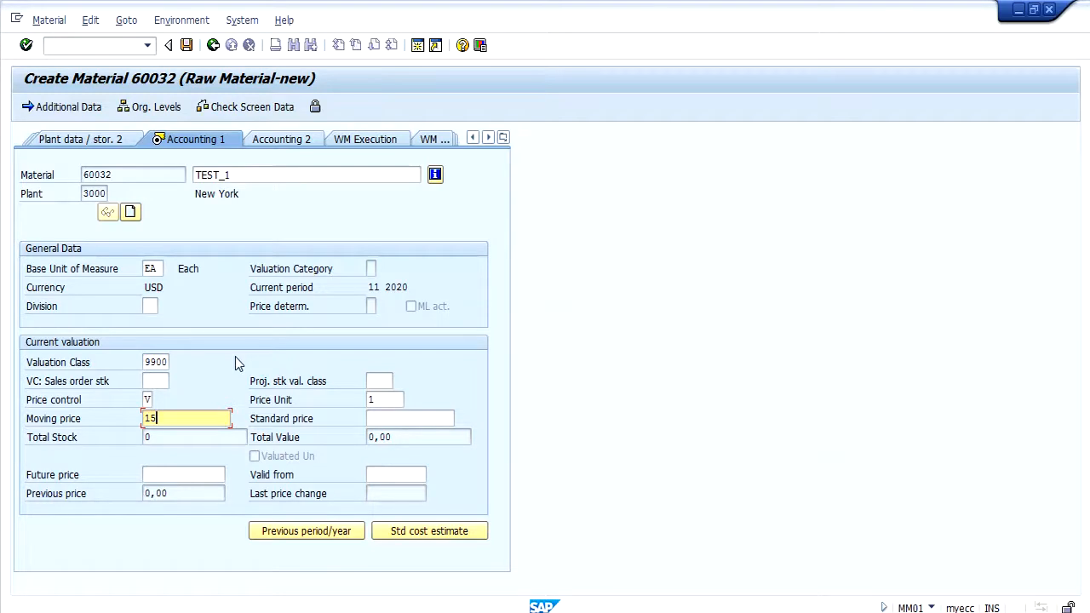
- Save the material to finish the transaction recording and assign default names to all recorded fields
key("Return")
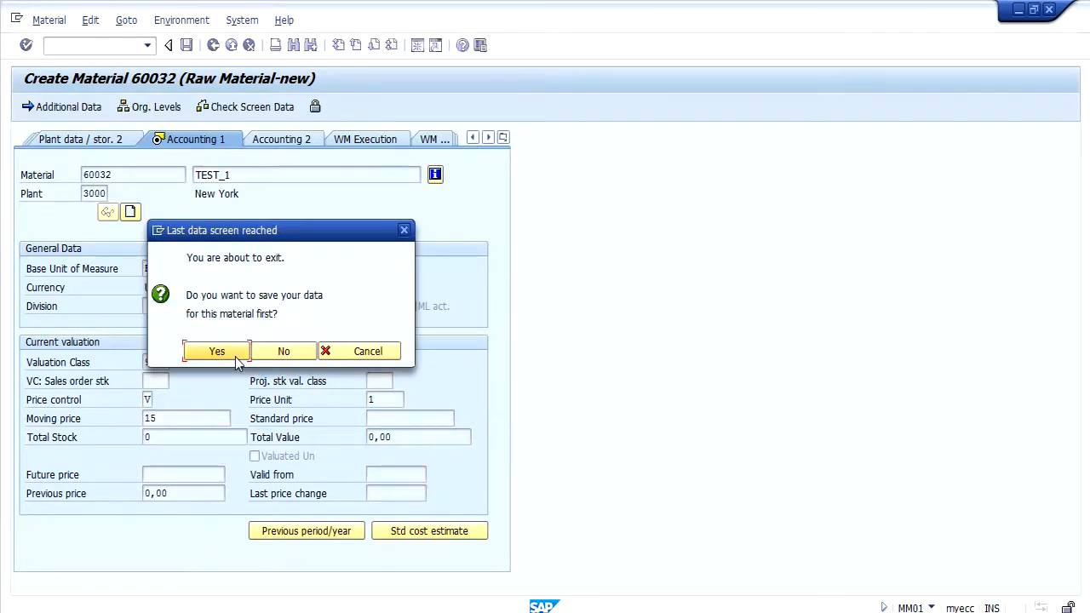
left_click(204, 351)
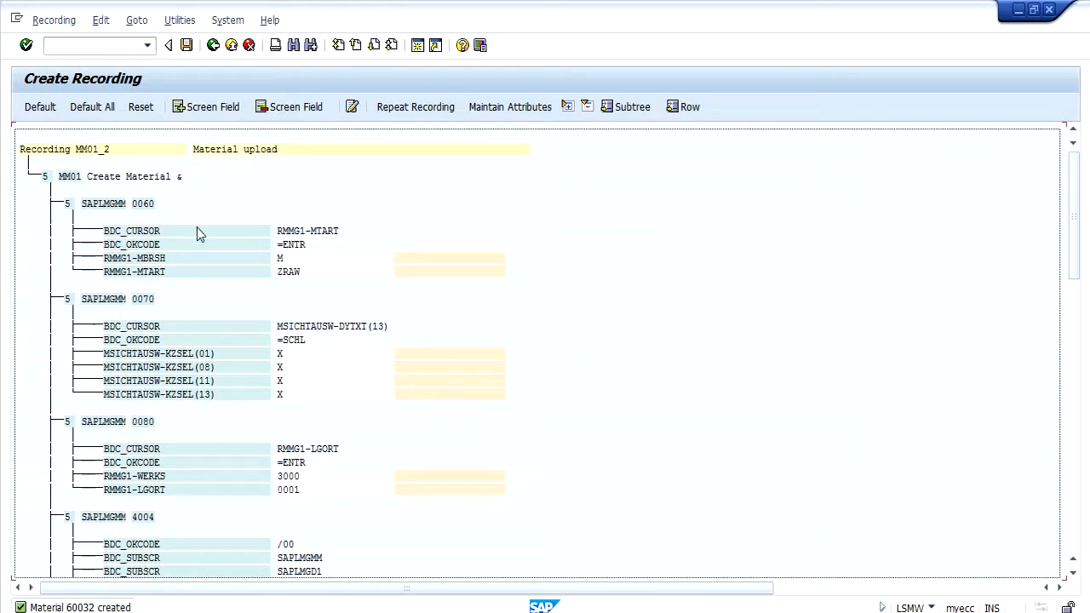
left_click(108, 112)
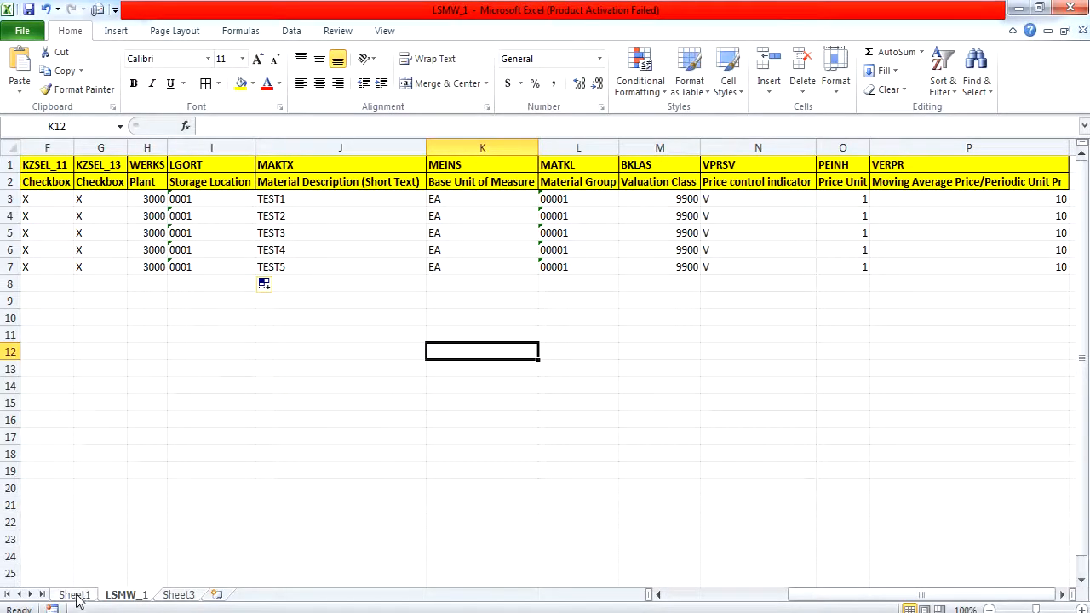
- Switch to the Excel workbook LSMW_1 and copy the field names and descriptions in A1:B16 of Sheet1
left_click(74, 595)
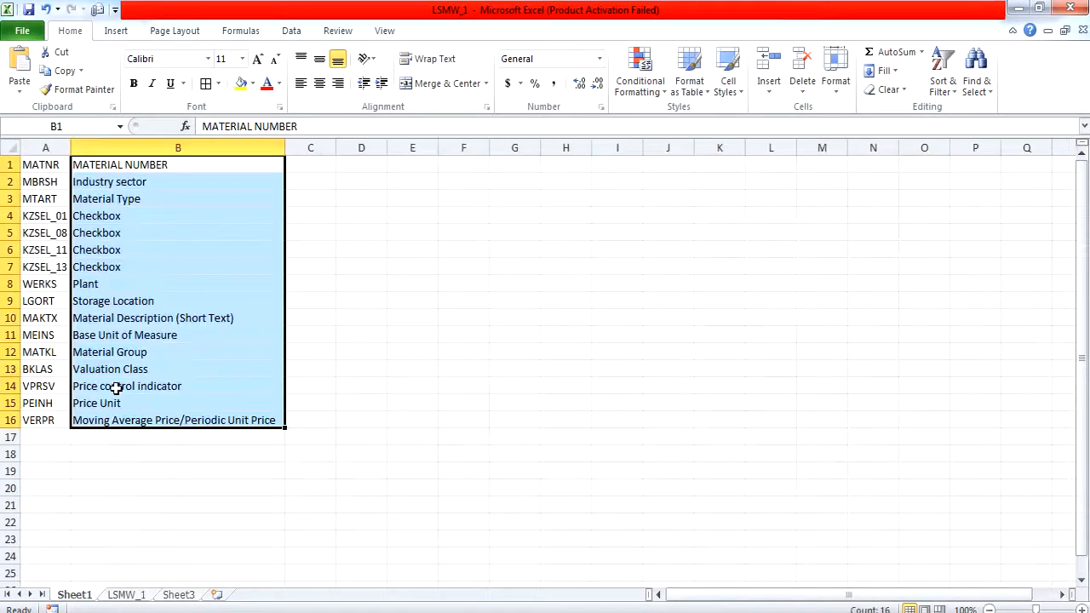
left_click(356, 210)
left_click(52, 166)
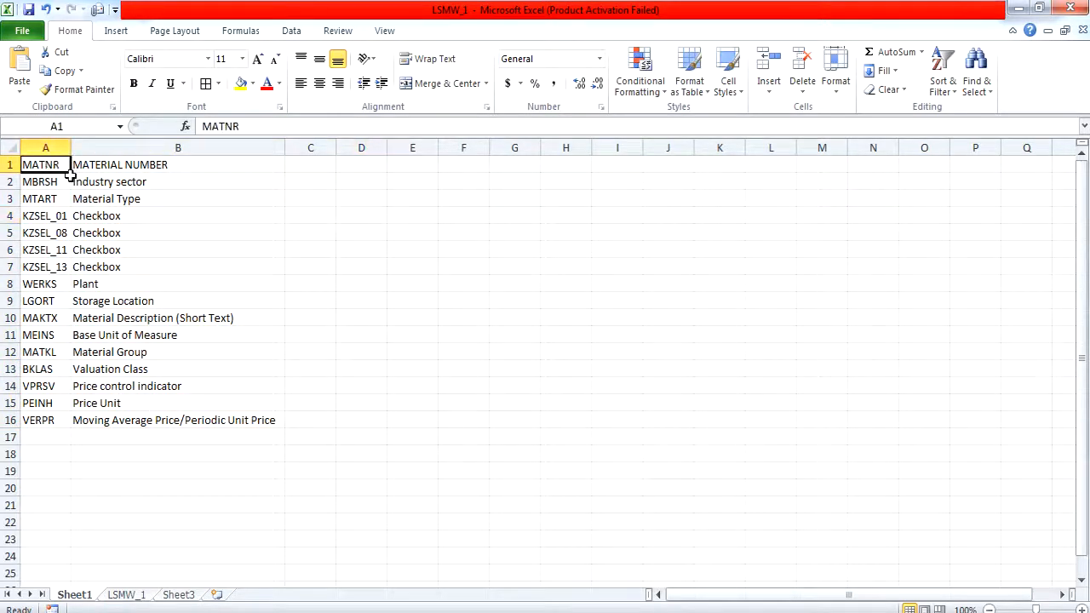
left_click_drag(68, 169, 161, 415)
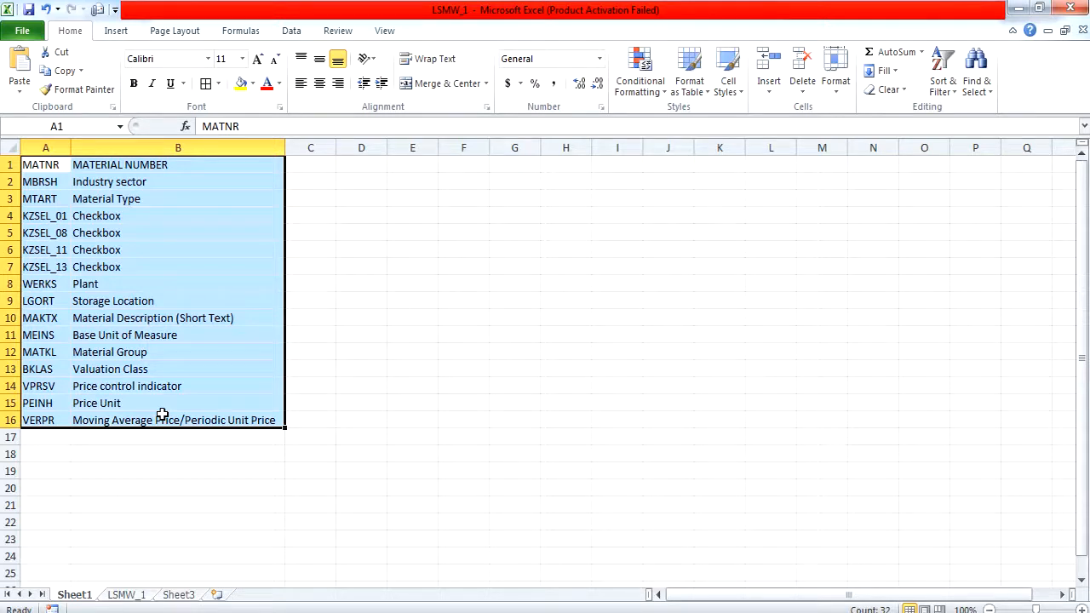
key("ctrl+c")
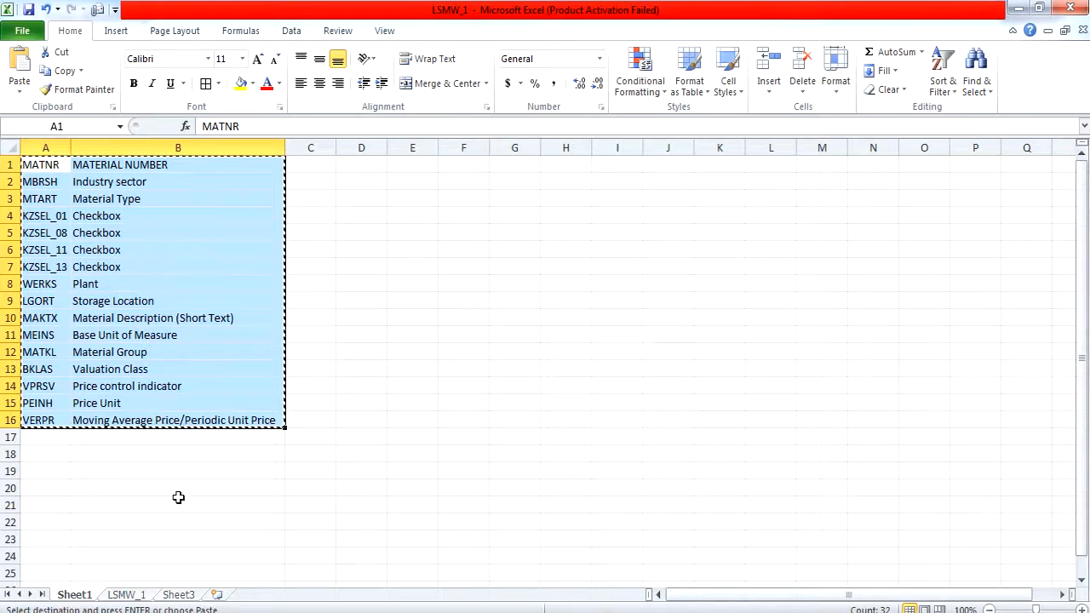
- Add a new worksheet after Sheet3 and paste the copied field list transposed, starting at cell A1
left_click(189, 594)
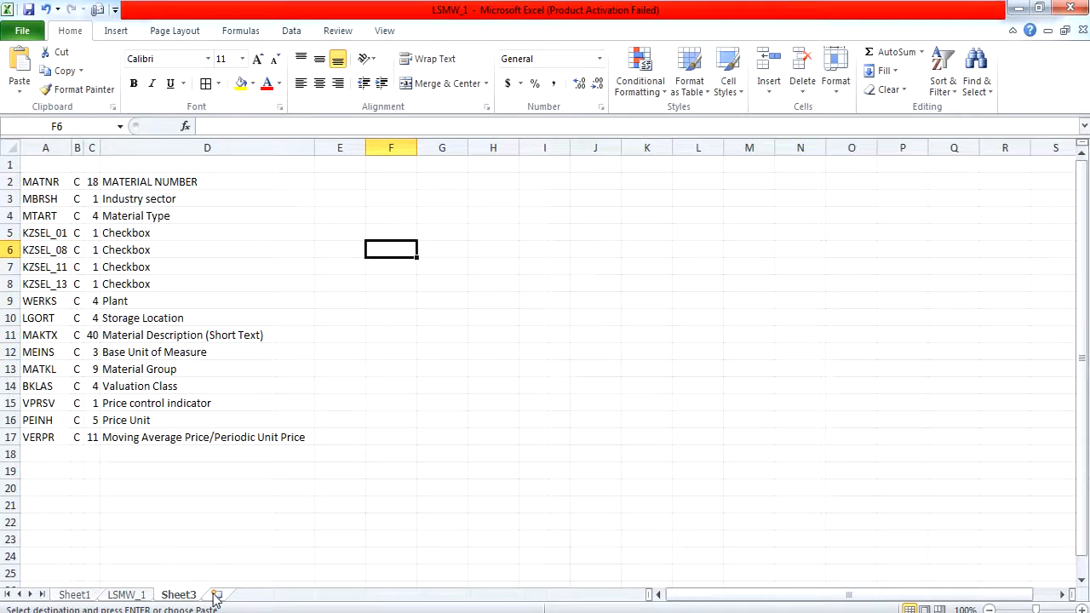
left_click(216, 595)
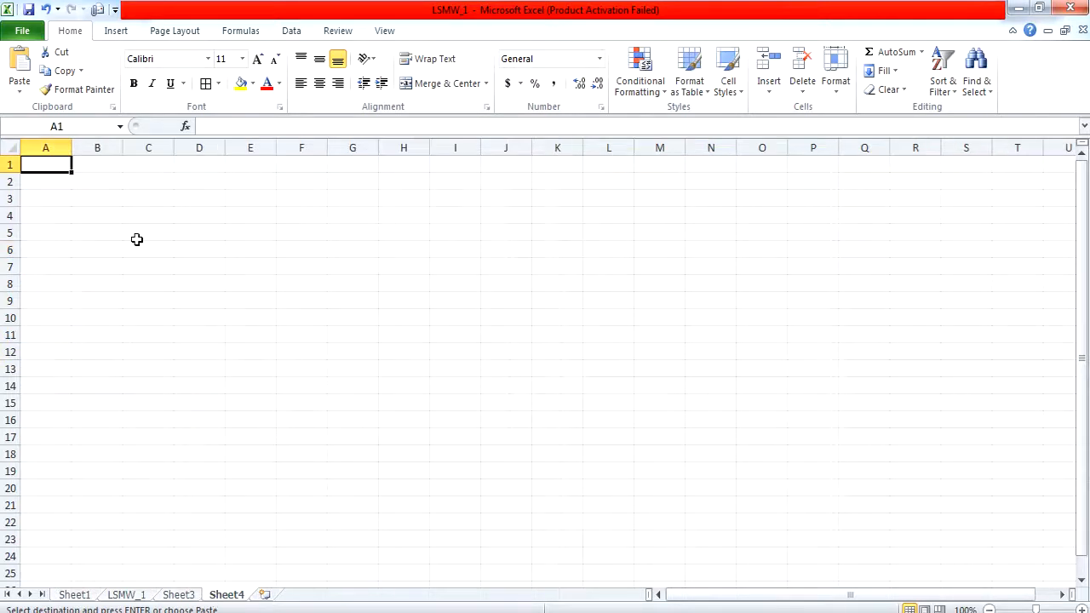
right_click(56, 165)
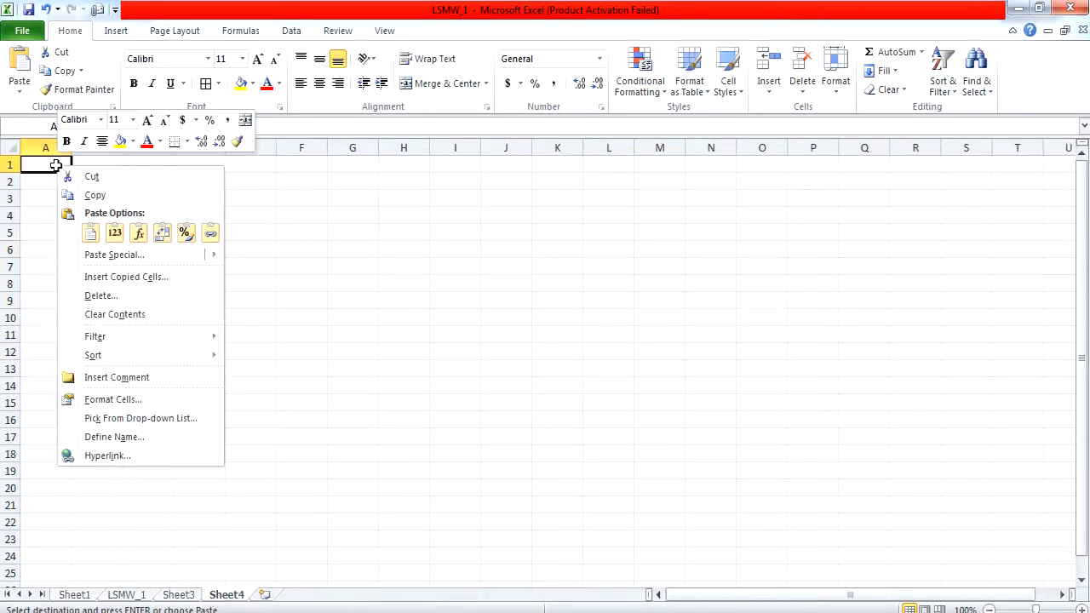
left_click(166, 242)
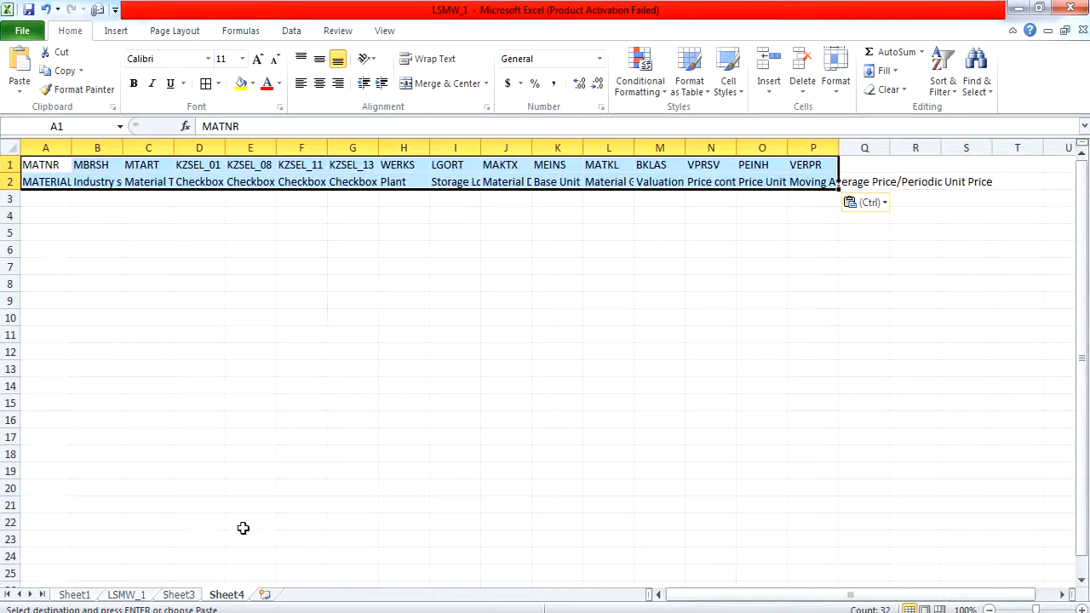
- Change the first material description in J3 of the LSMW_1 sheet to TEST_1 and fill the series down to TEST_5 in J7
left_click(143, 594)
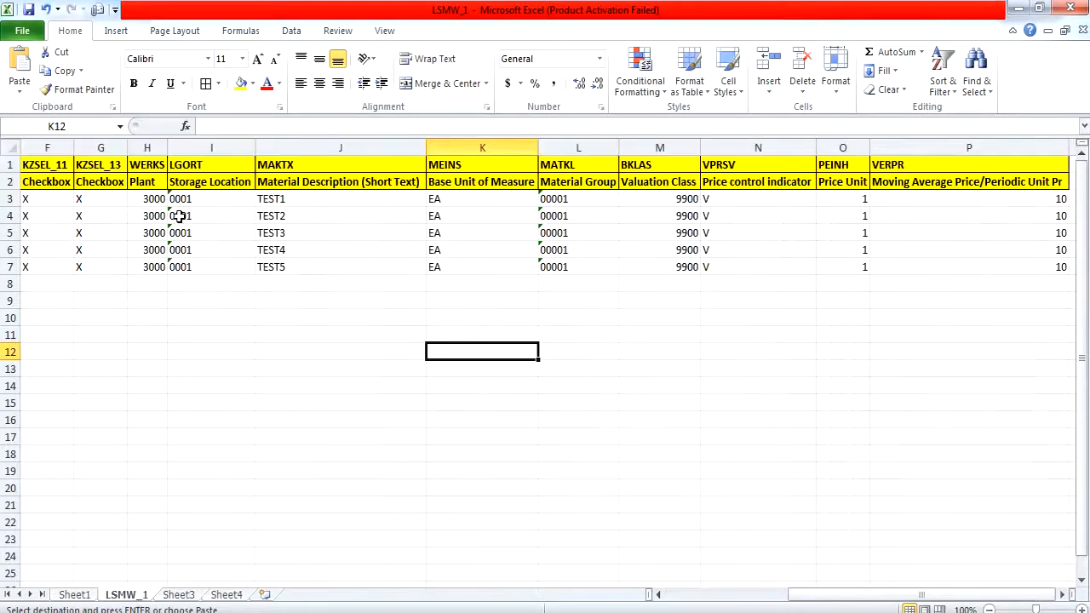
double_click(298, 199)
double_click(314, 200)
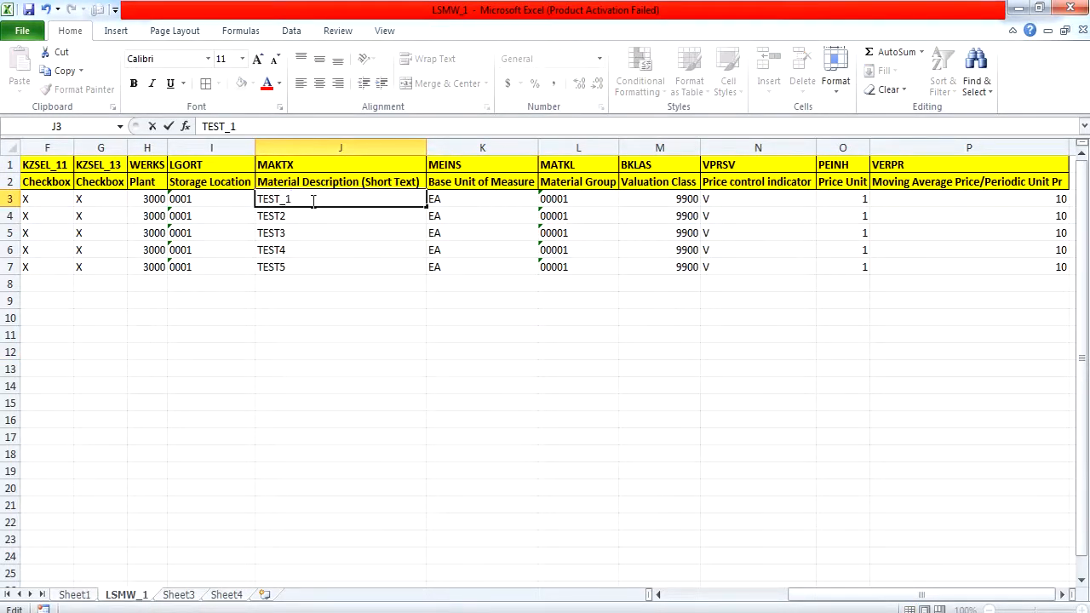
key("Return")
key("Up")
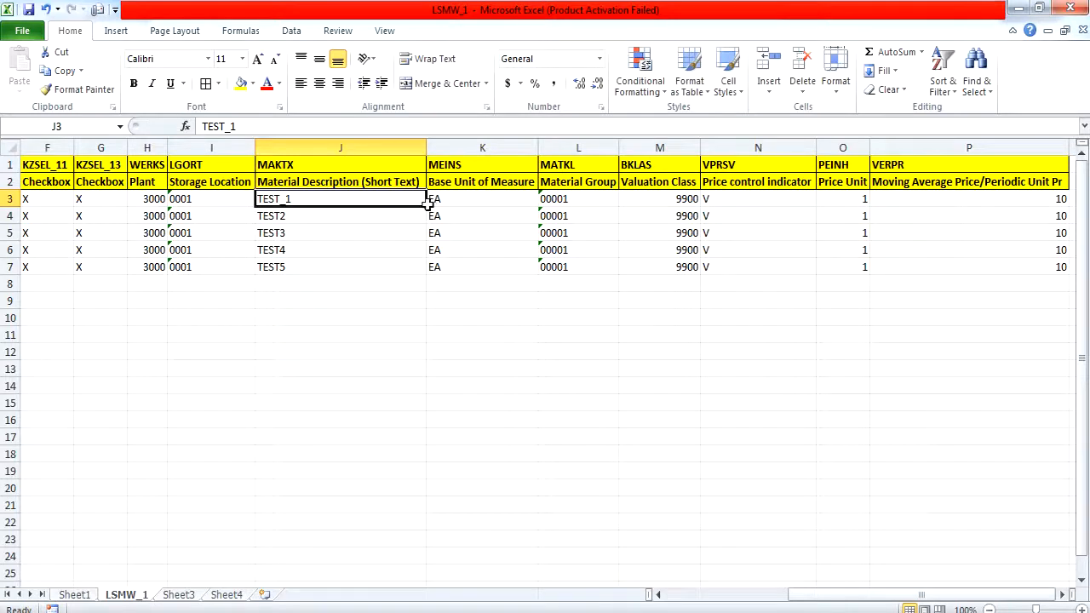
left_click_drag(425, 204, 426, 271)
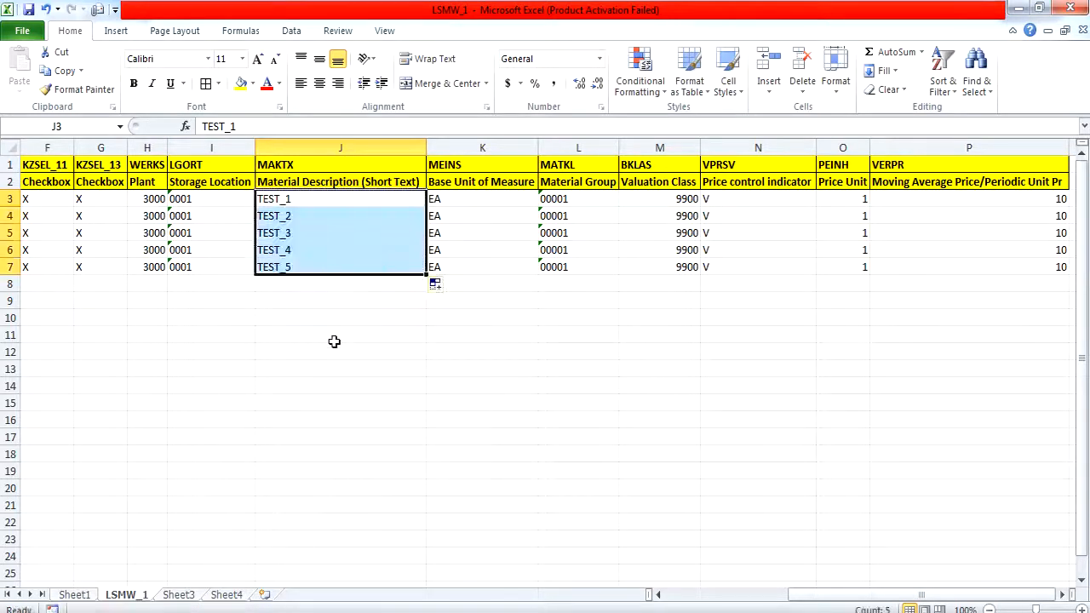
left_click(334, 339)
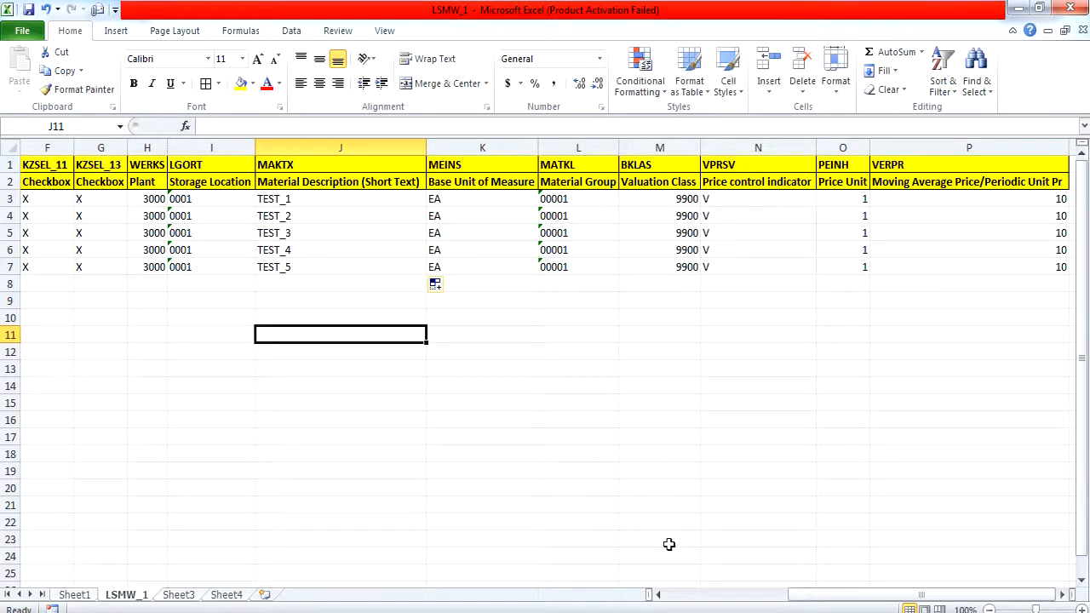
left_click(681, 595)
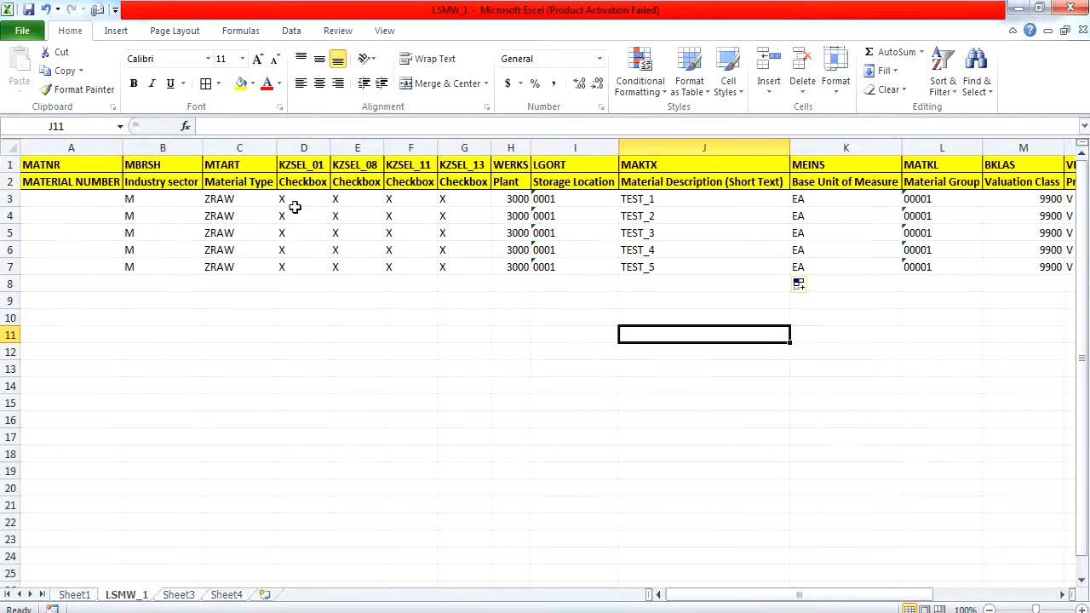
- Format the two header rows of Sheet4 with yellow fill, bold text and borders, and fit all column widths to their contents
left_click(227, 595)
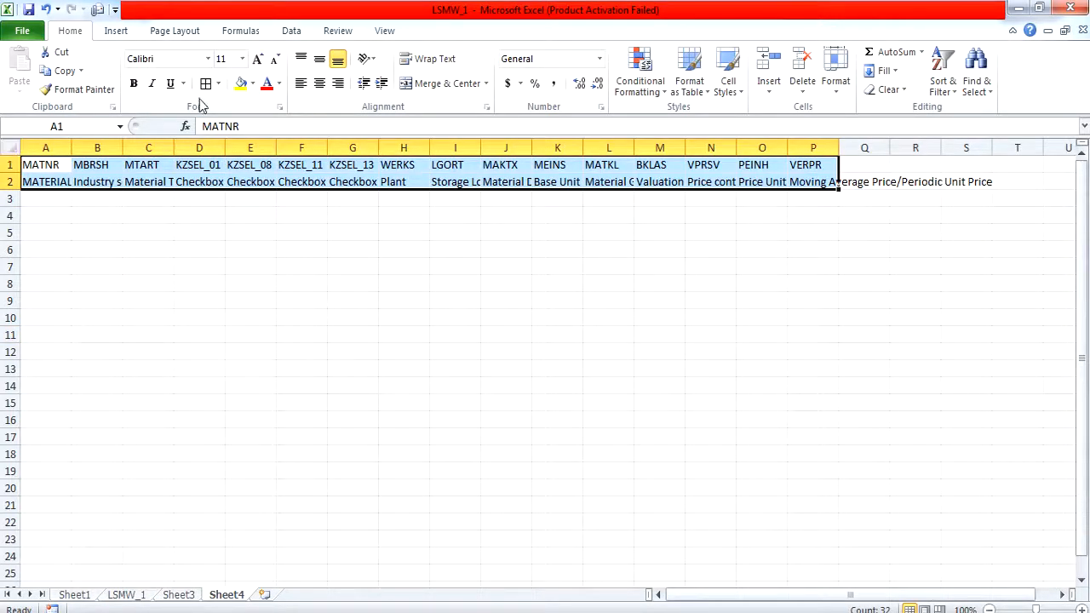
left_click(241, 82)
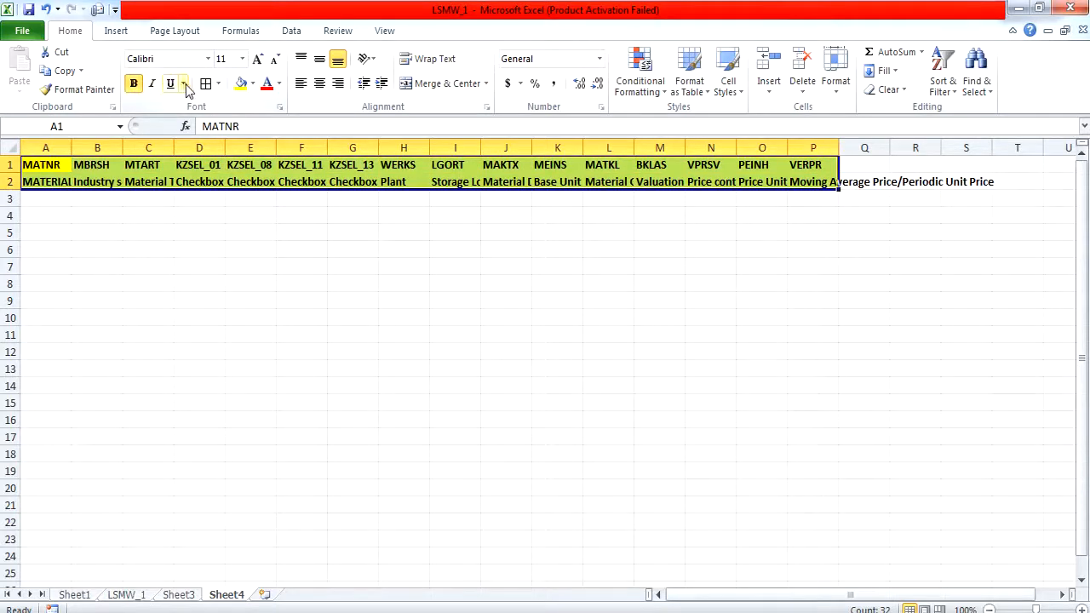
left_click(134, 83)
left_click(10, 146)
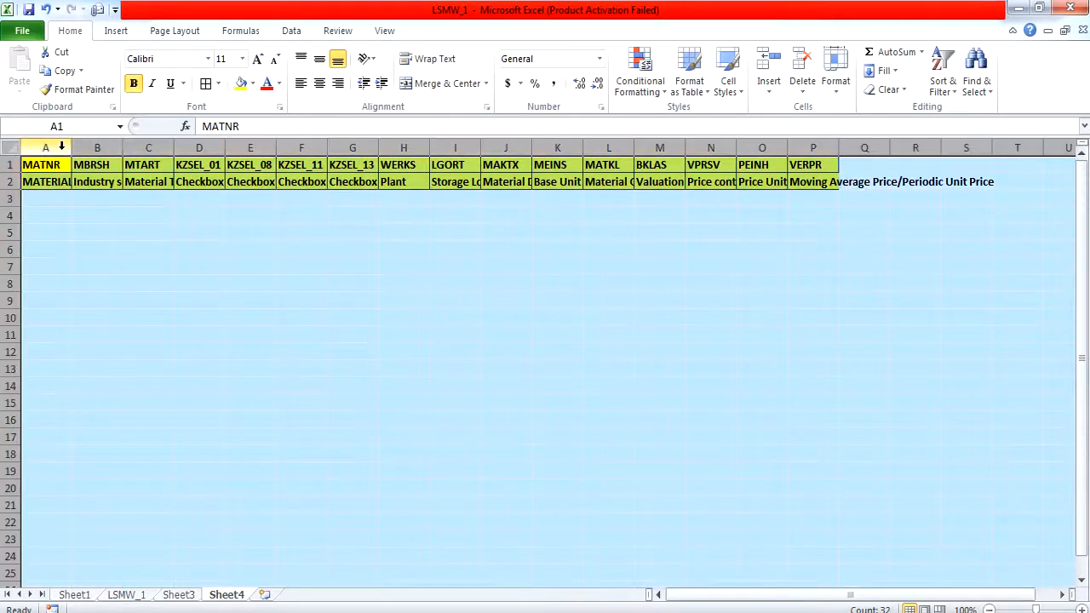
double_click(72, 148)
left_click(198, 260)
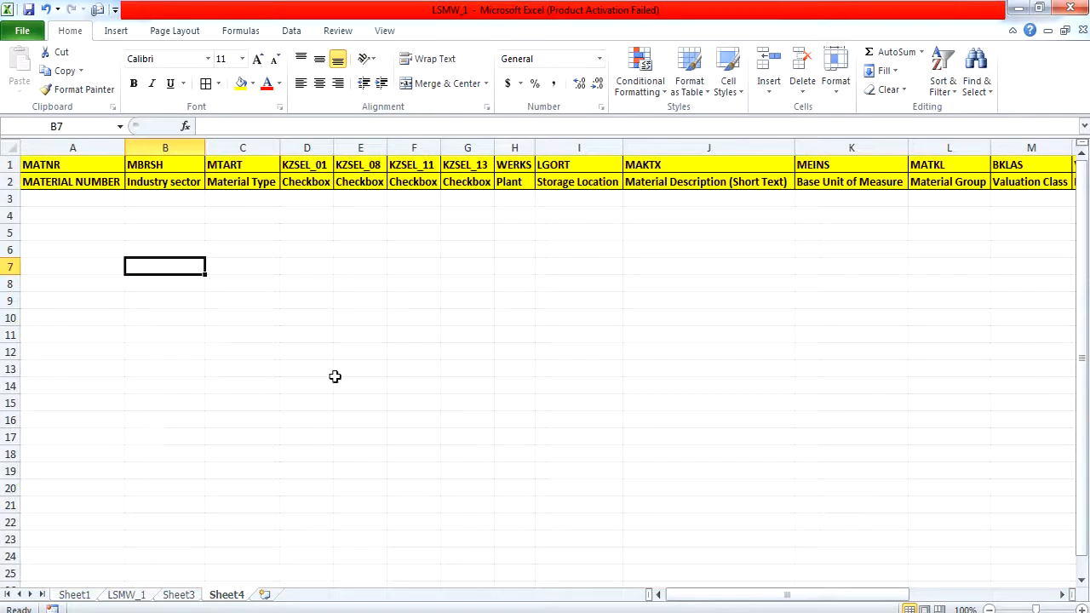
- On the LSMW_1 sheet, try entering 00001 and the text value '0001 in cell I8, and clear the cell again
left_click(136, 594)
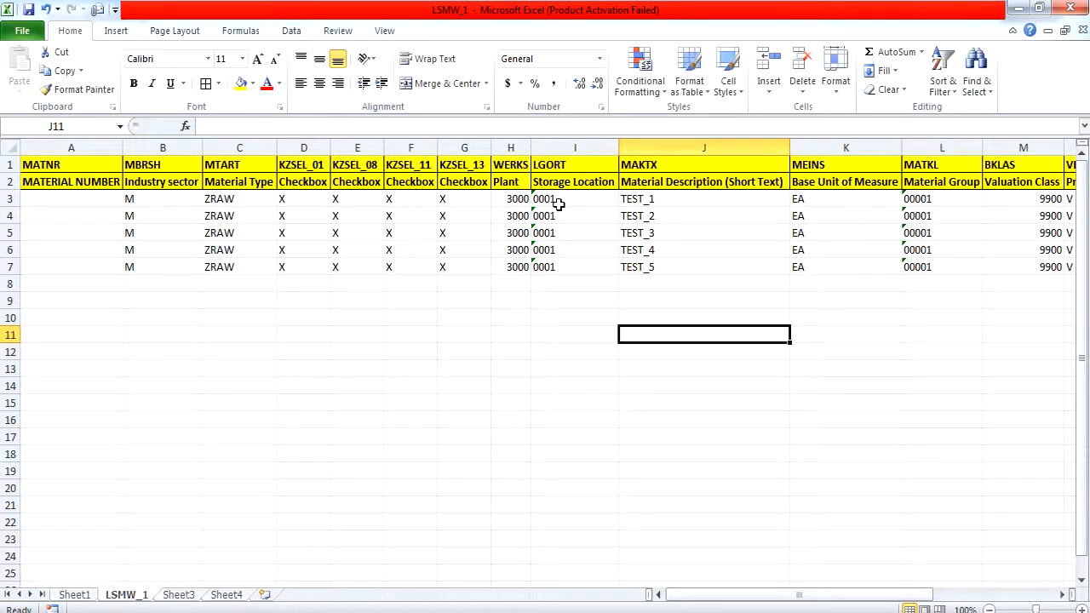
left_click(562, 285)
type("00001")
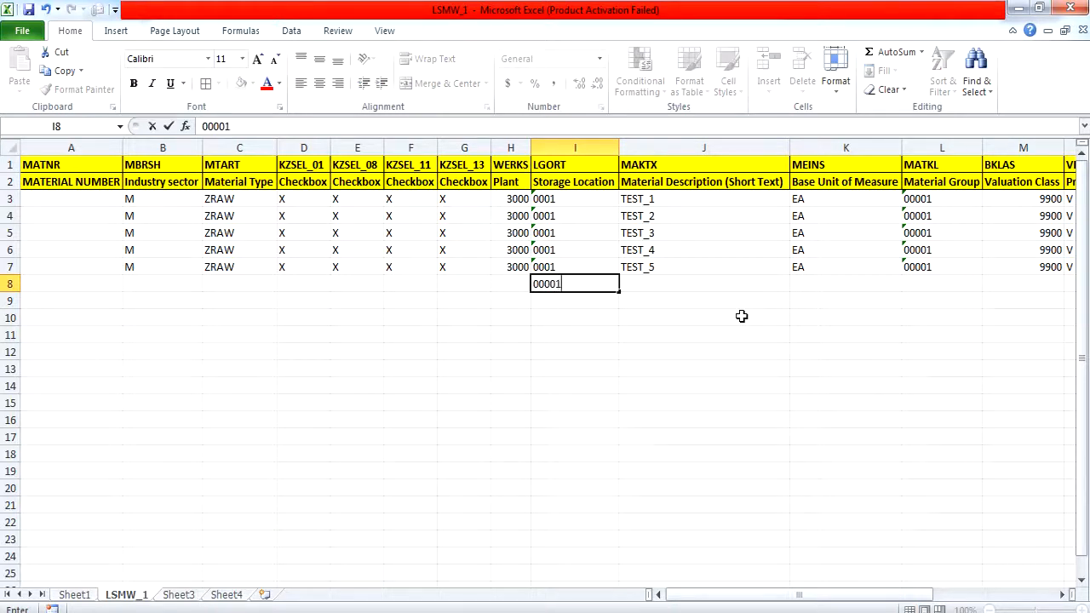
key("Return")
left_click(610, 281)
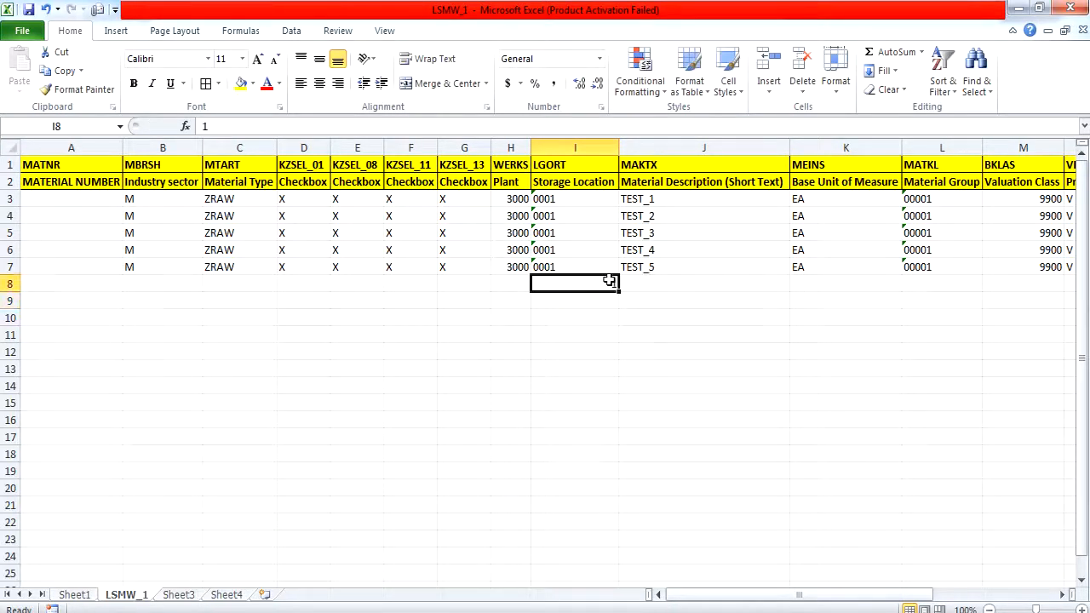
type("'0001")
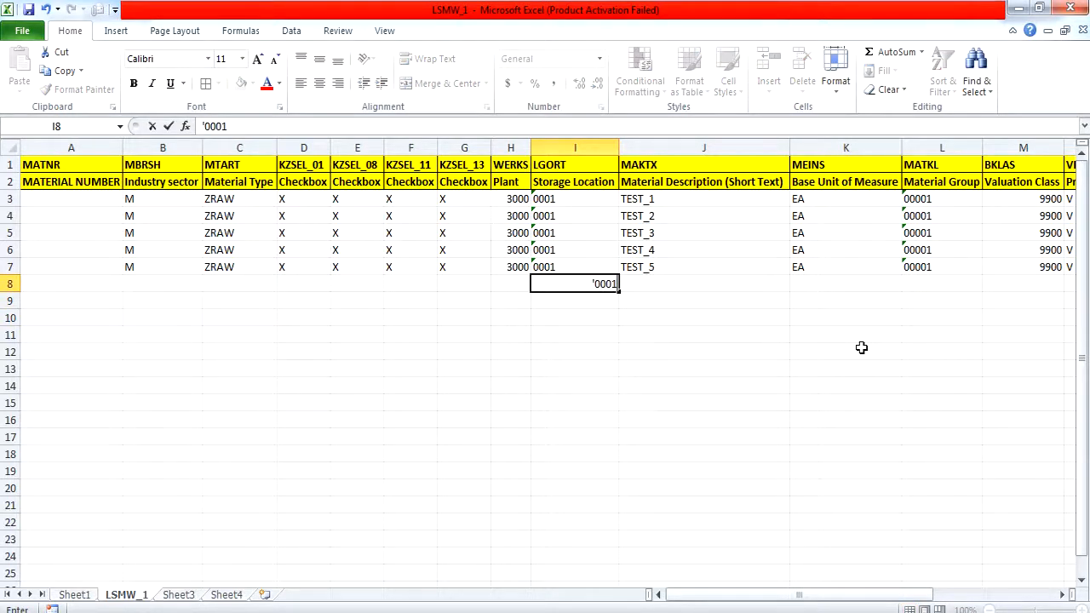
key("Return")
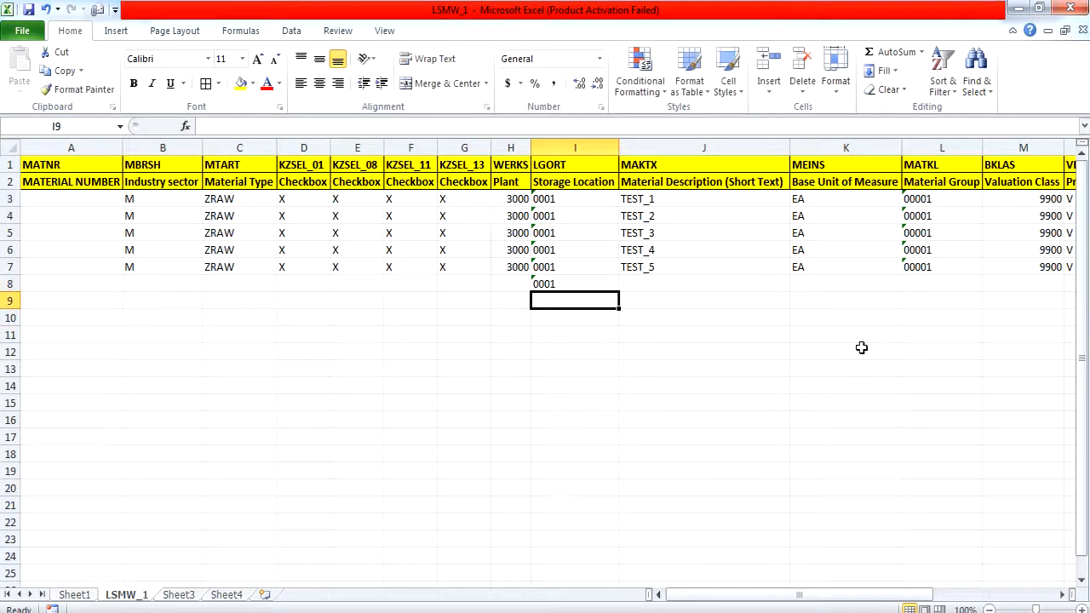
left_click(564, 286)
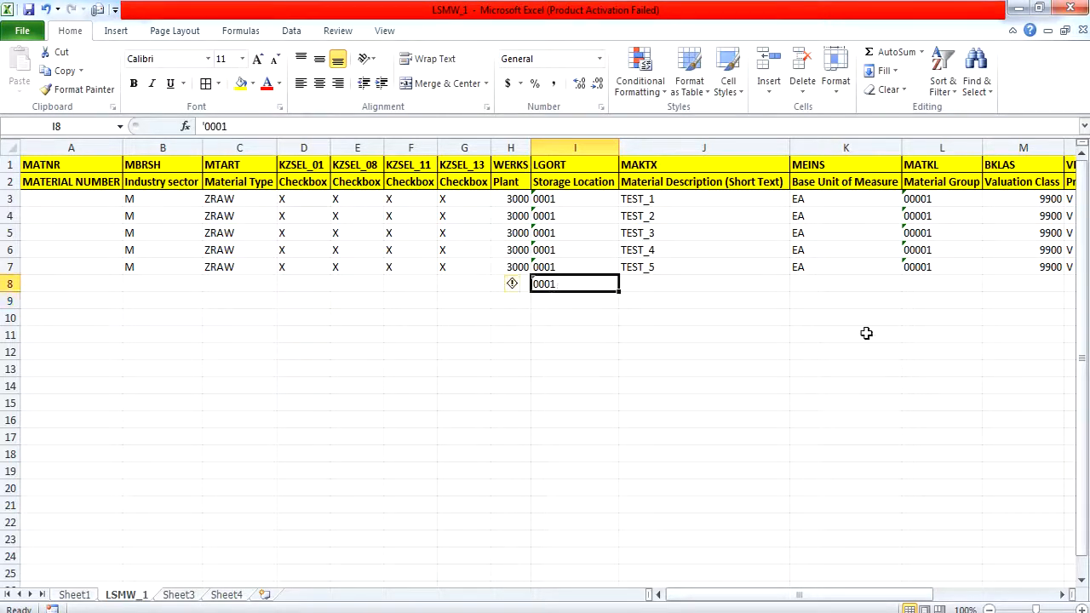
key("Delete")
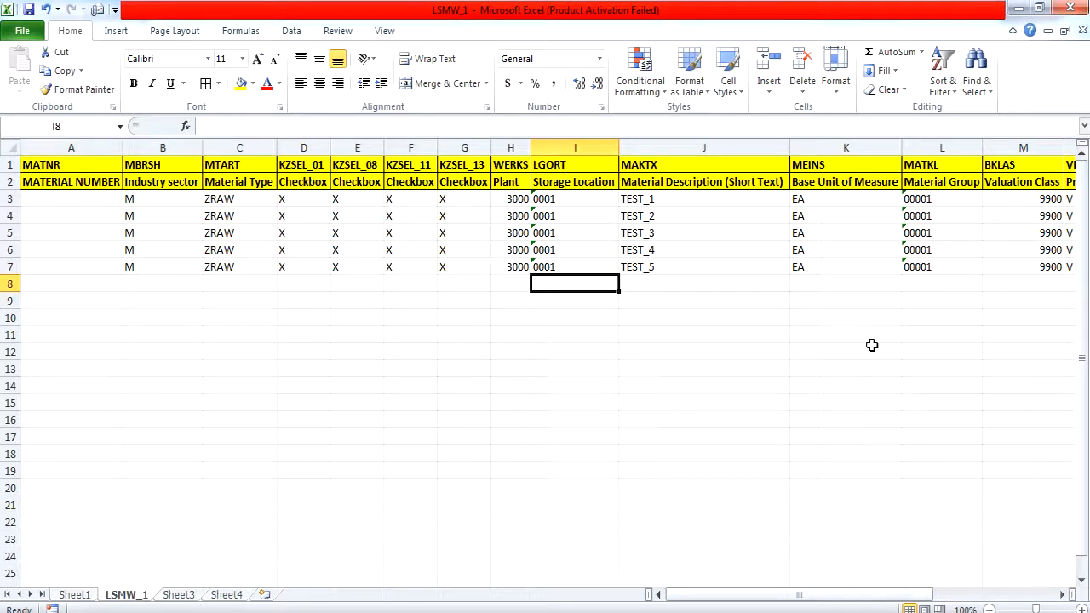
left_click(875, 363)
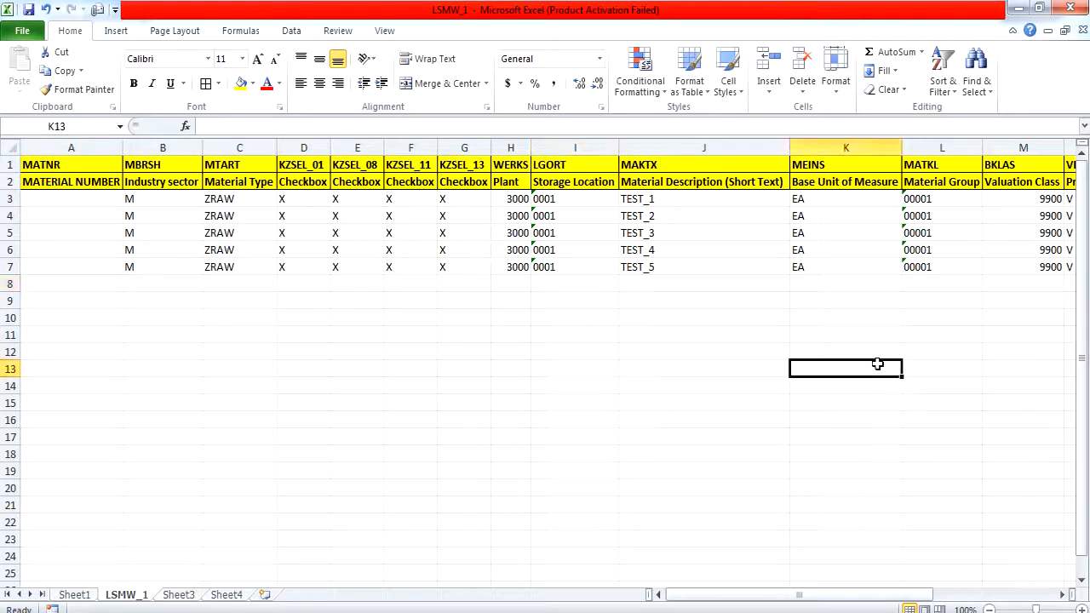
- Fill the moving average price in P3:P7 of the LSMW_1 sheet as a series from 10 to 14
left_click(1060, 596)
left_click(1061, 596)
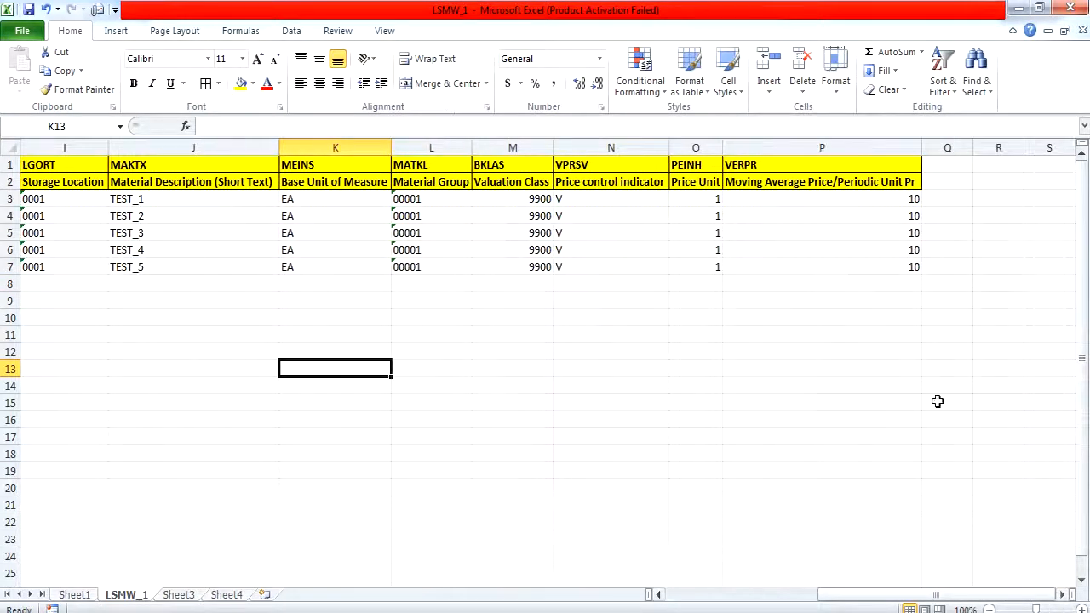
left_click(914, 201)
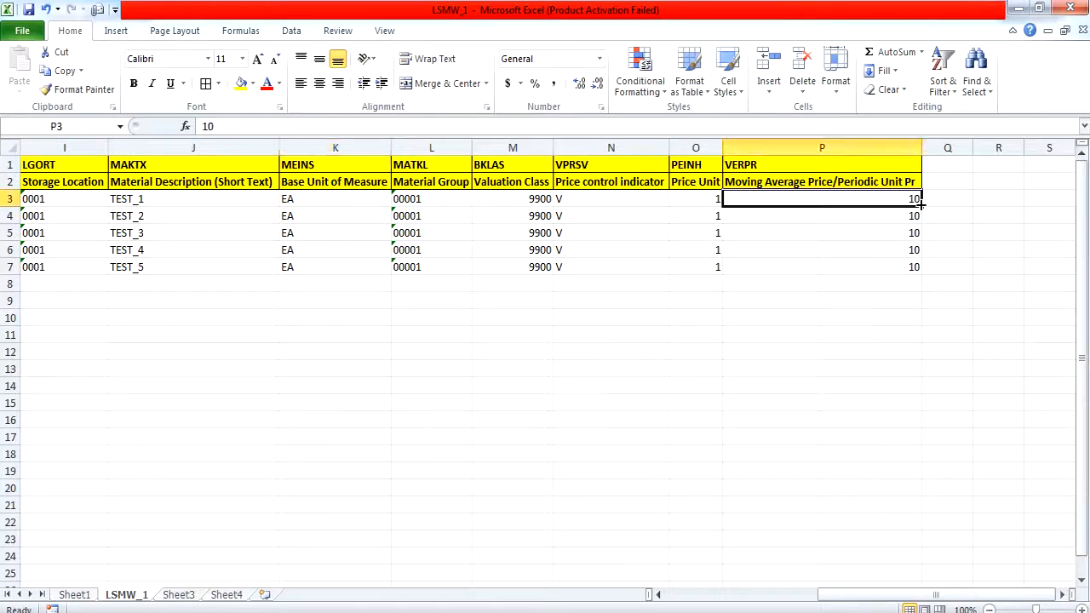
left_click_drag(921, 209, 919, 270)
left_click(930, 284)
left_click(949, 327)
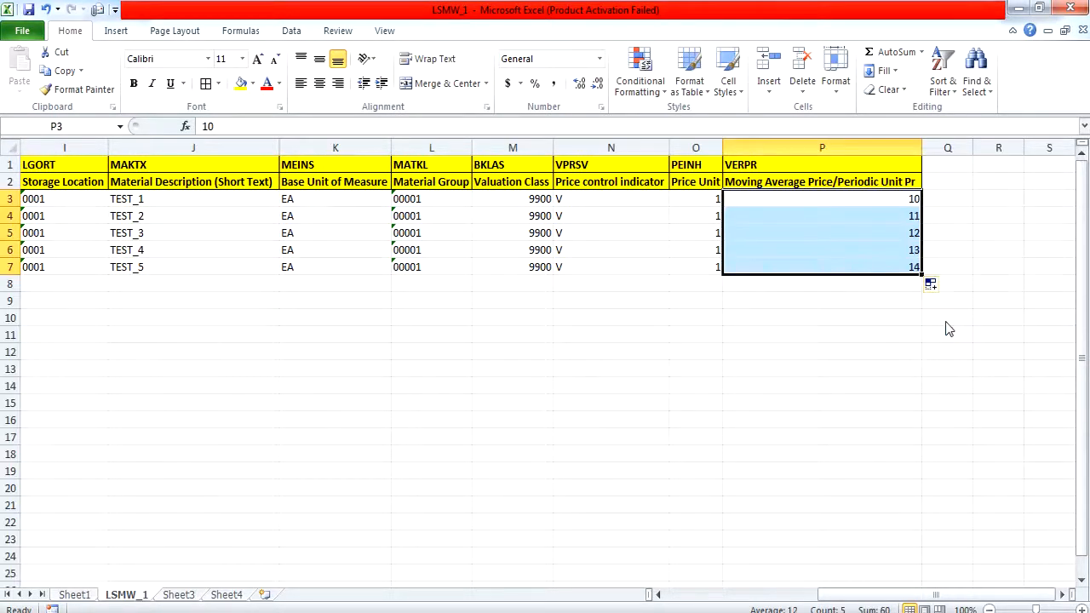
left_click(935, 339)
- Copy the five material data rows A3:P7 of the LSMW_1 sheet without the headers
left_click_drag(905, 271, 154, 199)
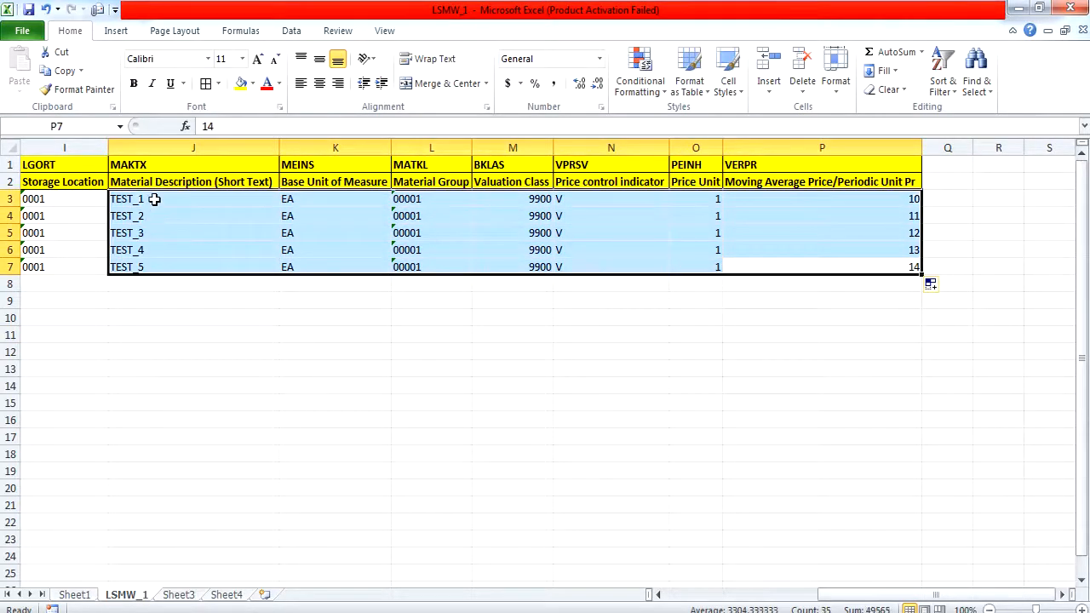
key("shift+Home")
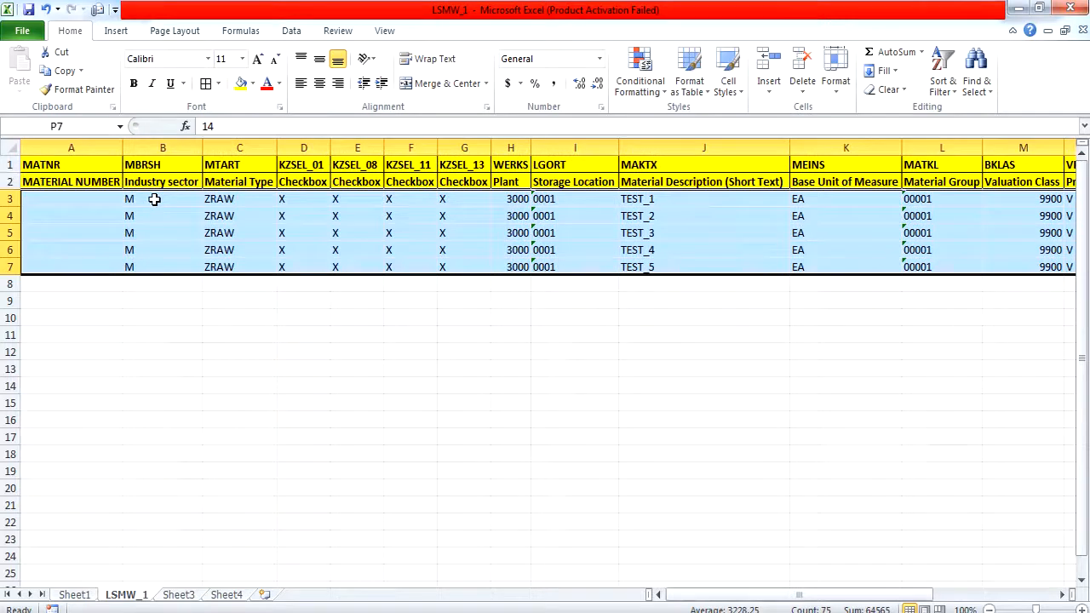
key("ctrl+c")
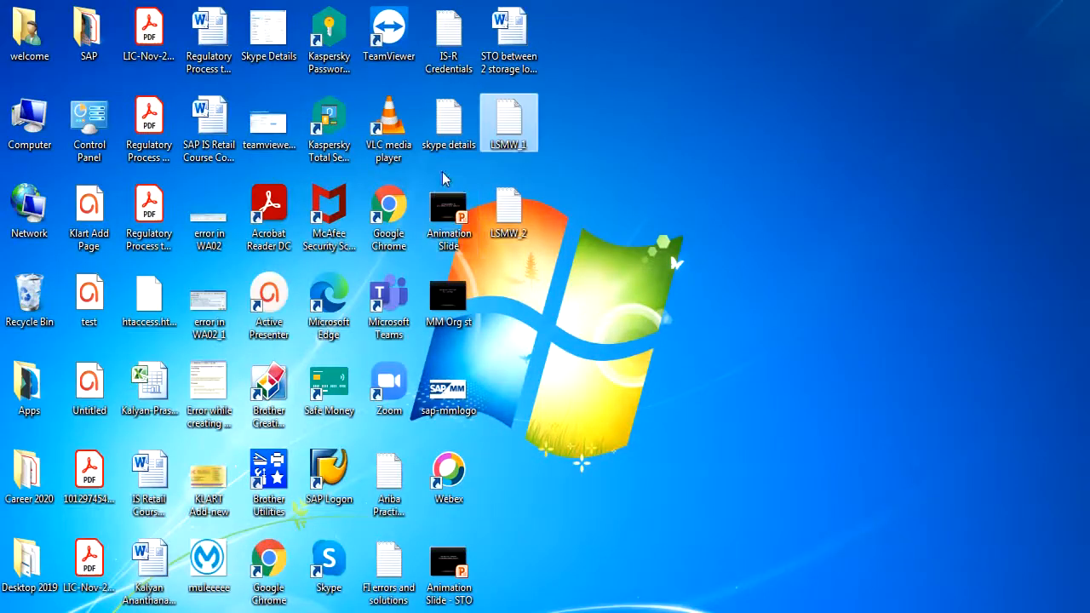
- Replace the entire contents of the desktop text file LSMW_2 with the copied rows, without a trailing blank line, and close it
double_click(502, 210)
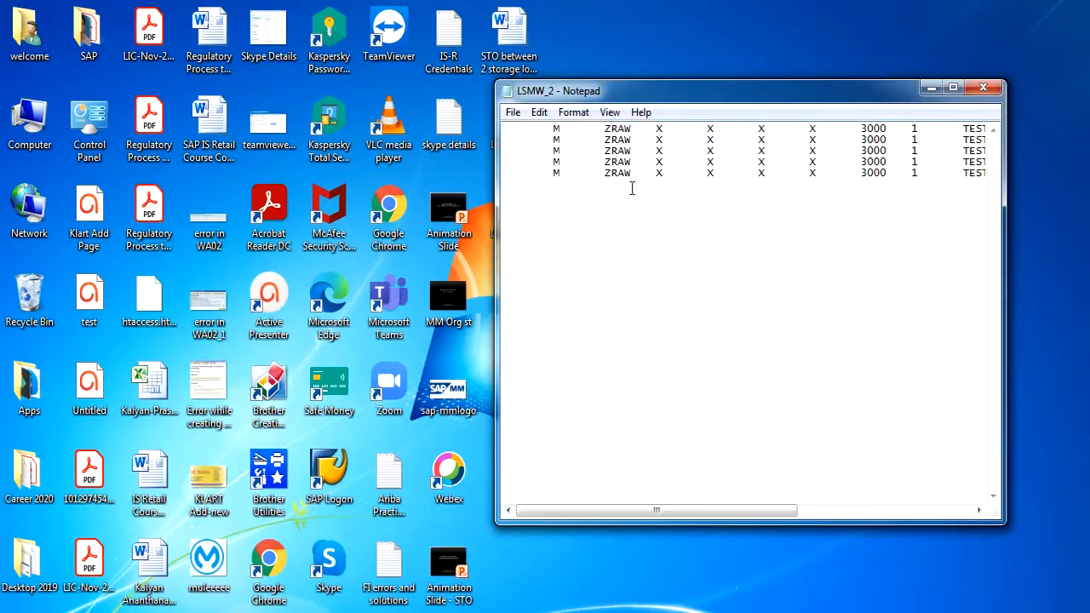
key("ctrl+a")
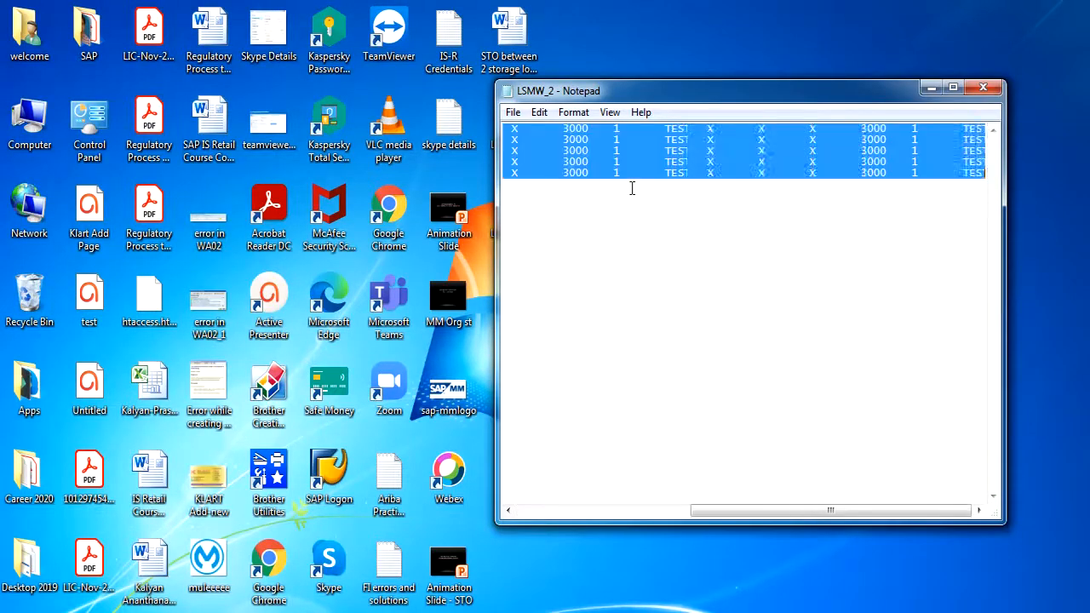
key("ctrl+v")
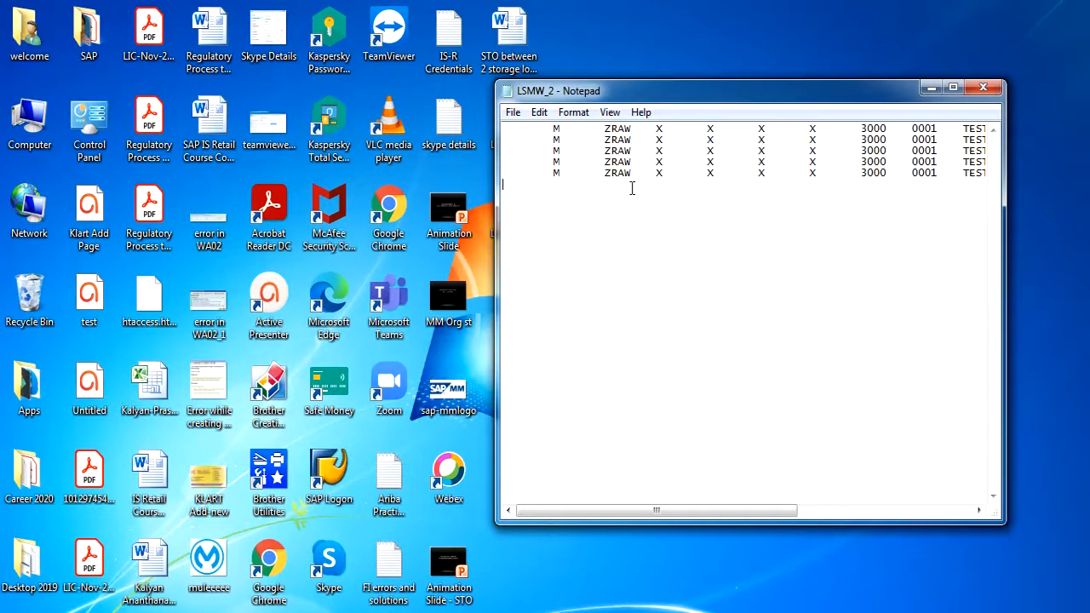
key("BackSpace")
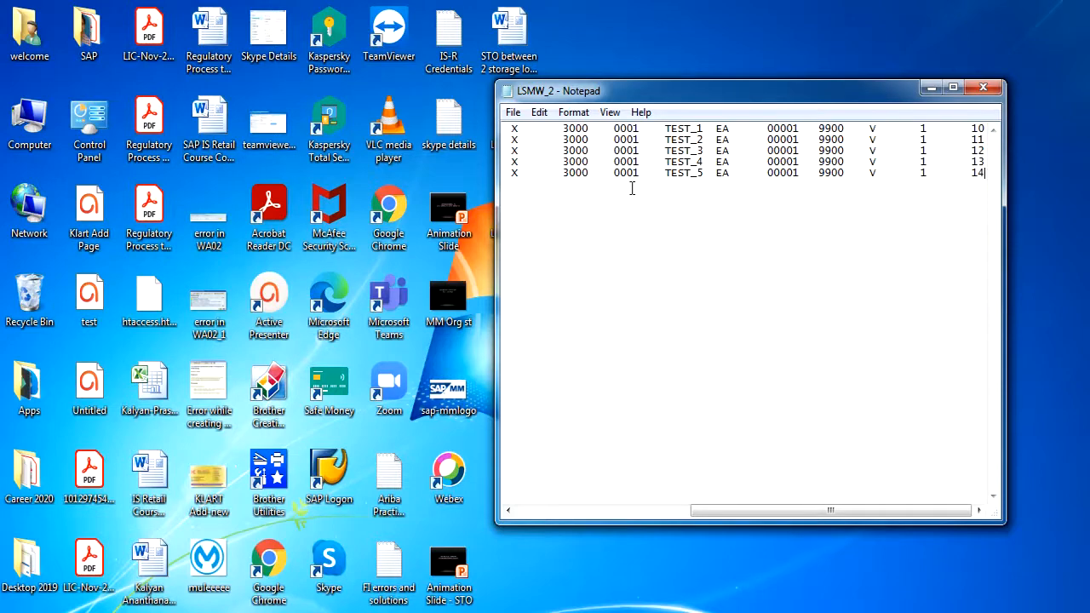
left_click(984, 89)
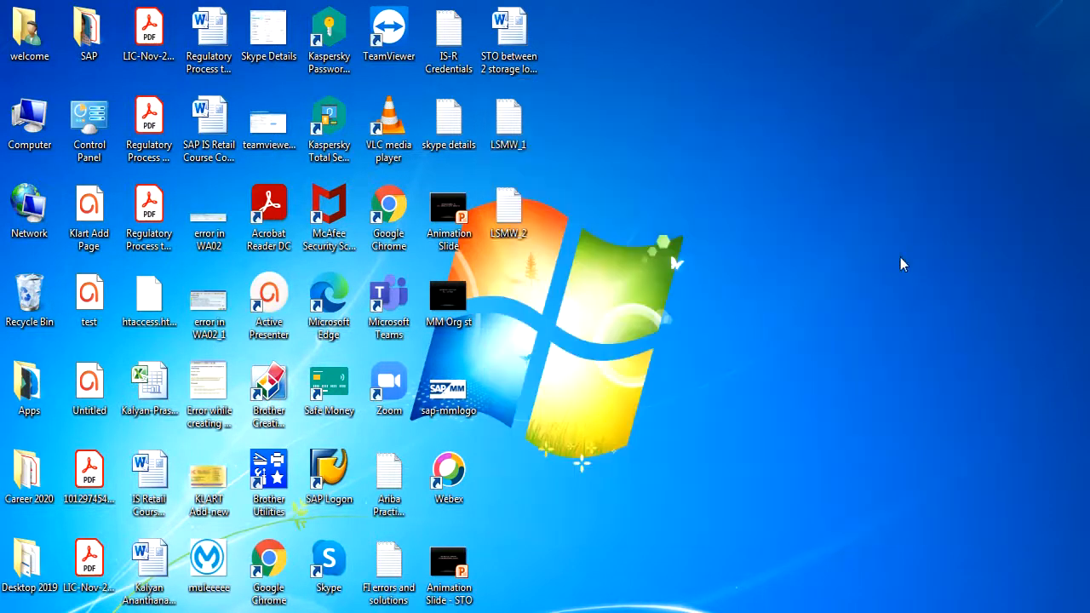
- Switch to SAP, save the MM01_2 recording and return to the object attributes
left_click(541, 583)
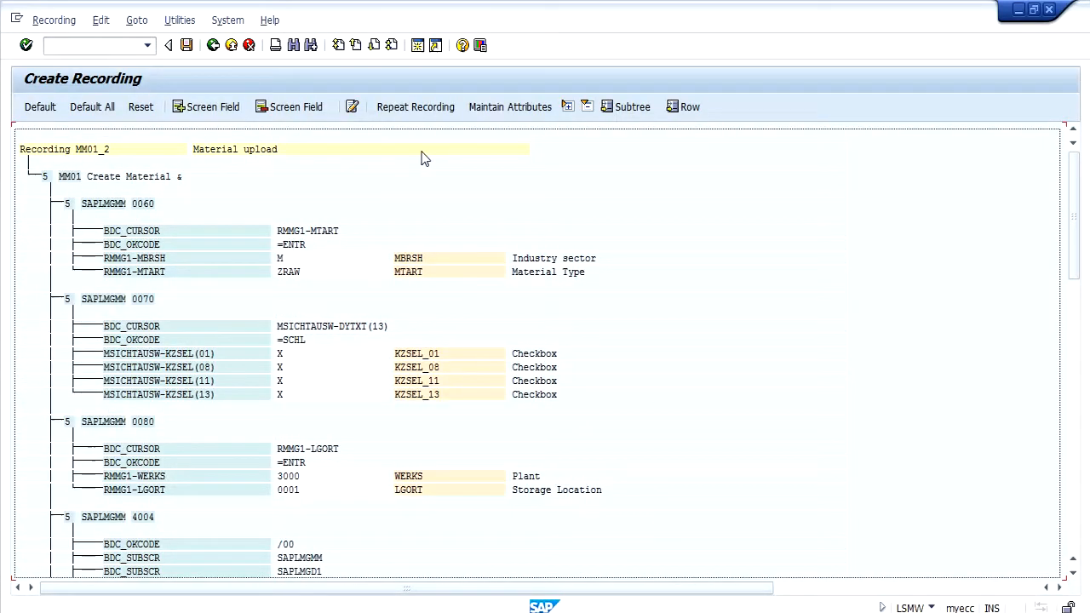
left_click(186, 45)
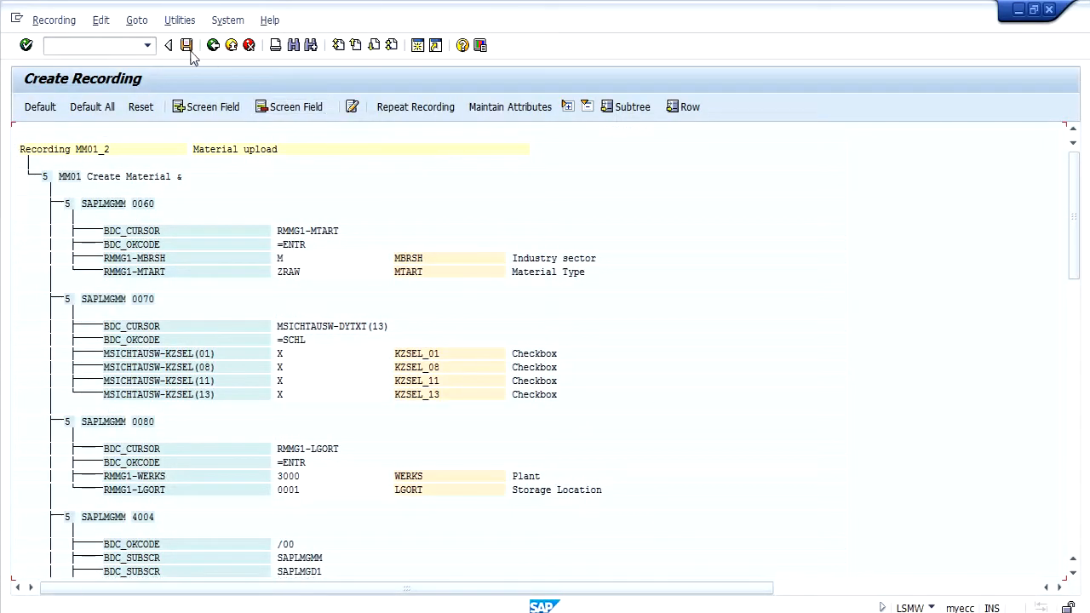
left_click(212, 48)
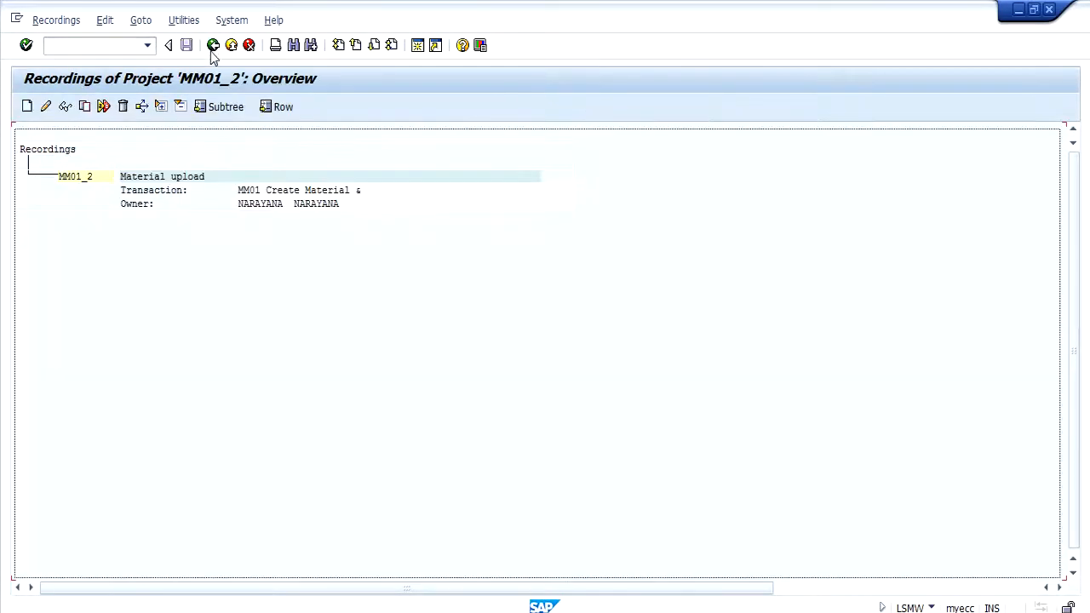
left_click(212, 48)
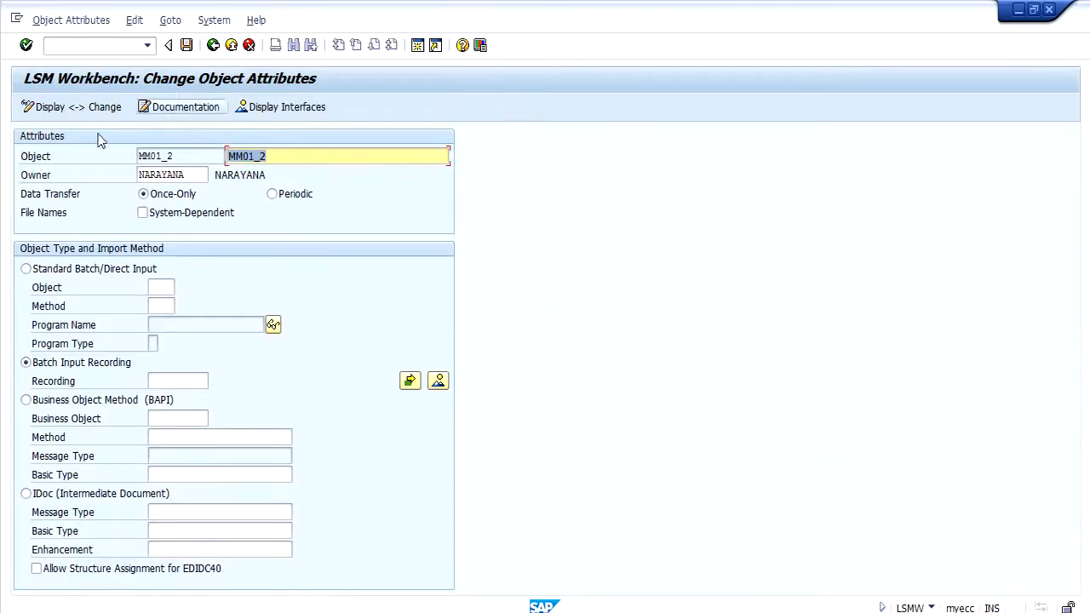
- Assign recording MM01_2 as the object's batch input recording, save the attributes and return to the process step list
left_click(178, 379)
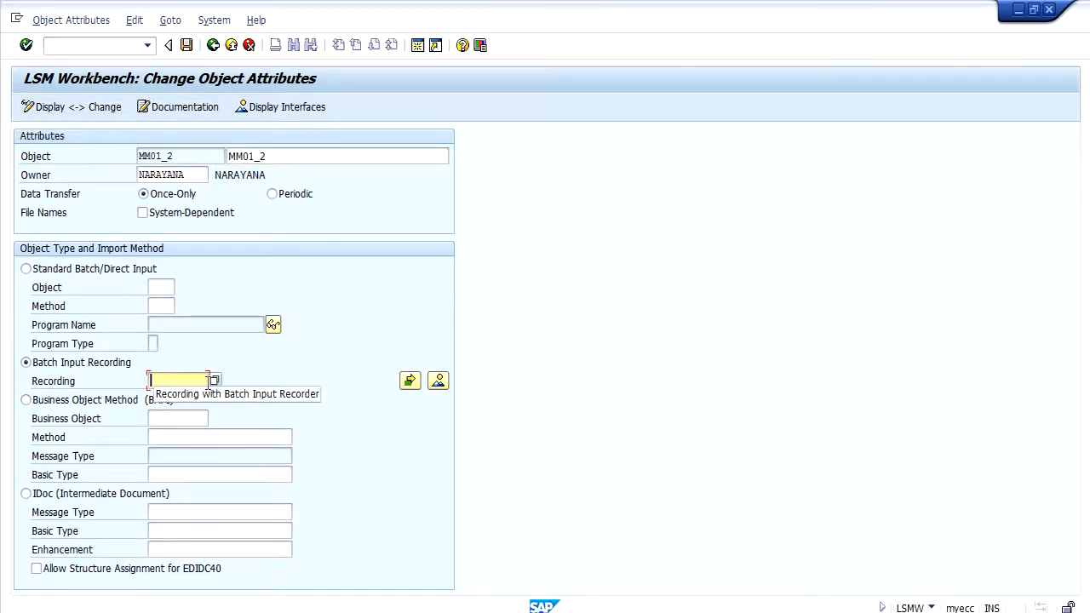
left_click(213, 381)
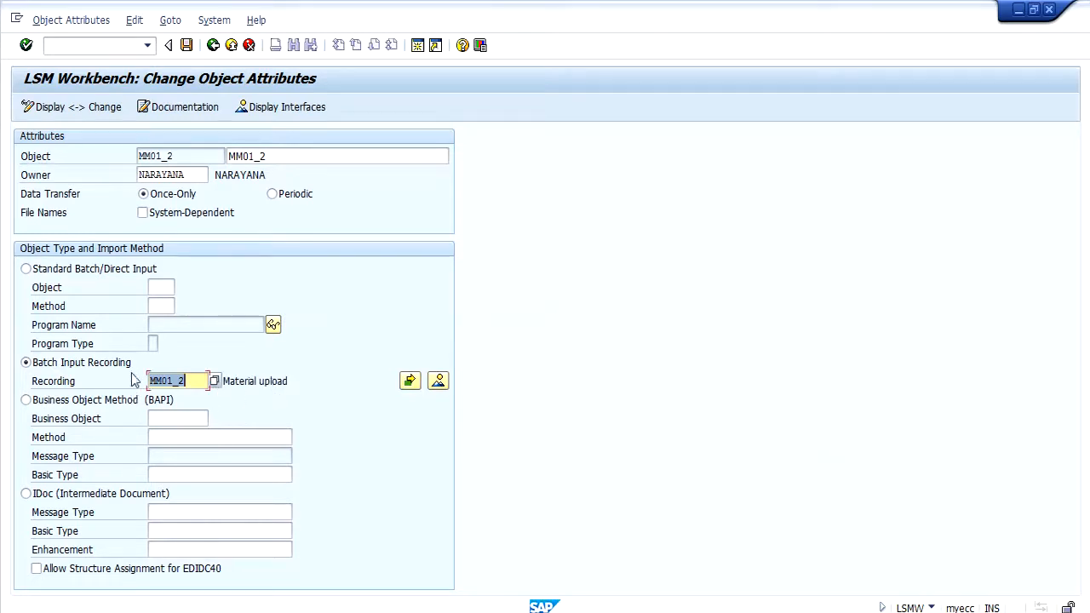
left_click(248, 381)
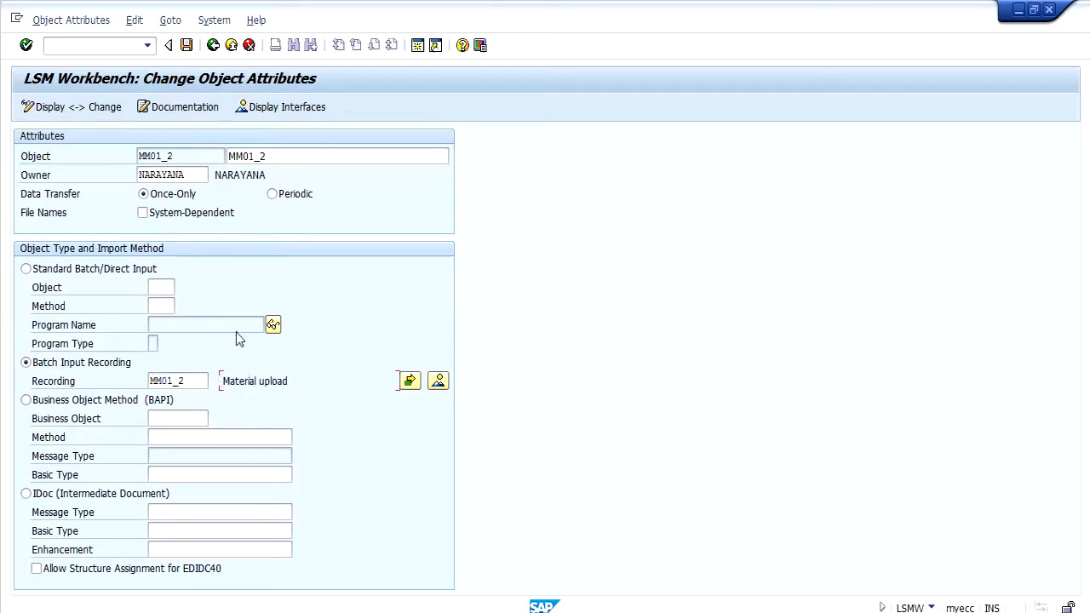
left_click(189, 45)
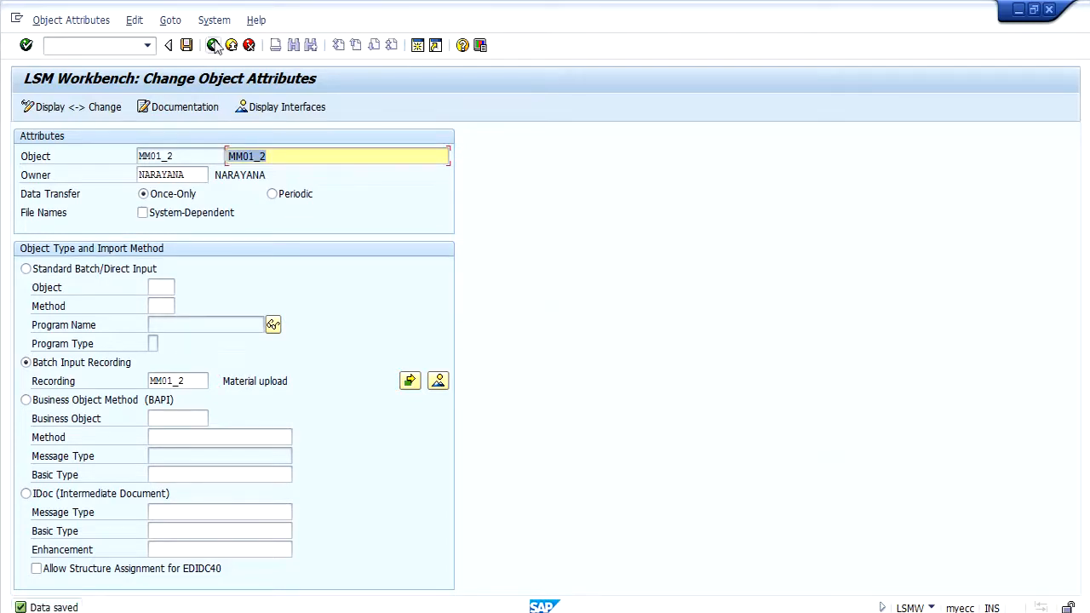
left_click(215, 46)
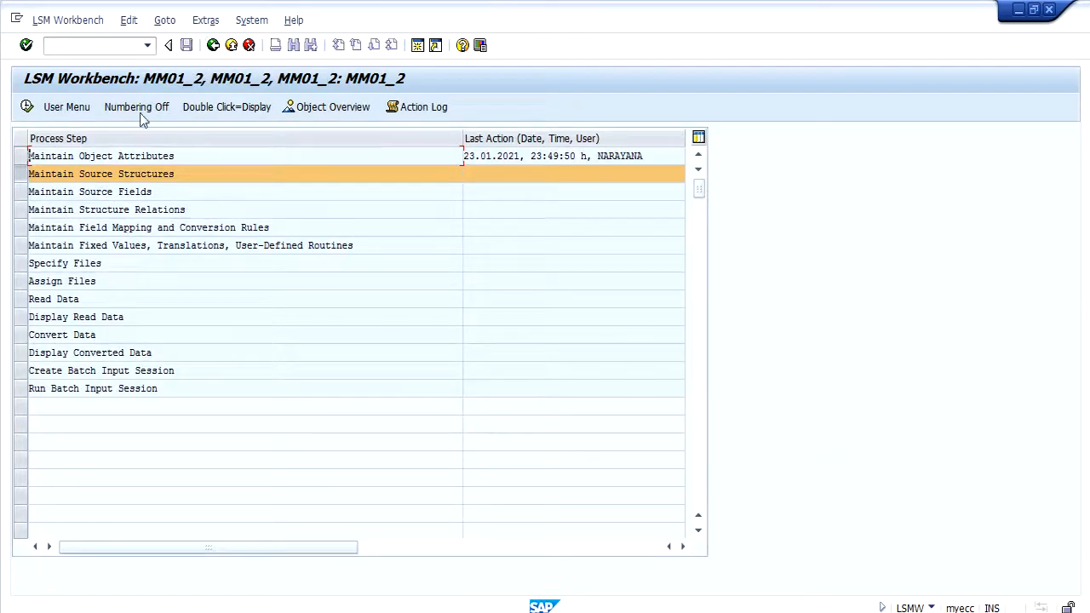
- Open Maintain Source Structures in change mode and create source structure Material2 with the description MATERIAL UPLOAD2
left_click(26, 107)
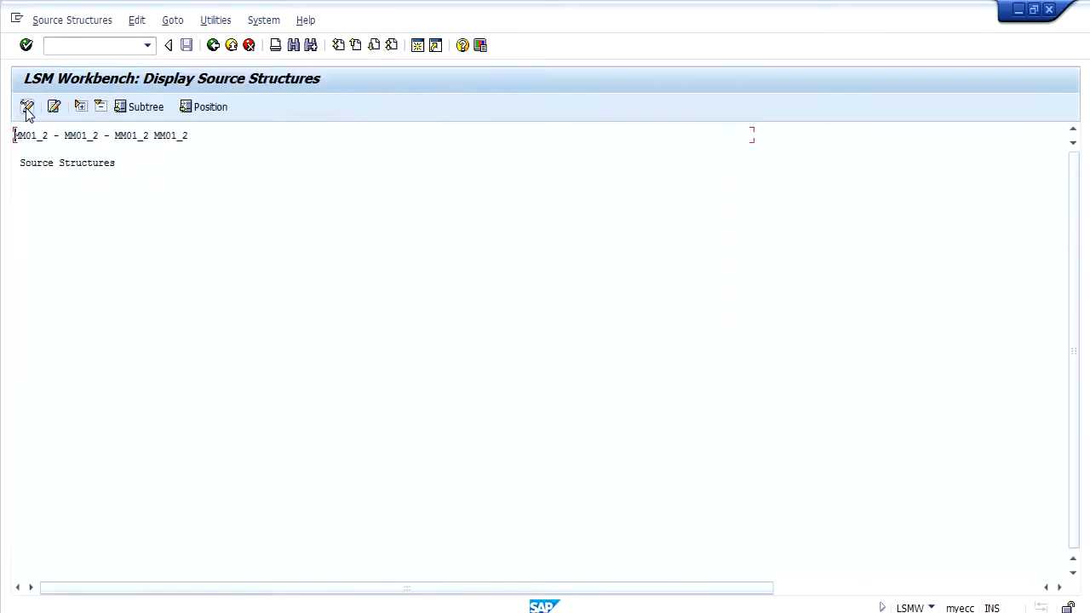
left_click(26, 108)
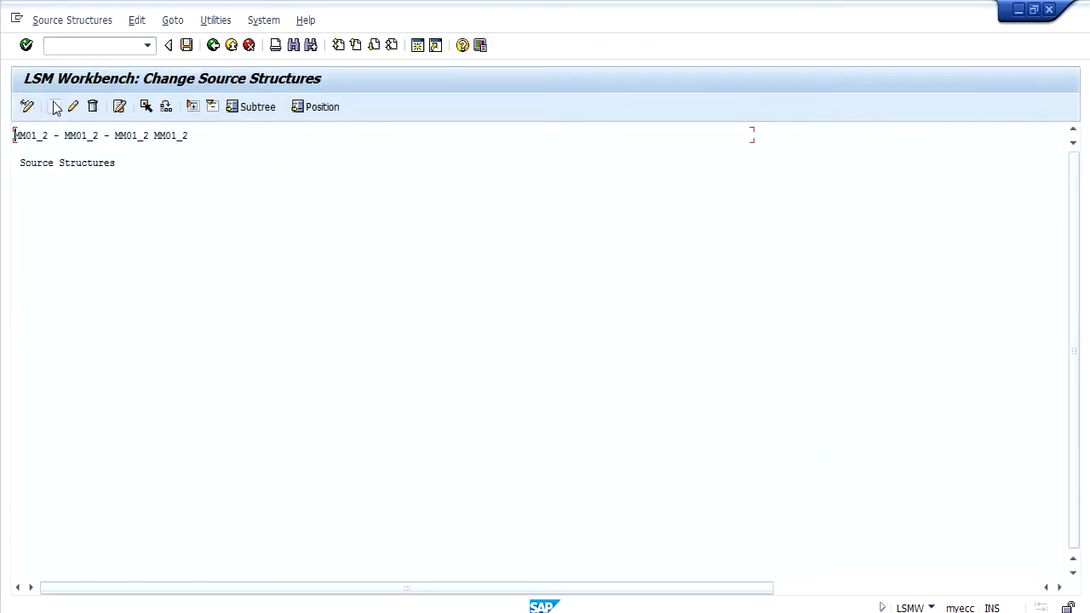
left_click(54, 106)
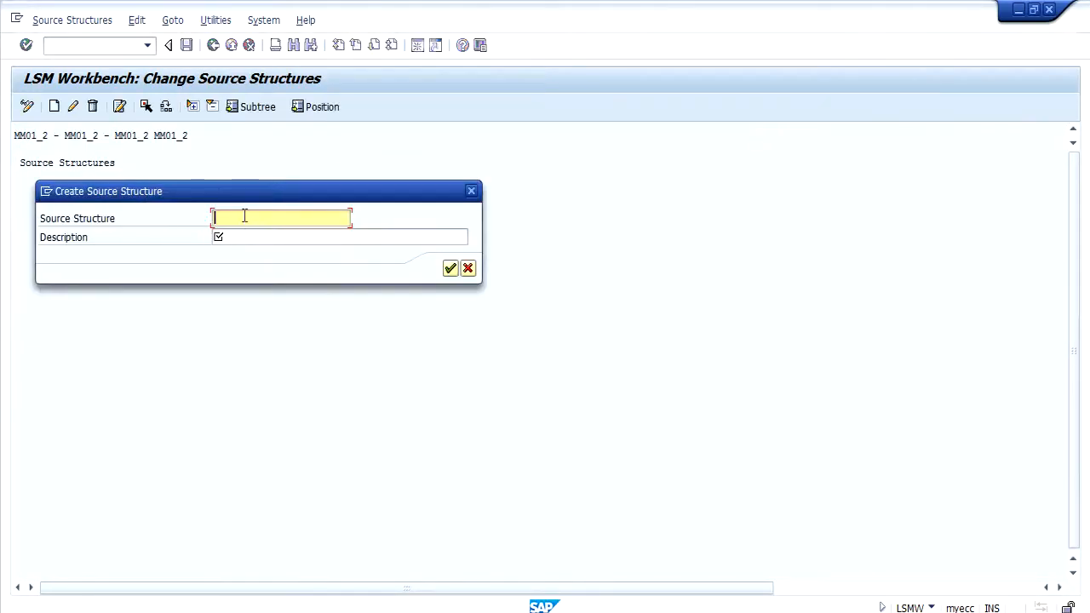
left_click(244, 216)
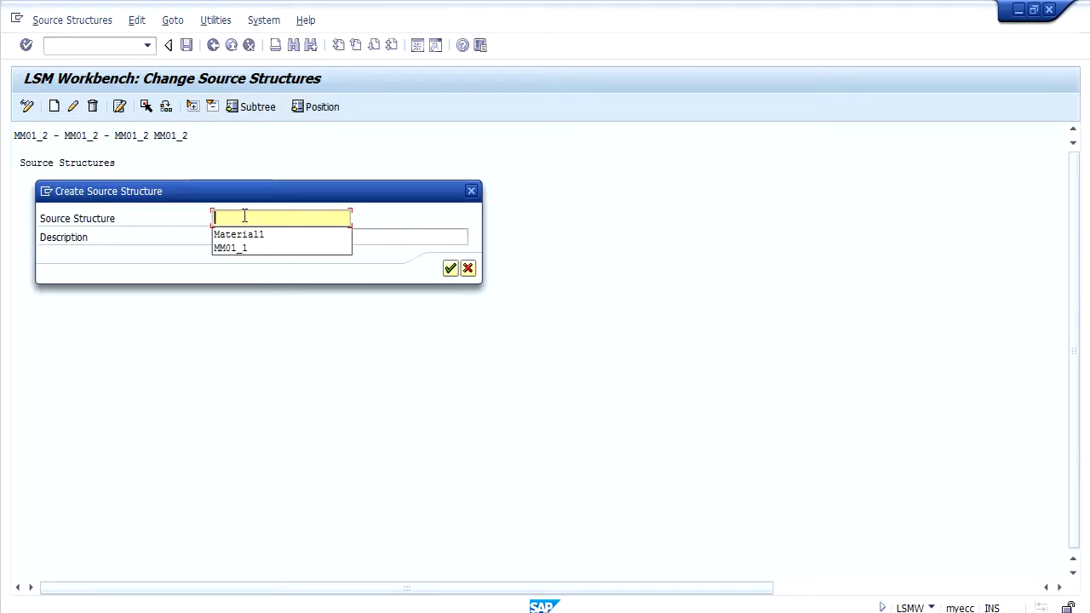
left_click(243, 235)
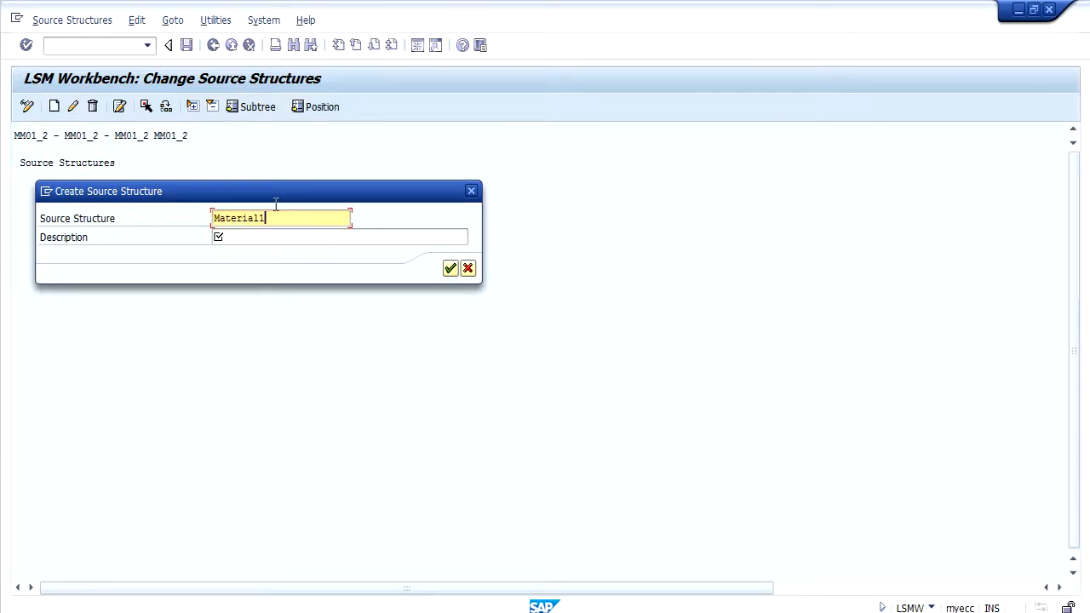
key("BackSpace")
type("2")
left_click(242, 235)
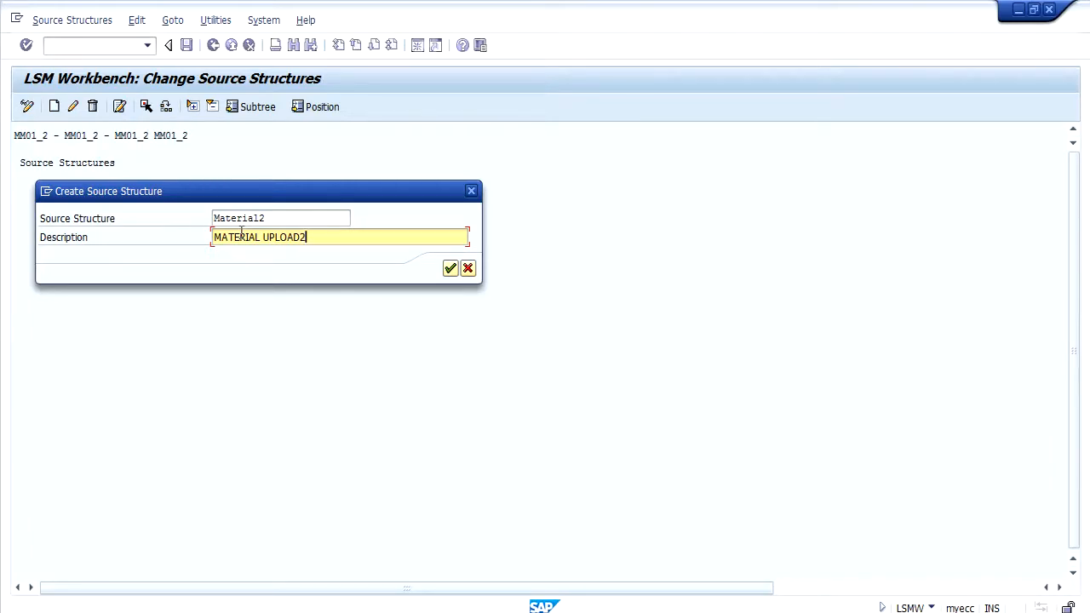
key("Return")
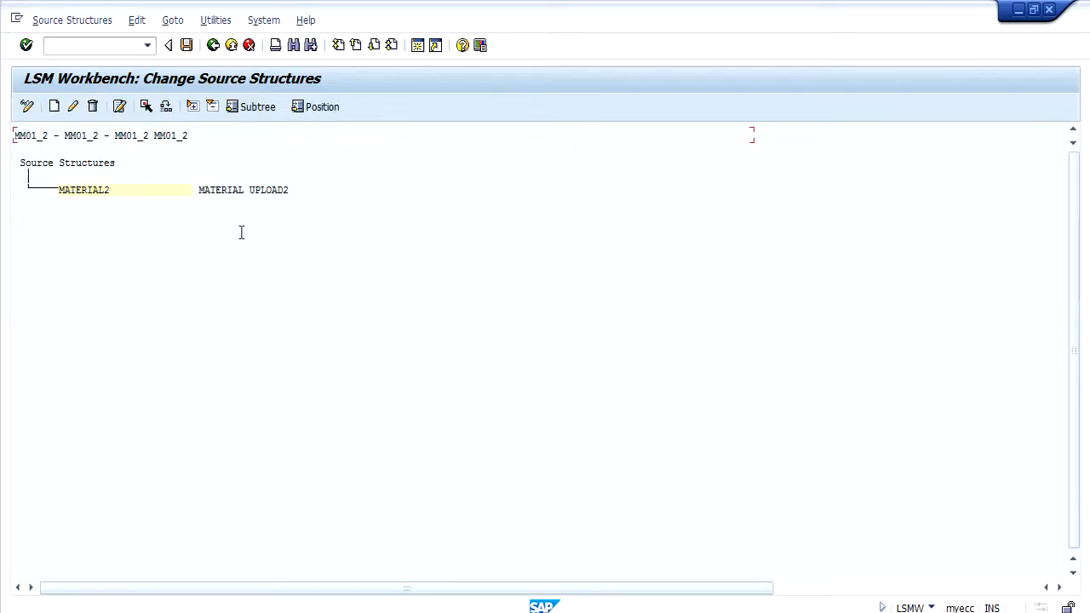
- Save the source structure and open the source field table of MATERIAL2 through Maintain Source Fields in change mode
left_click(187, 45)
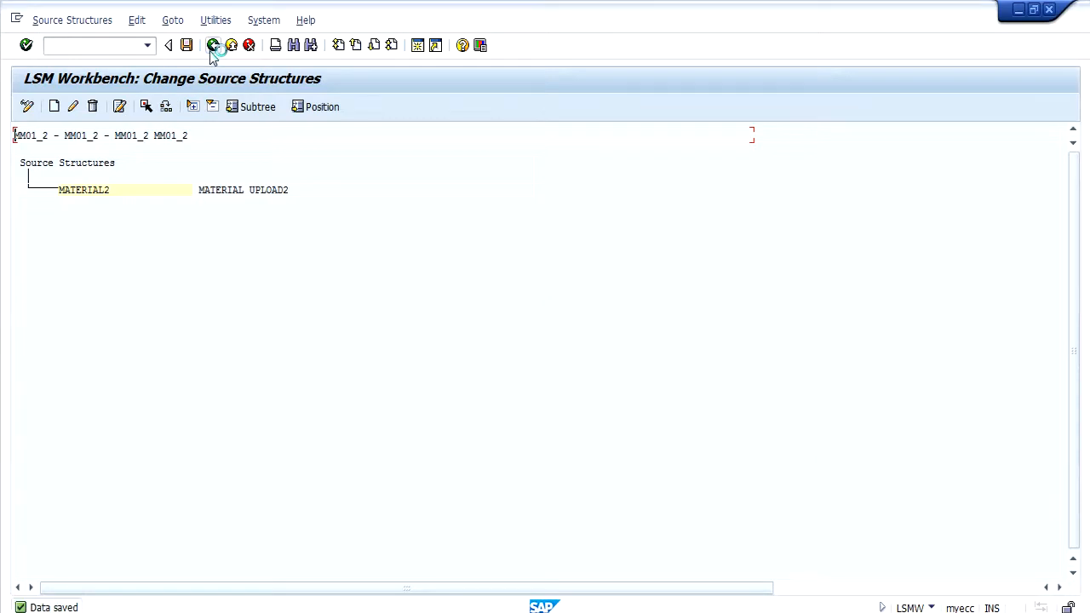
left_click(213, 45)
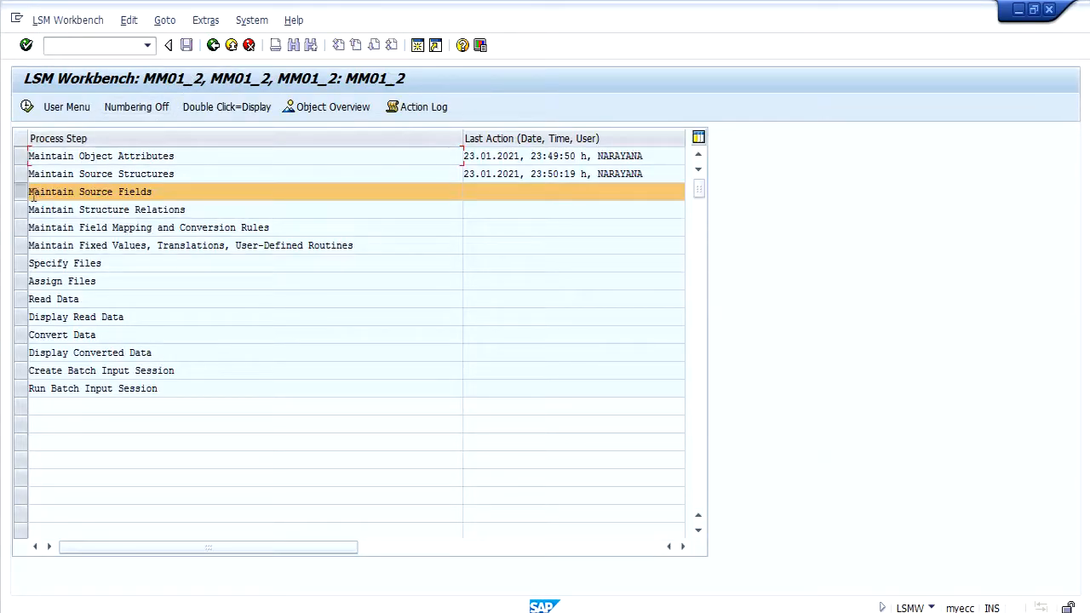
left_click(27, 109)
left_click(27, 109)
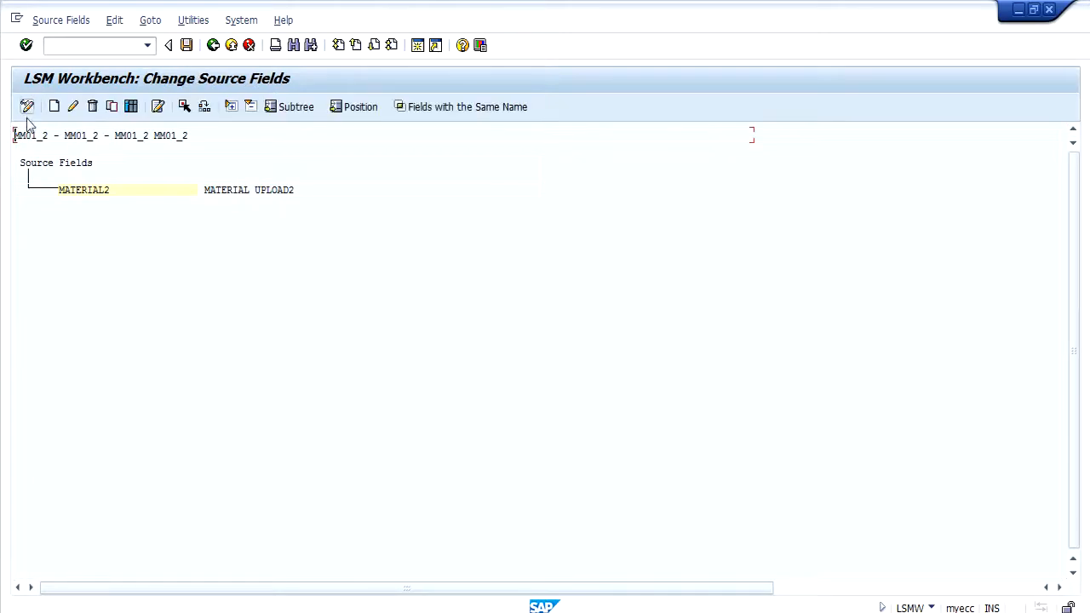
left_click(75, 190)
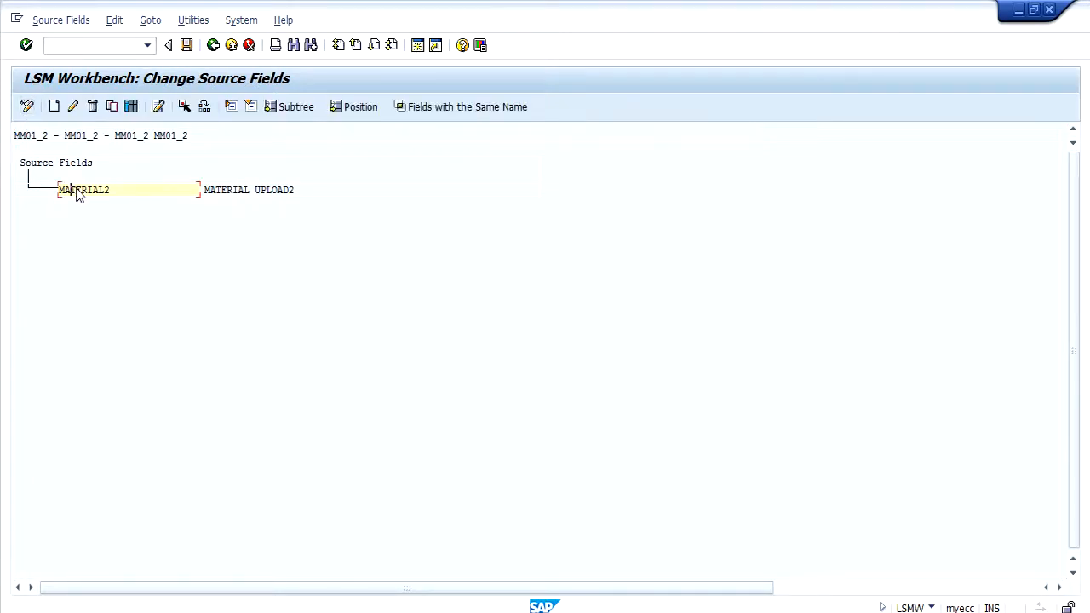
left_click(132, 107)
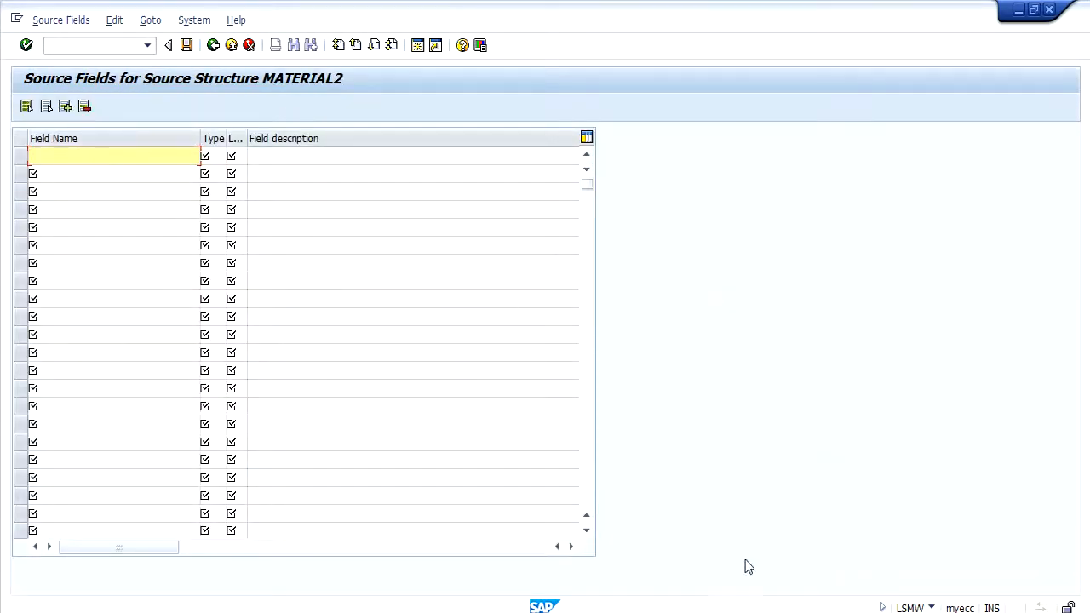
- Copy the field definitions A2:D17 from Sheet3 of Excel workbook LSMW_1 into the MATERIAL2 source field table in SAP
key("alt+Tab")
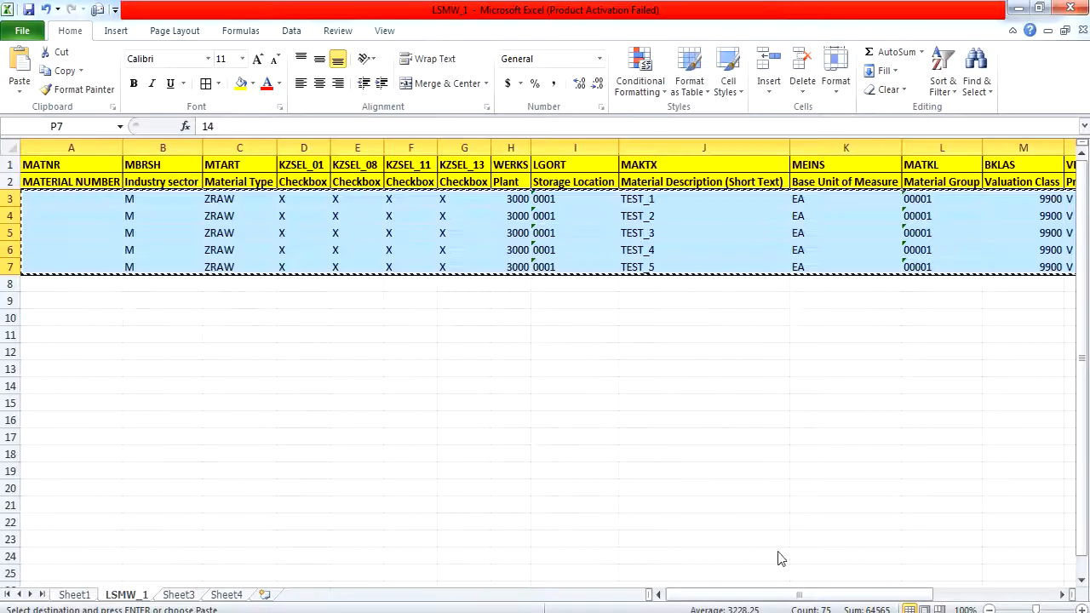
left_click(181, 595)
left_click_drag(49, 181, 172, 435)
key("ctrl+c")
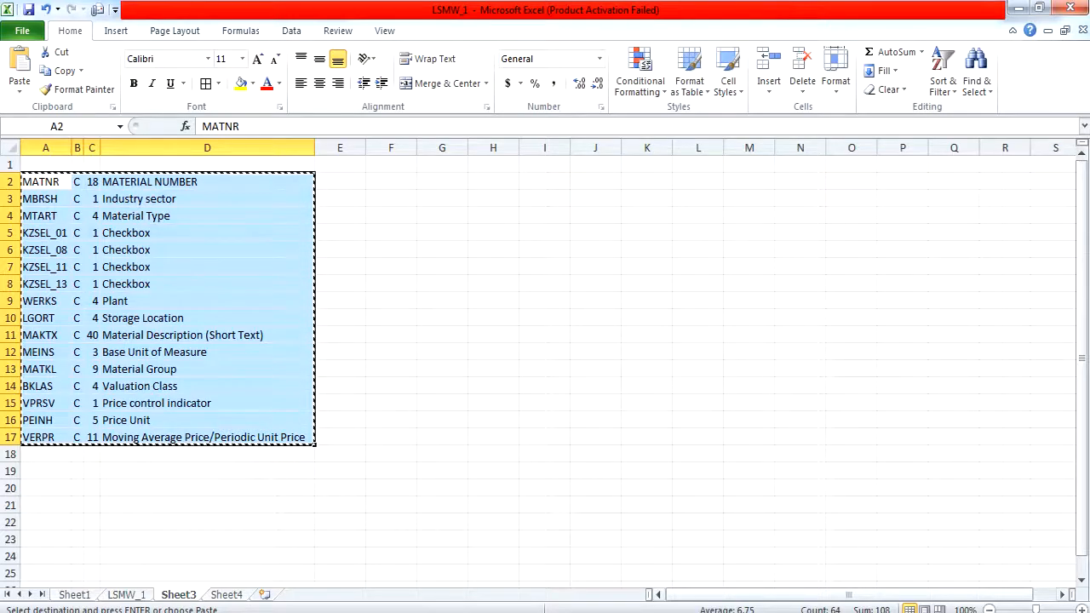
left_click(815, 612)
left_click(71, 156)
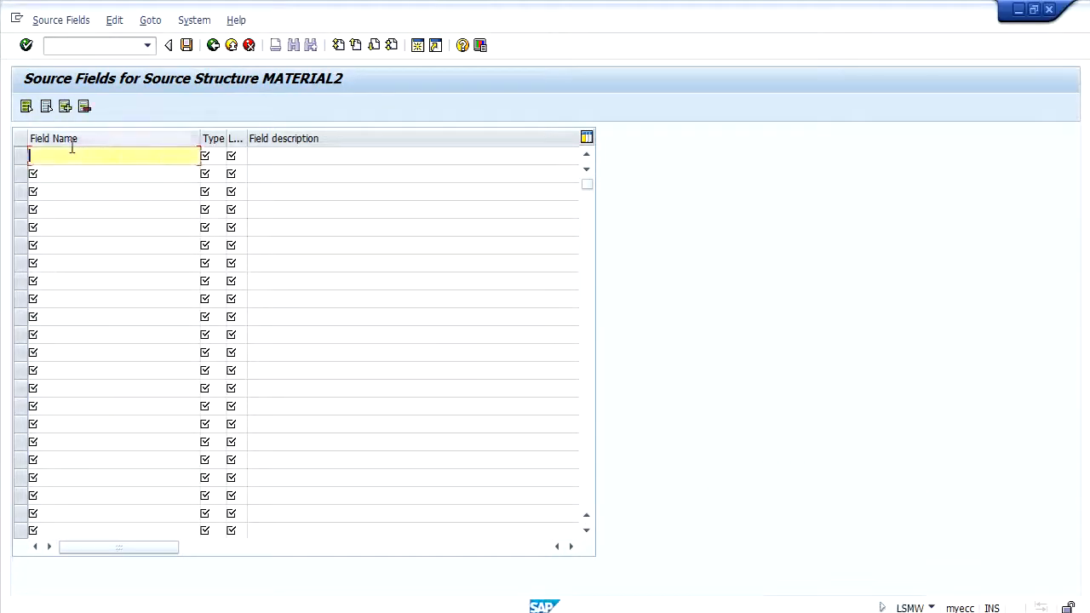
key("ctrl+v")
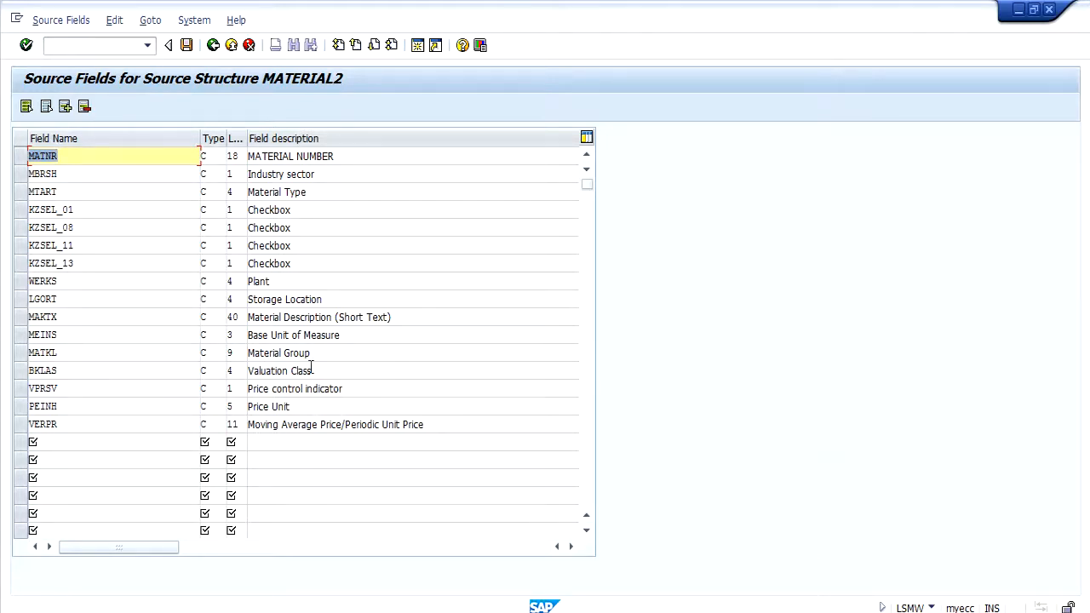
- Check the field types and lengths of table MBEW in its open Dictionary session and return to the MATERIAL2 source fields
left_click(312, 612)
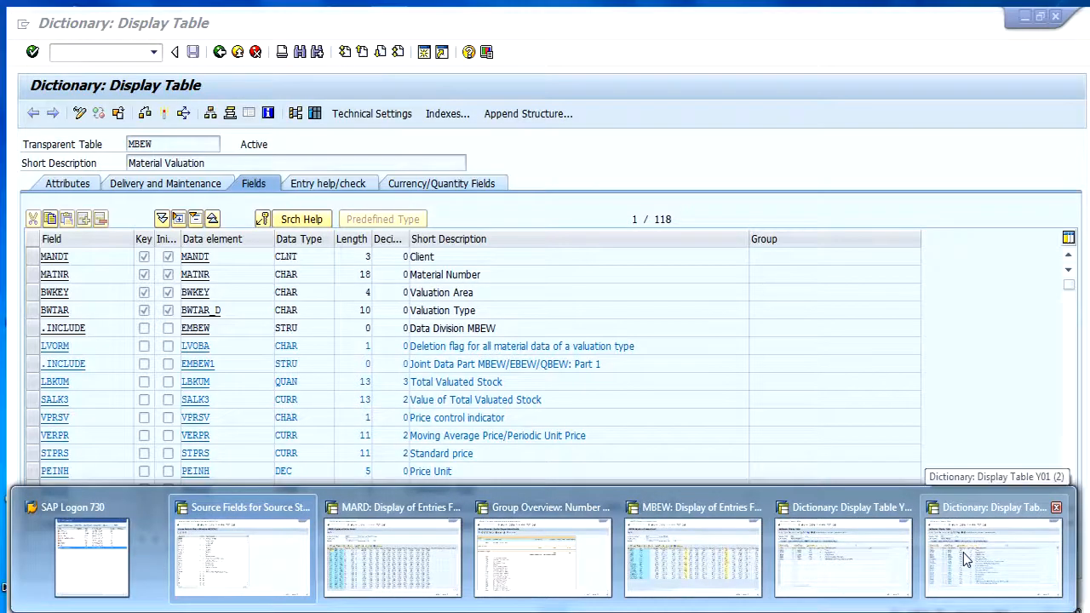
left_click(962, 554)
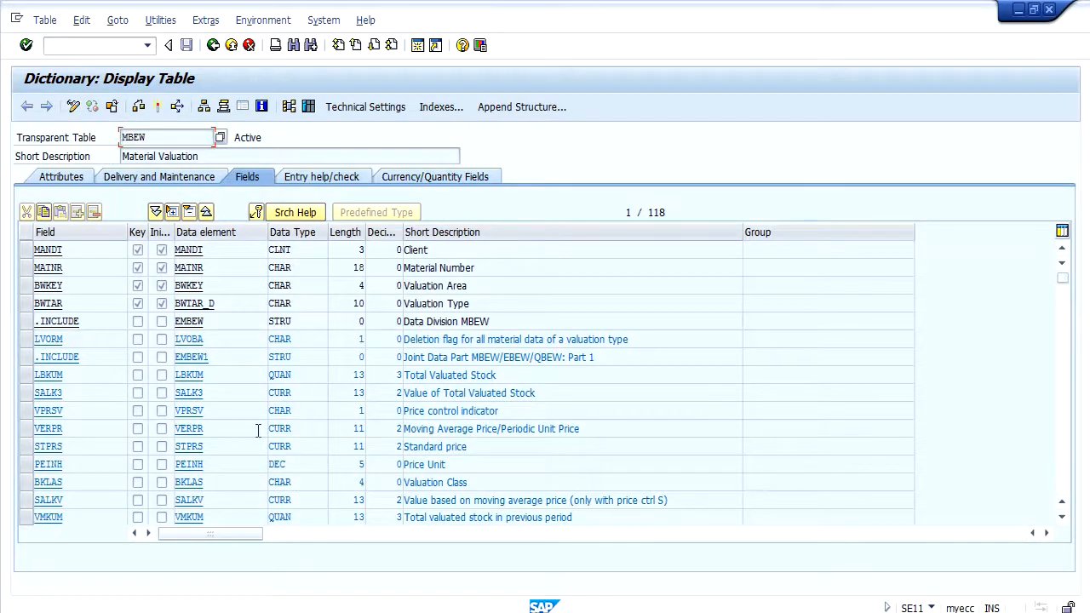
left_click(241, 580)
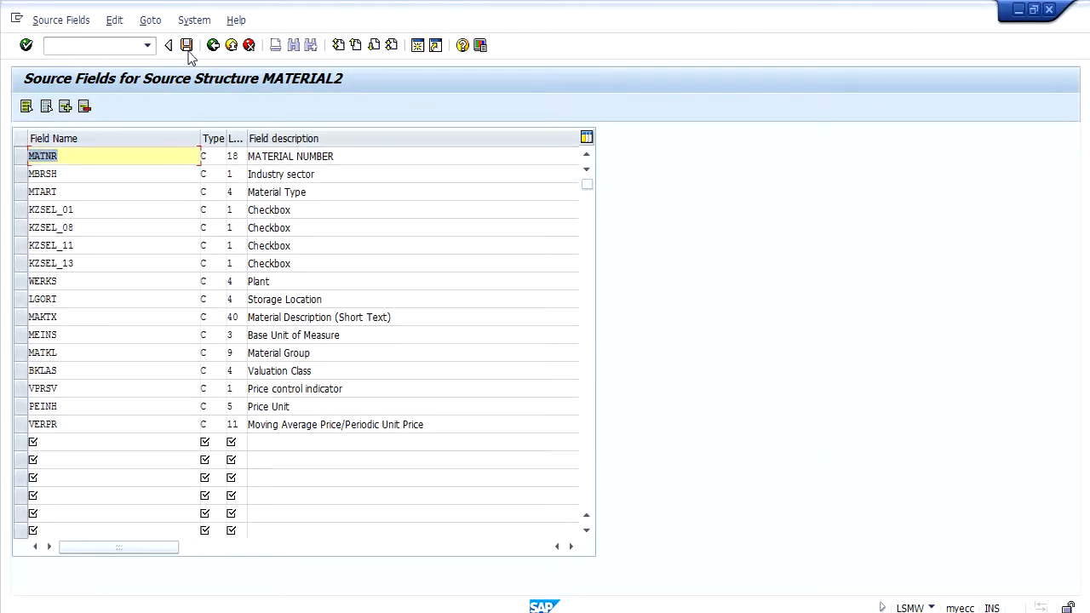
- Leave the source field table, save the MATERIAL2 source fields and return to the process step list
left_click(213, 45)
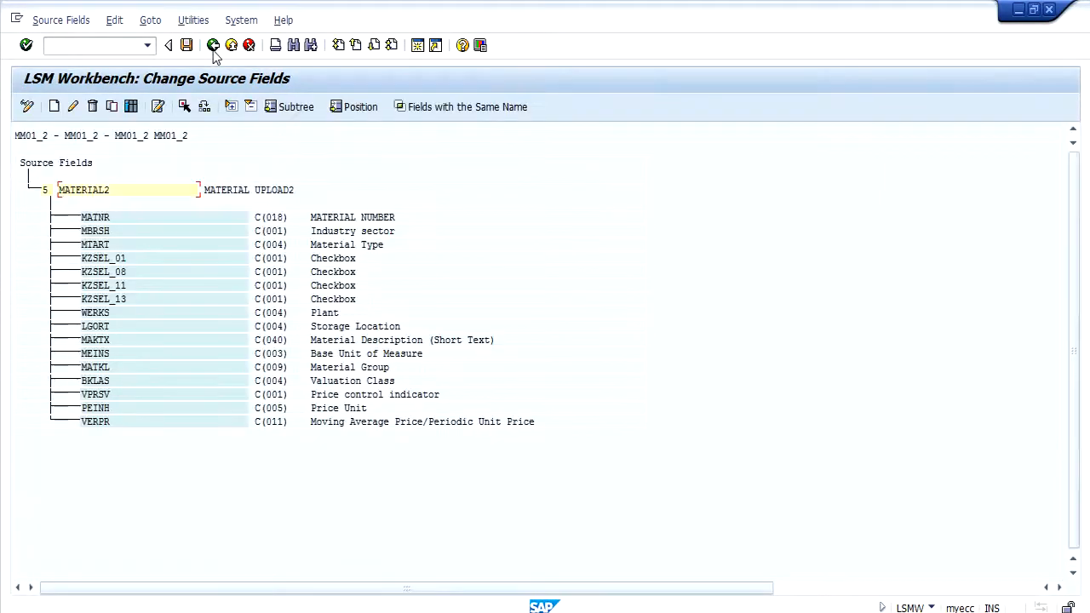
left_click(186, 45)
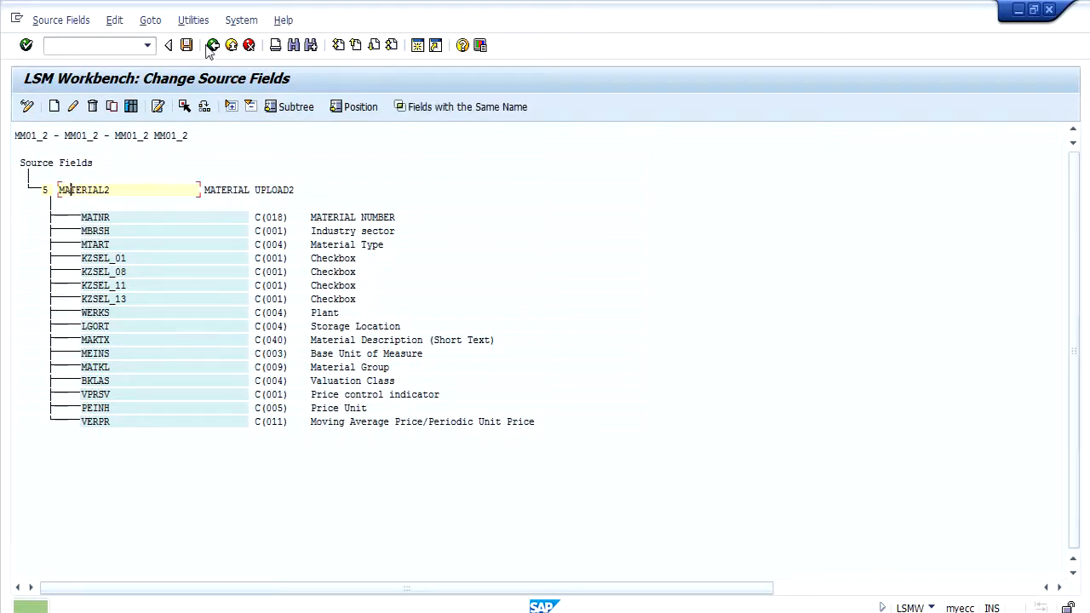
left_click(213, 45)
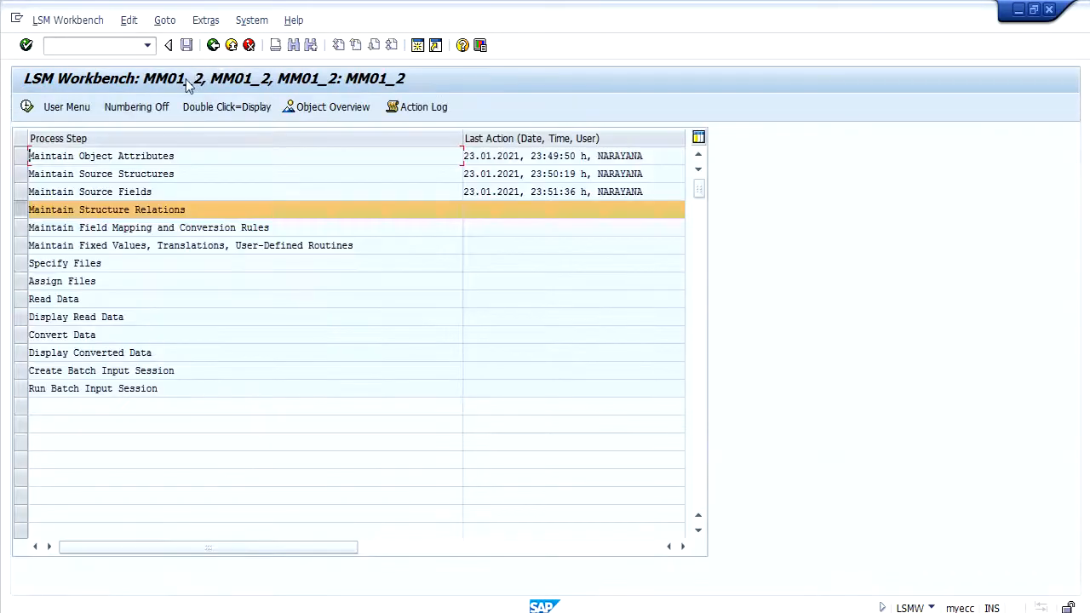
- Try to create a relationship for target structure MM01_2 in Maintain Structure Relations, save and return to the process step list
left_click(28, 109)
left_click(28, 109)
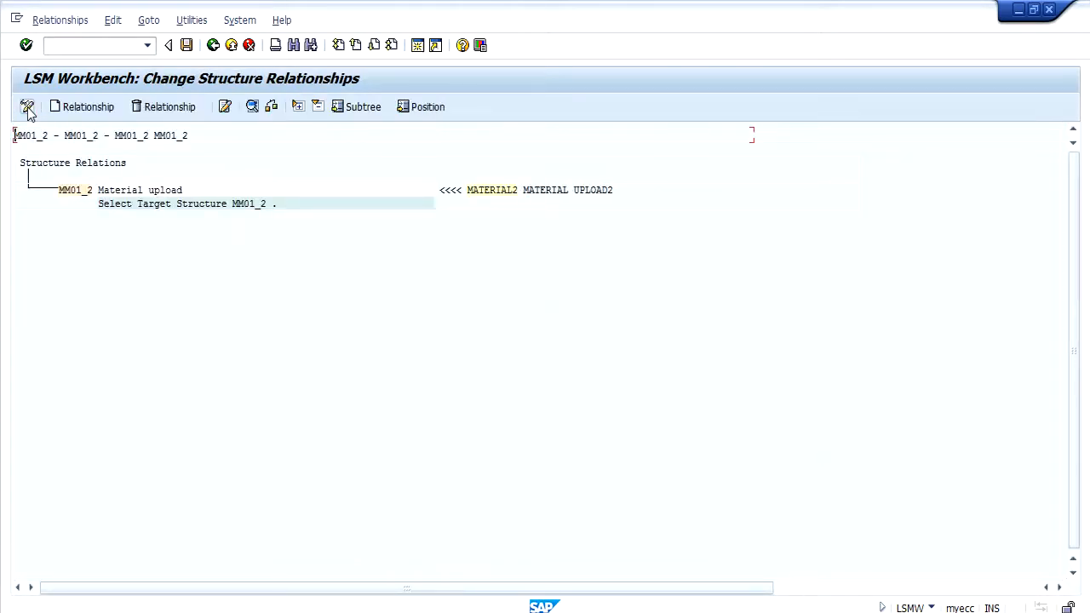
left_click(81, 107)
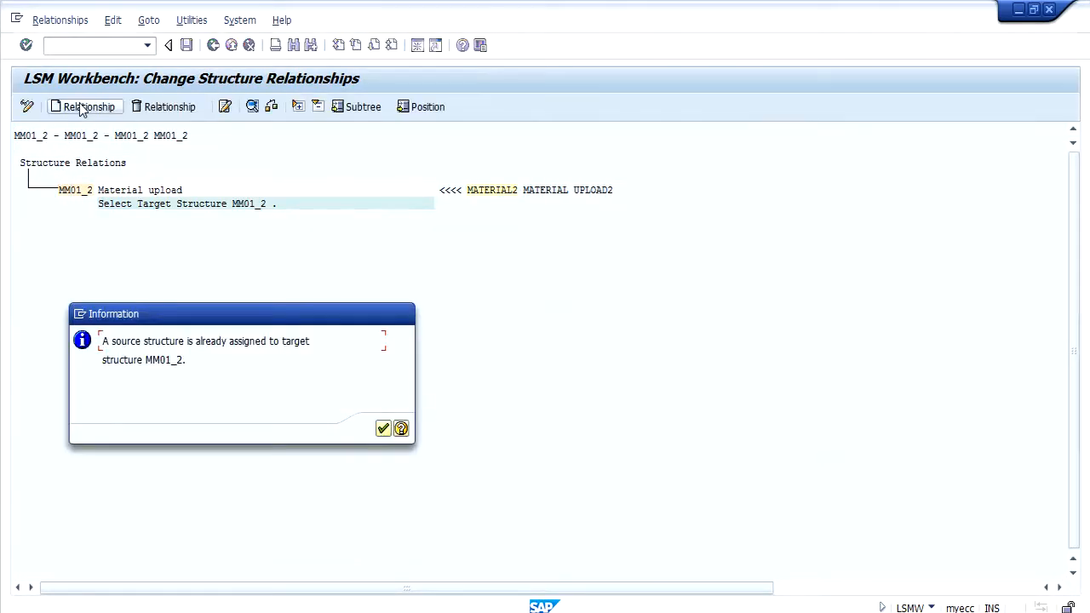
left_click(383, 429)
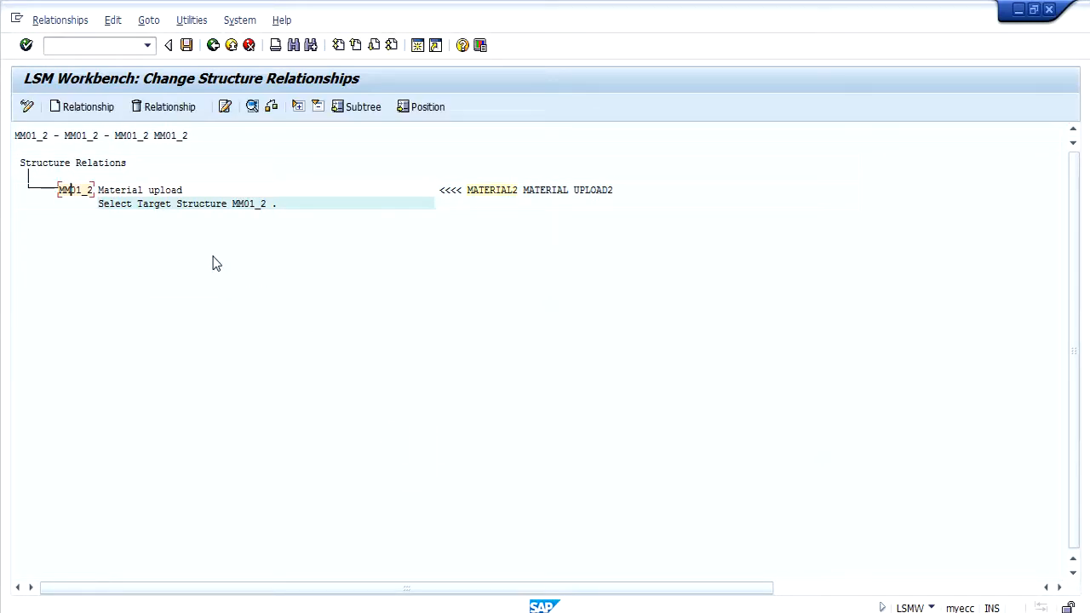
left_click(193, 47)
left_click(213, 47)
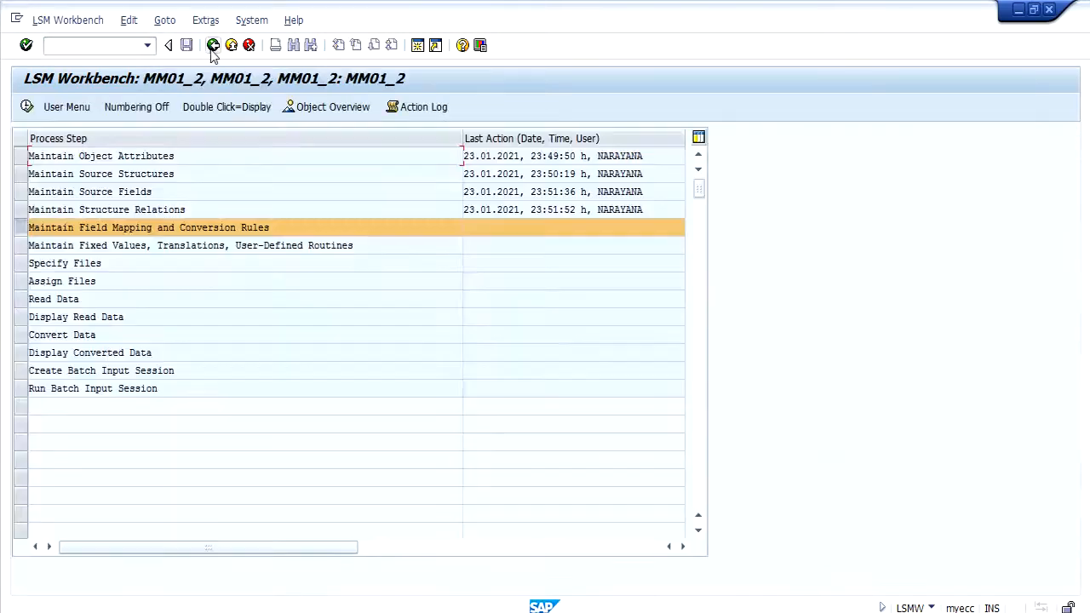
- Open Maintain Field Mapping and Conversion Rules in change mode and start Auto-Field Mapping for same-name fields, rule Transfer (MOVE), with confirmation
left_click(27, 106)
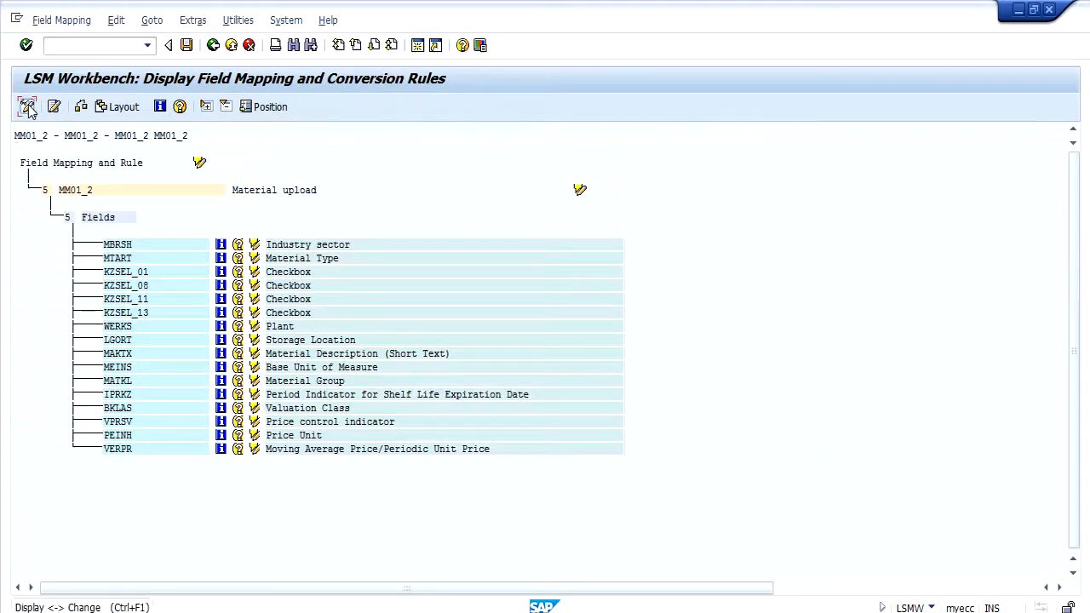
left_click(27, 109)
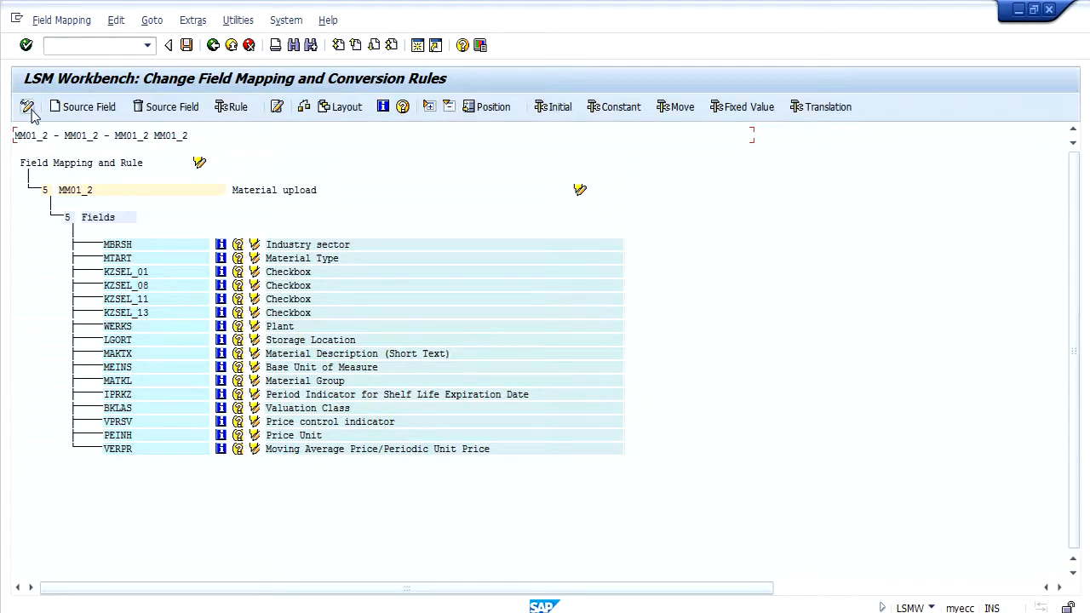
left_click(195, 21)
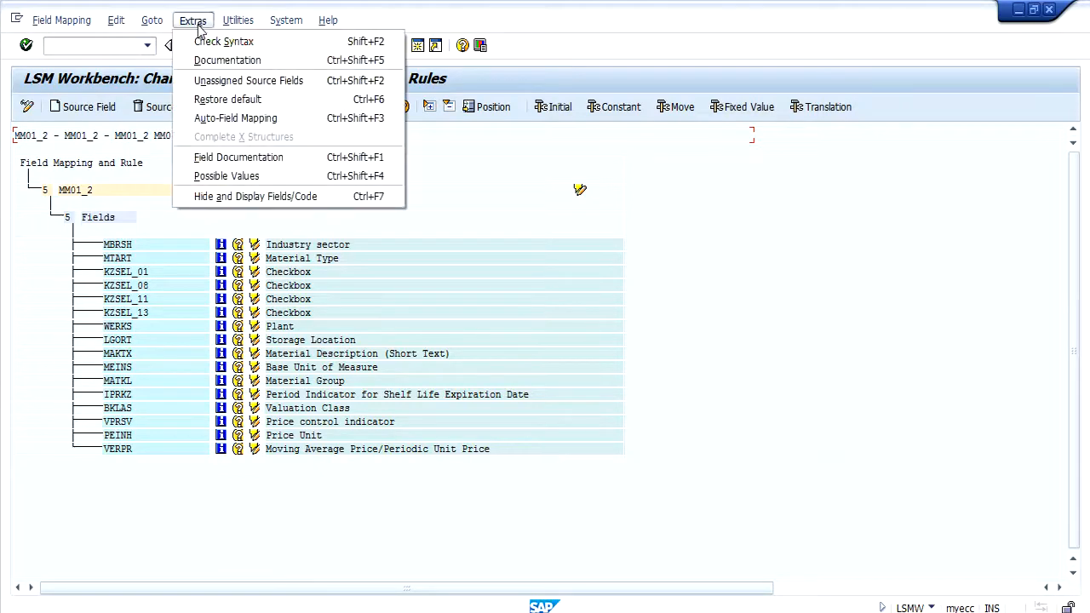
left_click(226, 120)
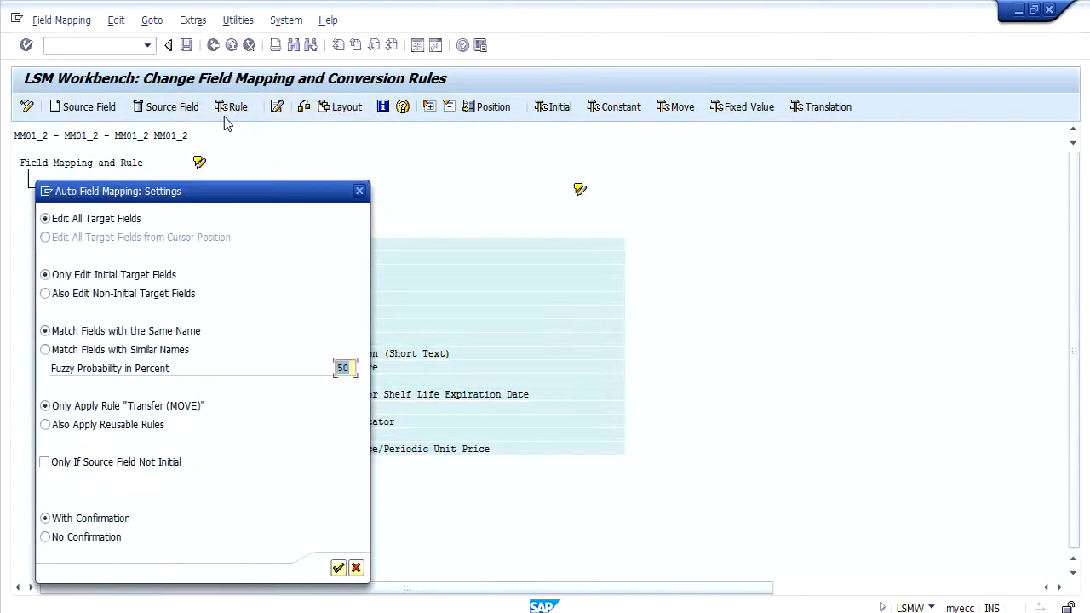
left_click(338, 569)
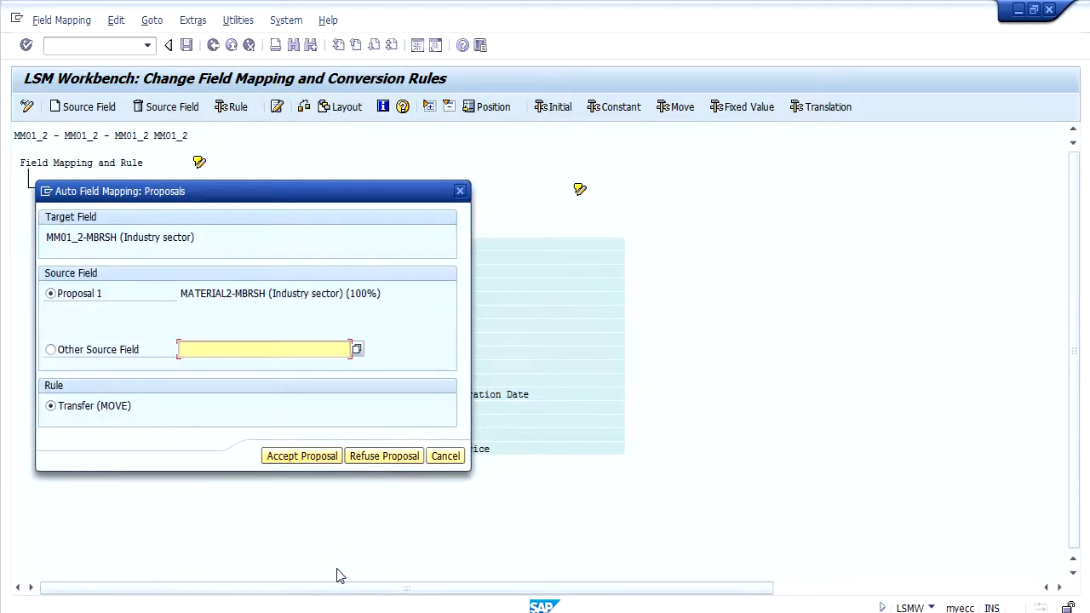
- Accept every proposed MATERIAL2 source field for the MM01_2 target fields, from MBRSH through VERPR, and finish the auto field mapping
left_click_drag(284, 196, 730, 110)
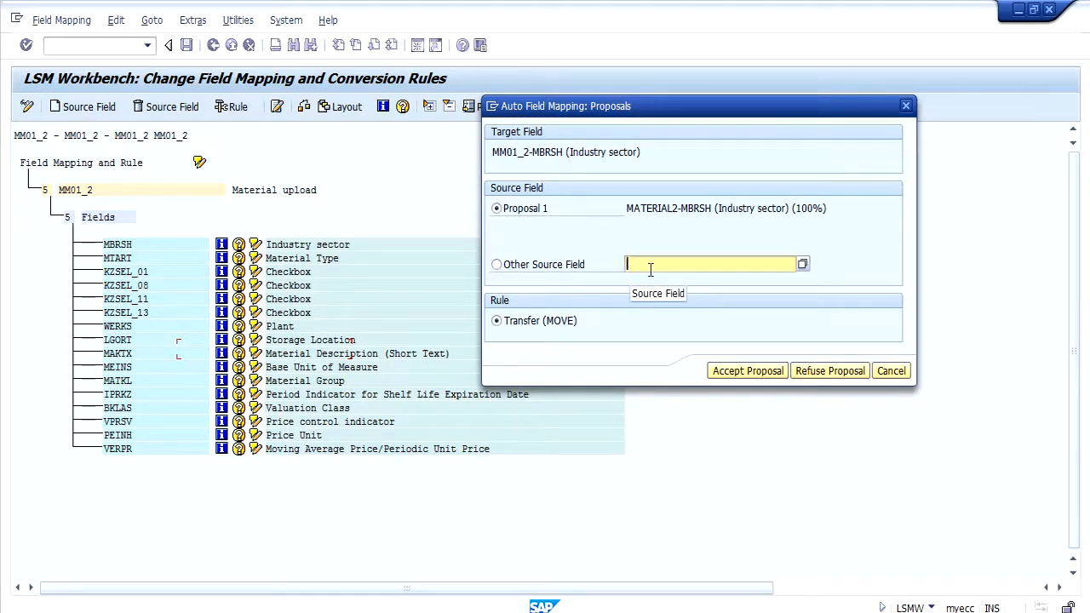
left_click(737, 371)
left_click(737, 372)
left_click(738, 372)
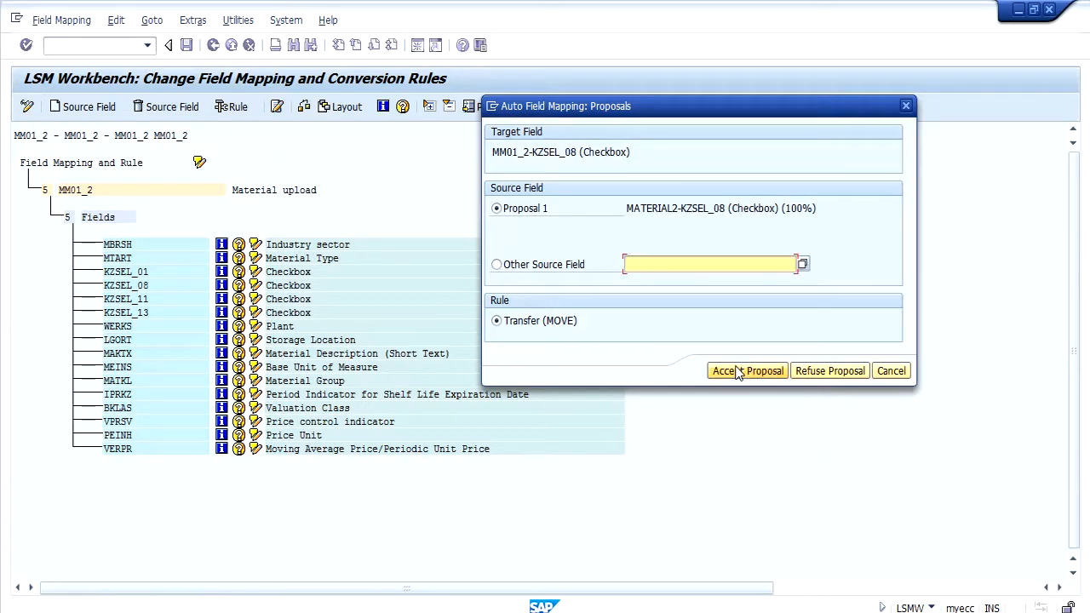
left_click(738, 371)
left_click(738, 372)
left_click(738, 372)
left_click(737, 372)
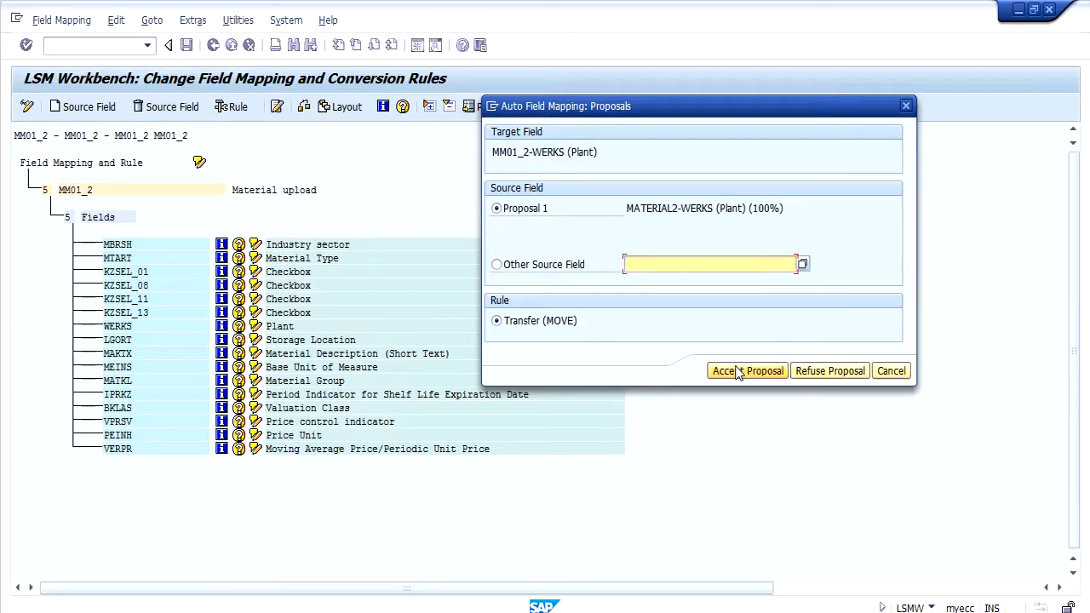
left_click(737, 371)
left_click(738, 372)
left_click(738, 372)
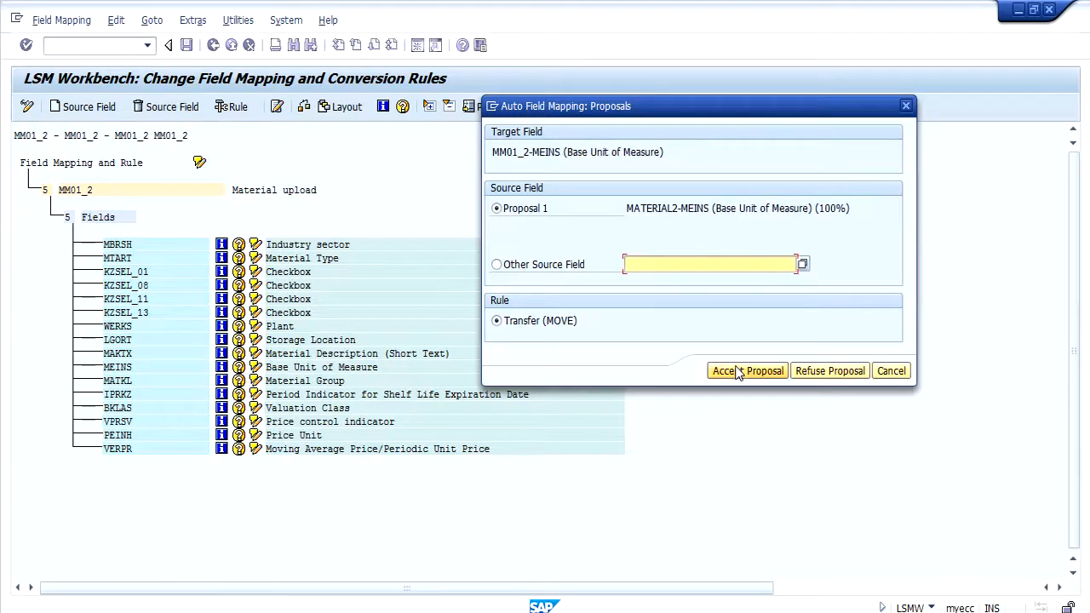
left_click(738, 372)
left_click(737, 371)
left_click(737, 371)
left_click(738, 372)
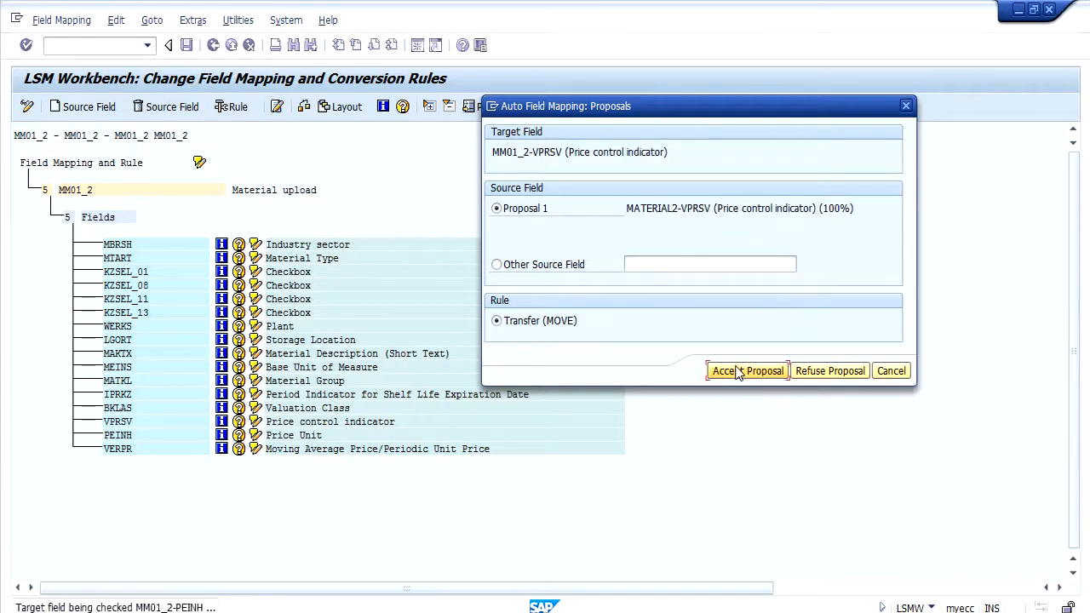
left_click(738, 371)
left_click(738, 372)
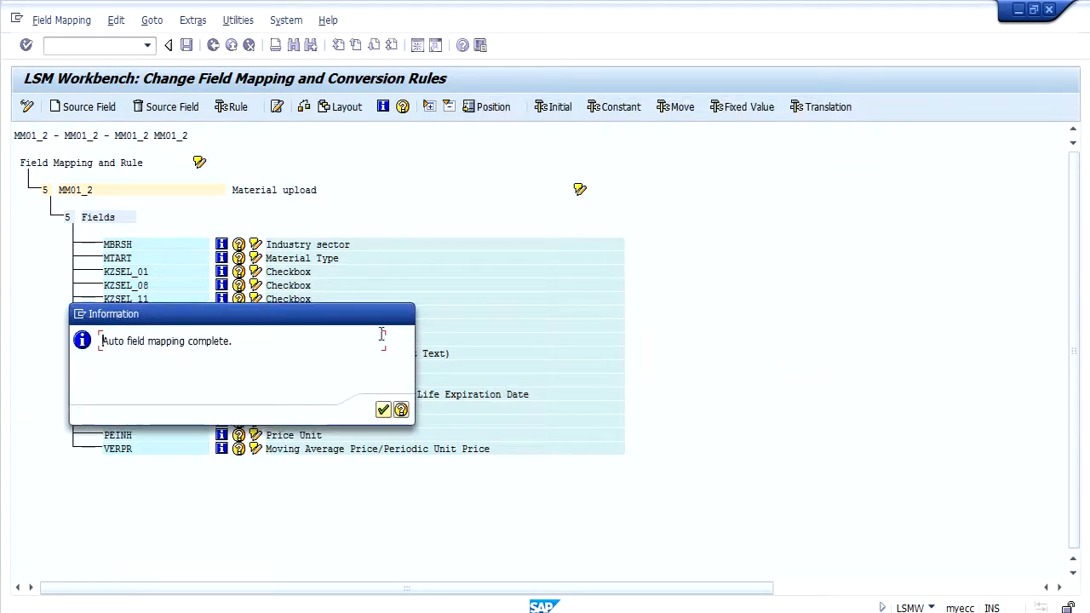
left_click(380, 411)
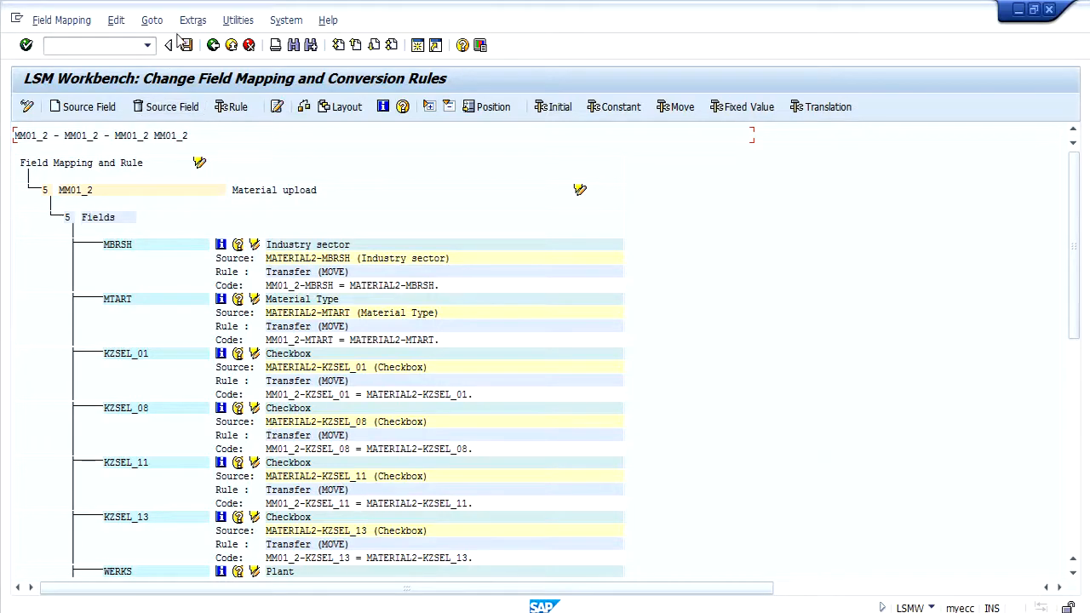
- Save the field mapping, return to the process step list and select Maintain Fixed Values, Translations, User-Defined Routines
left_click(187, 45)
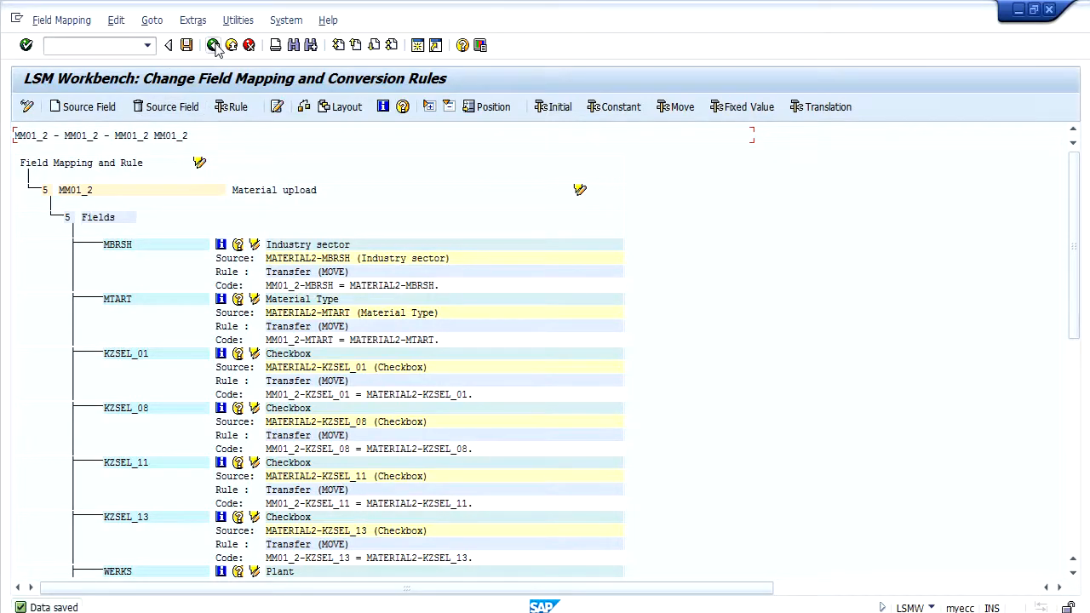
left_click(214, 45)
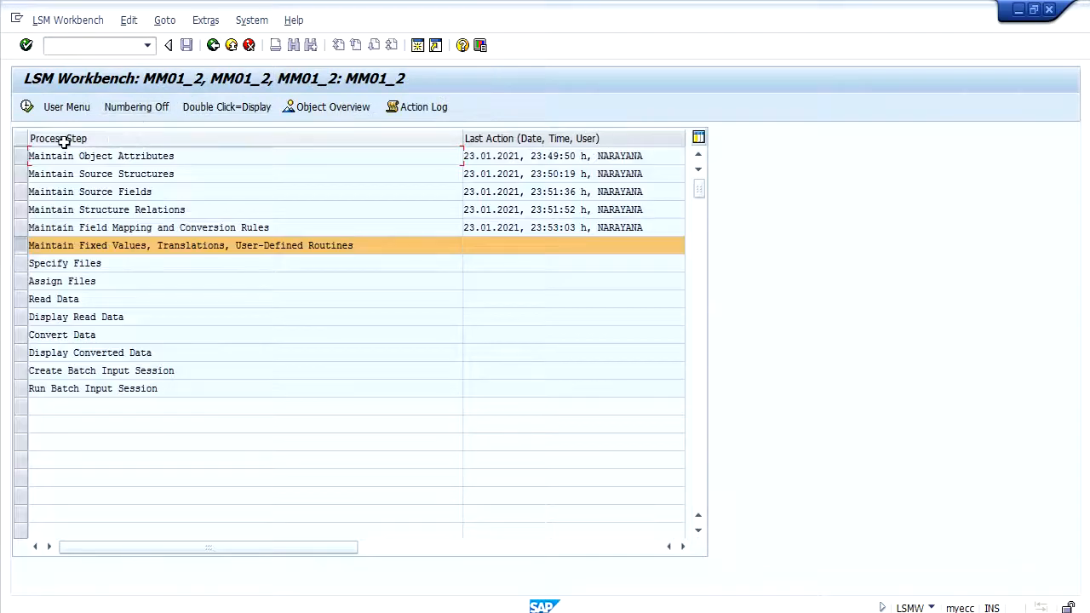
left_click(22, 265)
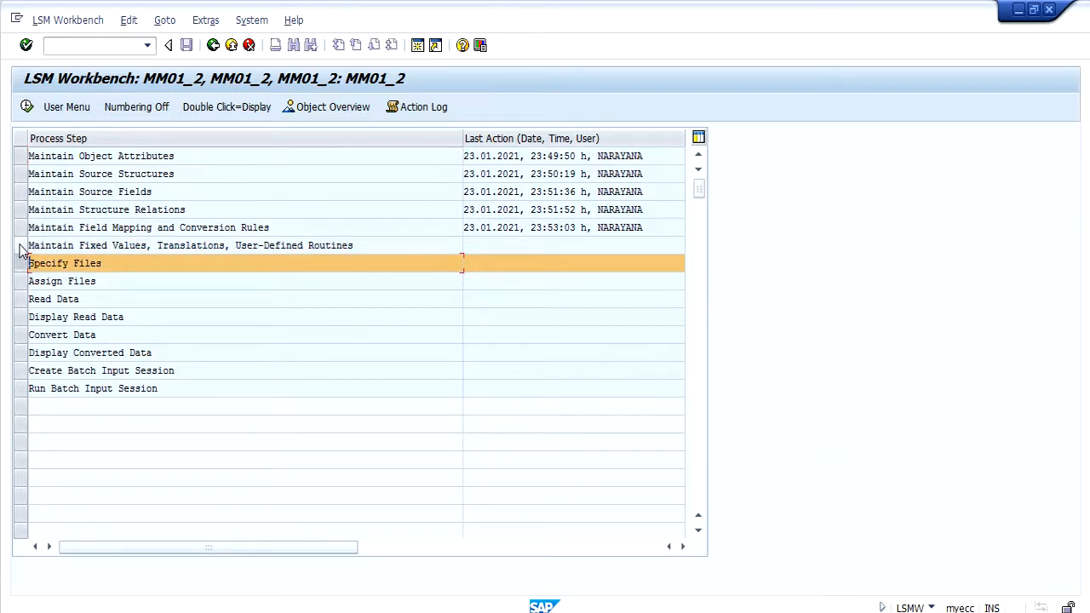
left_click(22, 248)
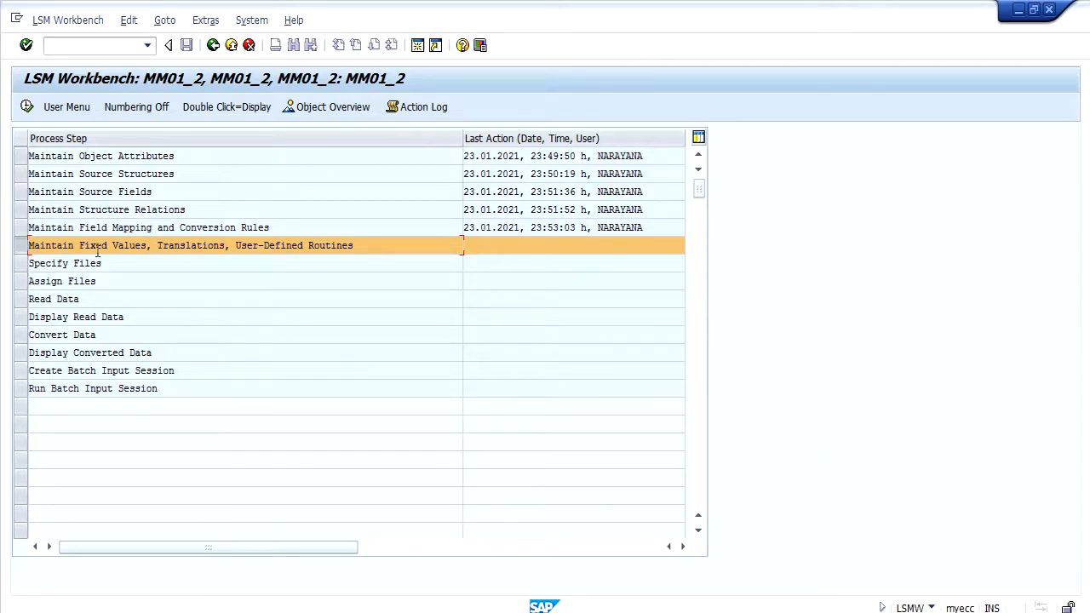
- Open the Specify Files process step and switch it to change mode
left_click(22, 264)
left_click(25, 109)
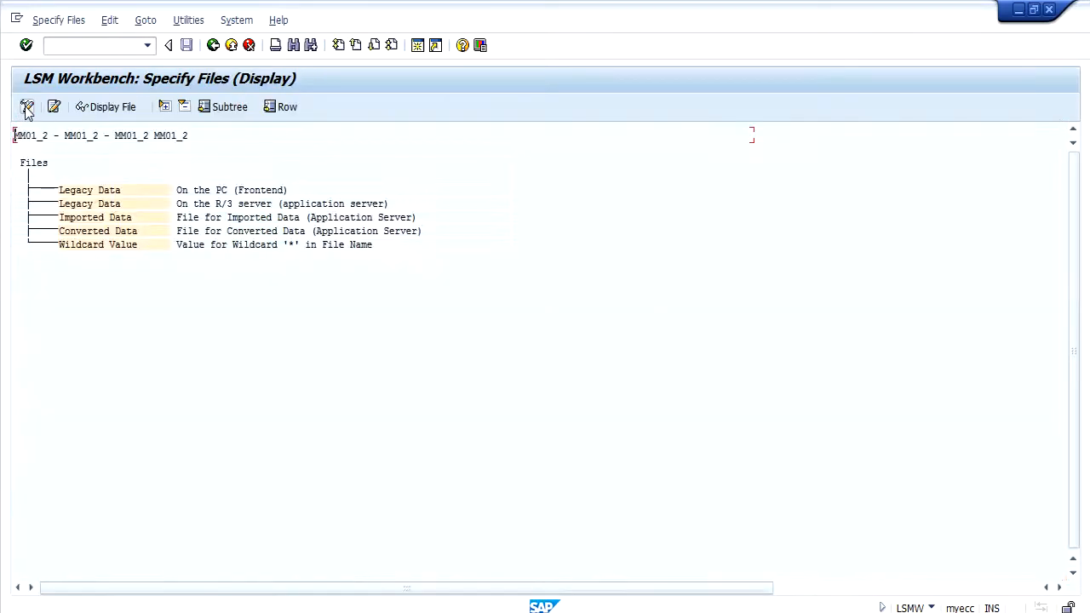
left_click(27, 108)
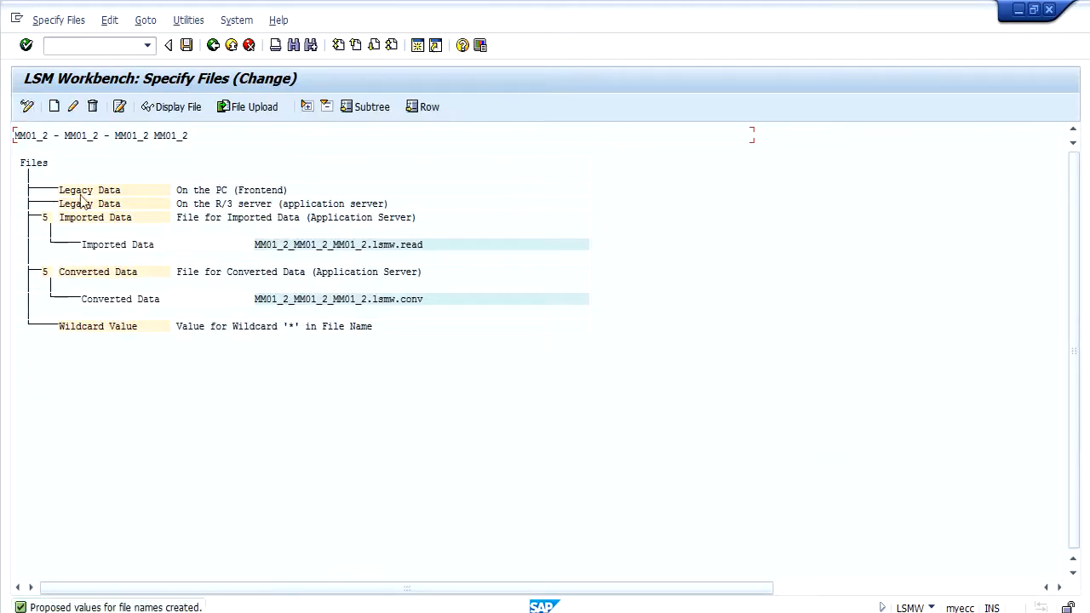
left_click(53, 107)
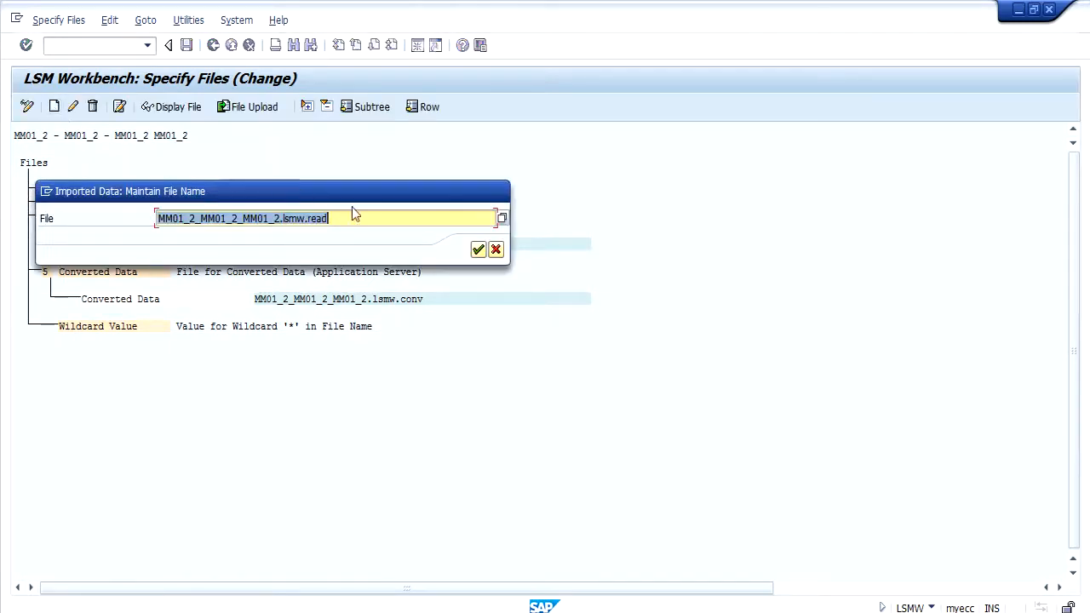
left_click(503, 220)
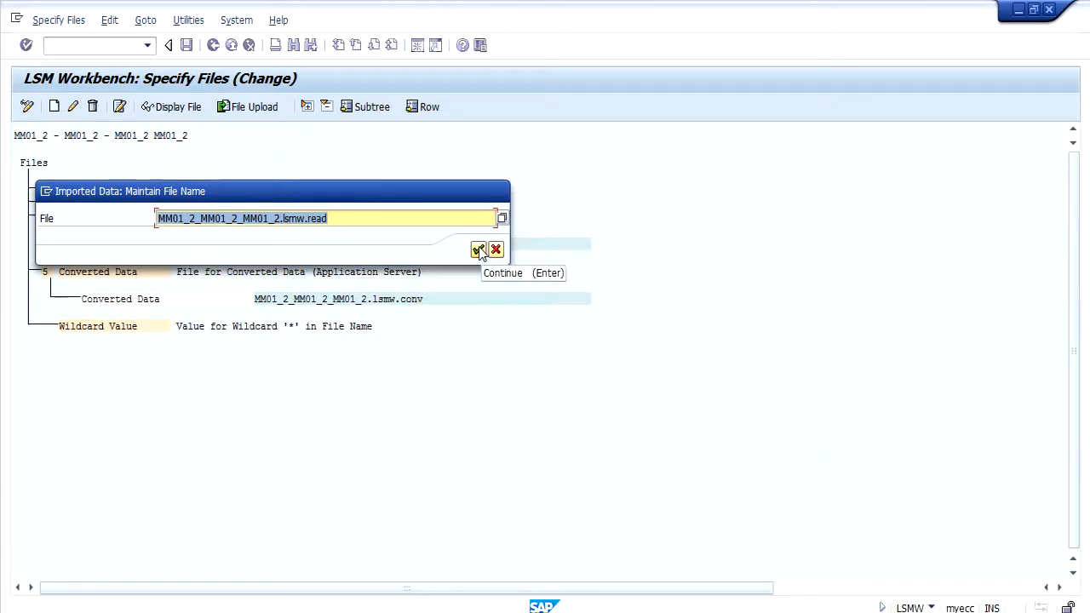
left_click(480, 251)
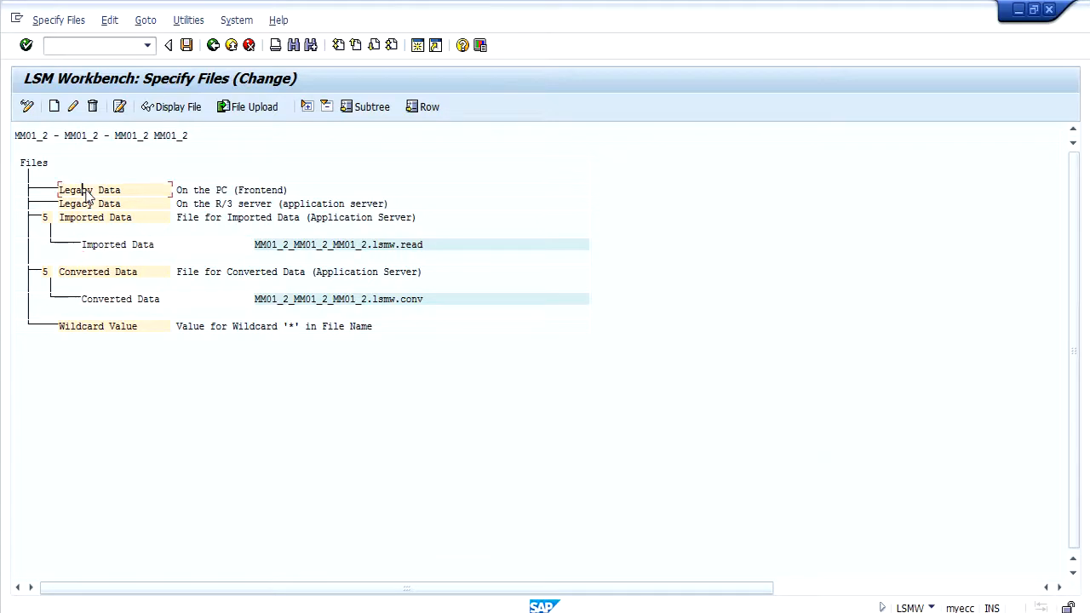
- Add a file entry for Legacy Data on the PC (Frontend) and browse the Desktop for text files beginning with L
left_click(54, 106)
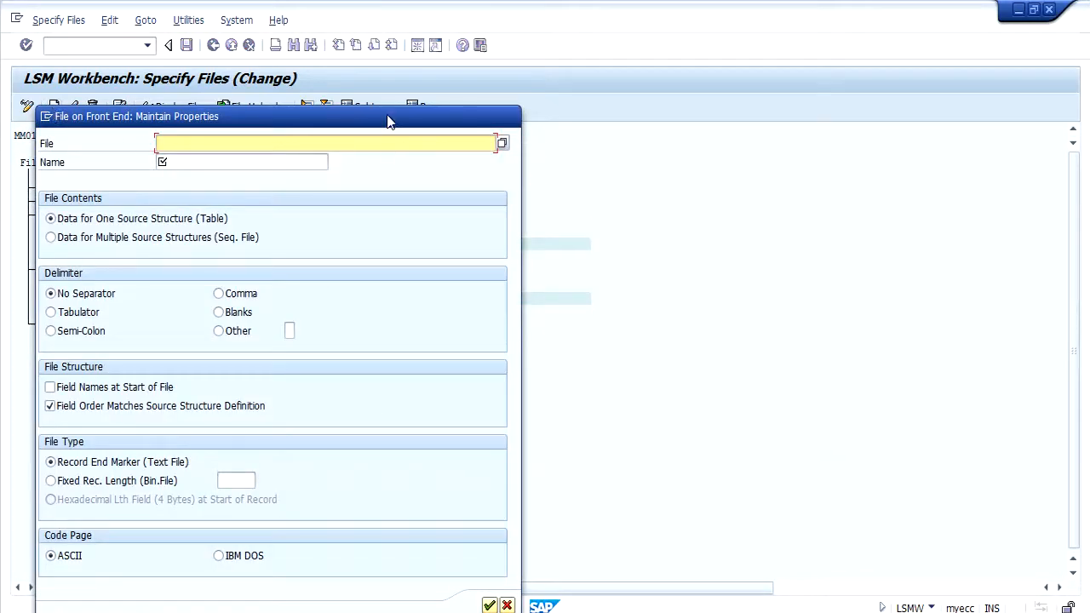
left_click_drag(386, 122, 705, 75)
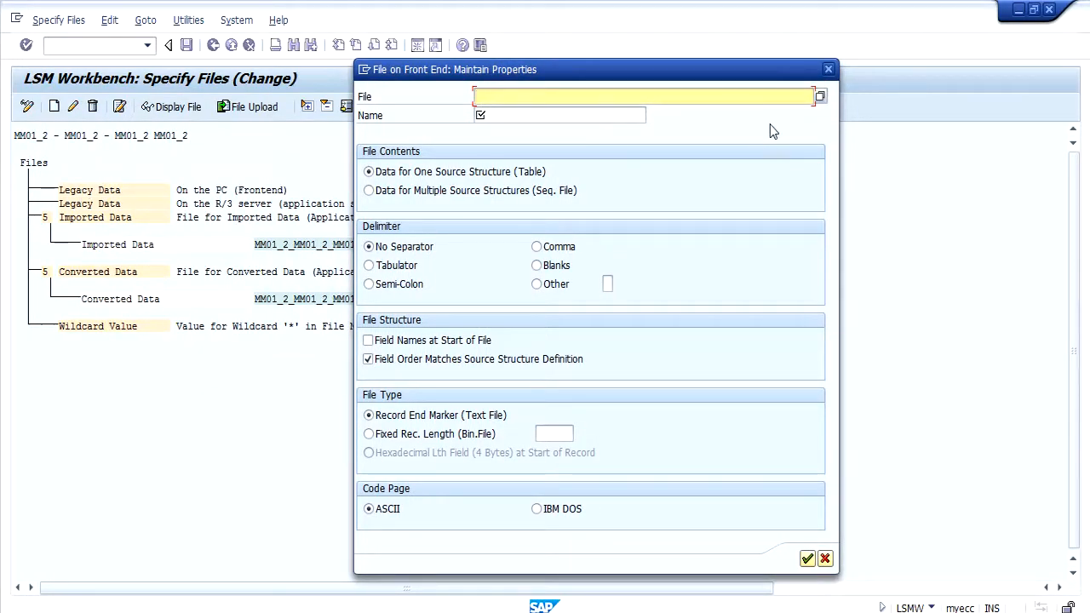
left_click(820, 96)
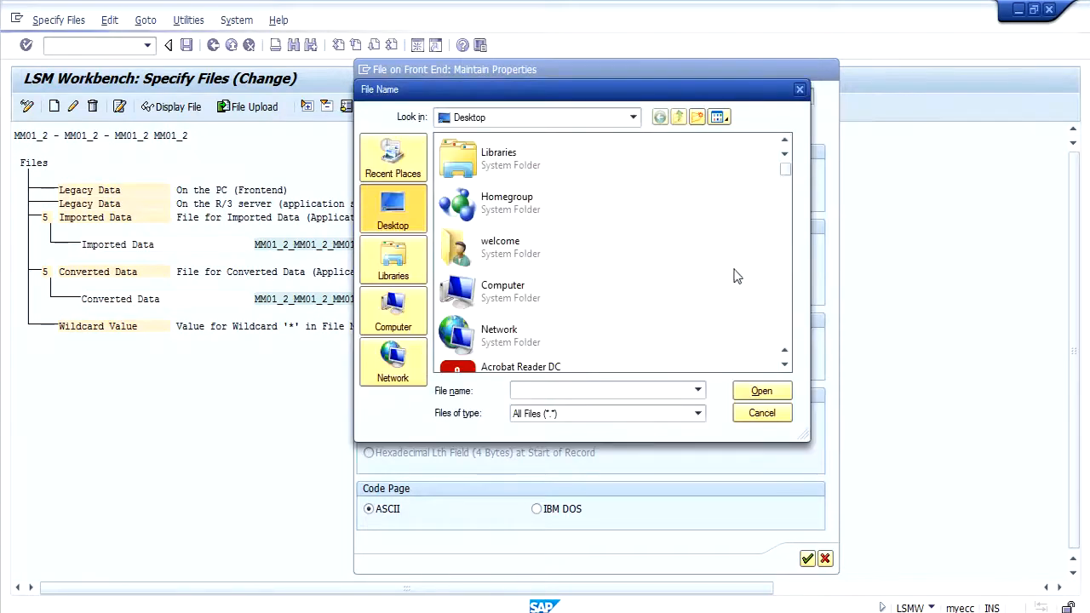
key("l")
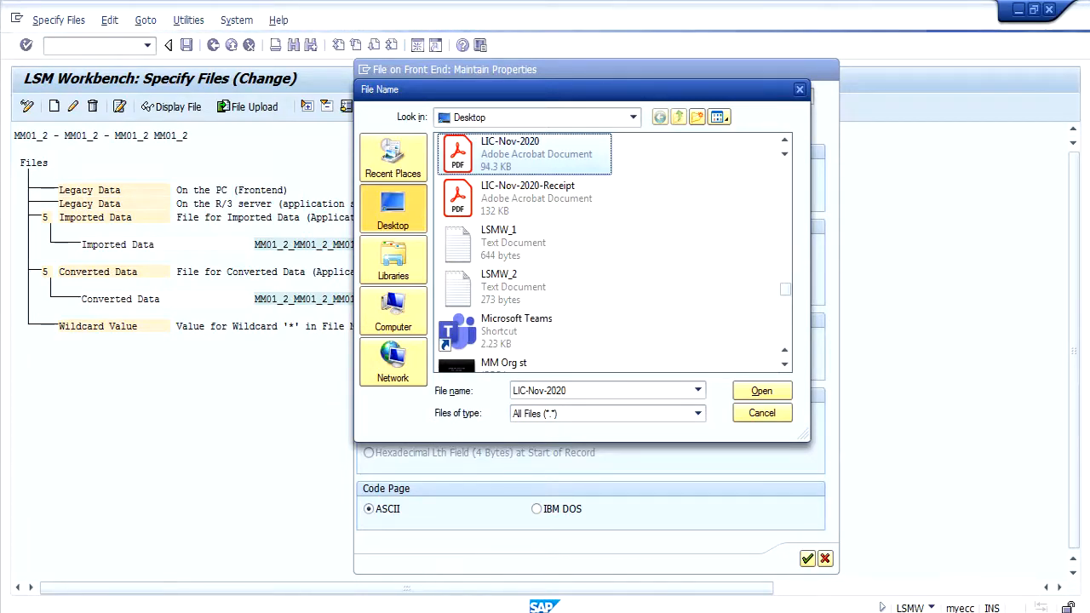
- Open LSMW_1 from the Desktop in Notepad to examine its header rows and material data, and close it
left_click(24, 612)
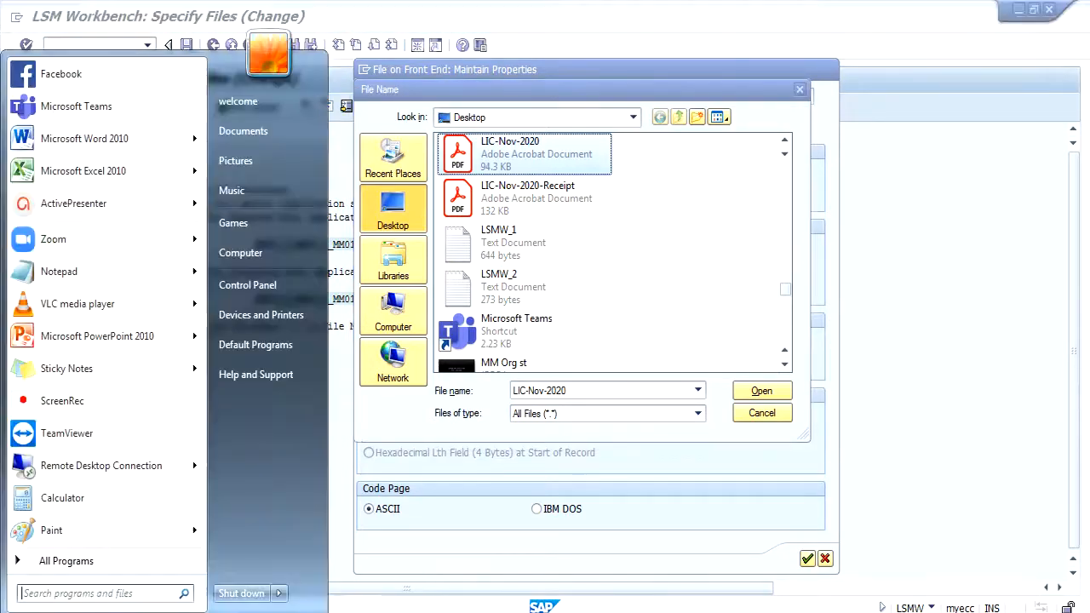
left_click(70, 273)
left_click(513, 112)
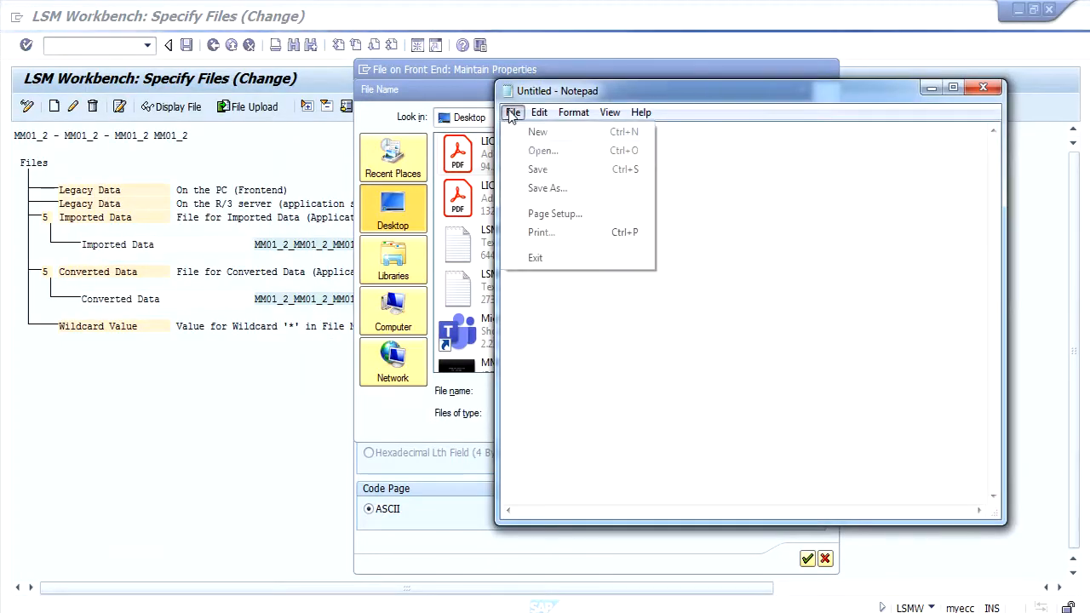
left_click(542, 159)
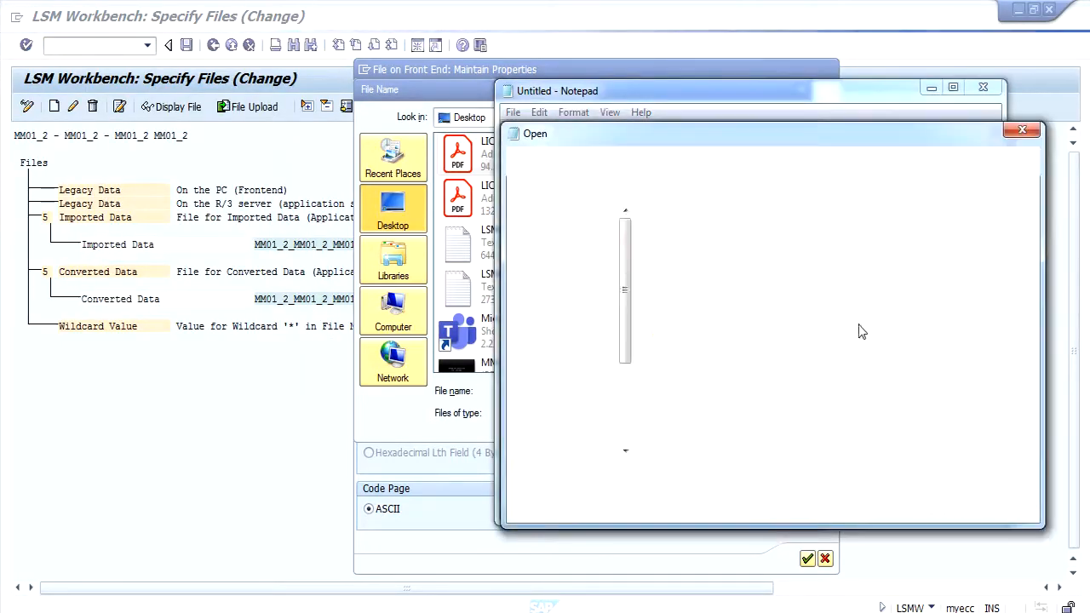
scroll(916, 360, "down", 5)
left_click(843, 363)
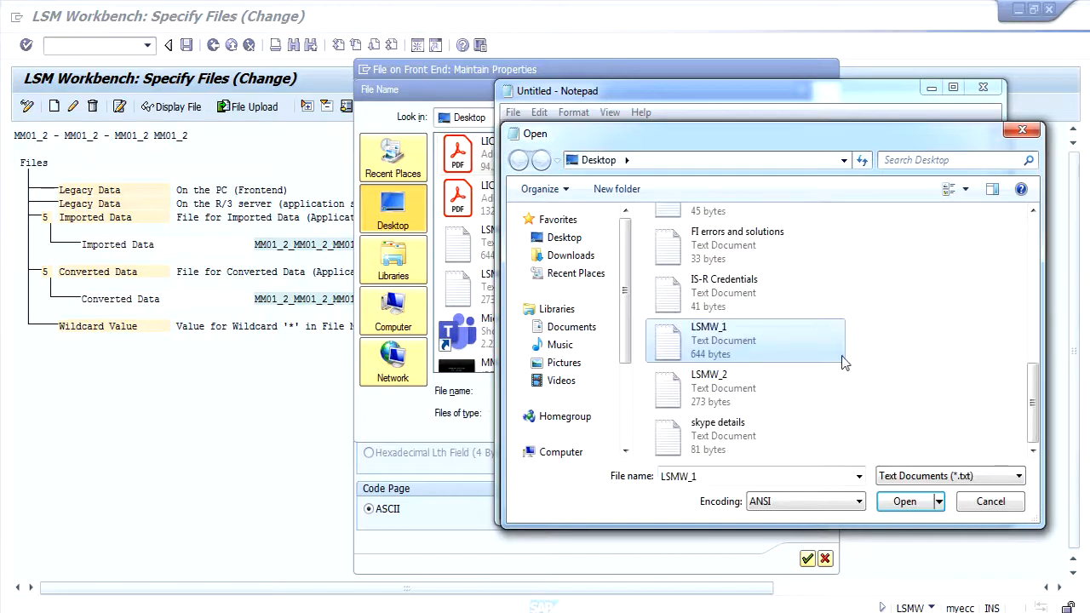
left_click(905, 502)
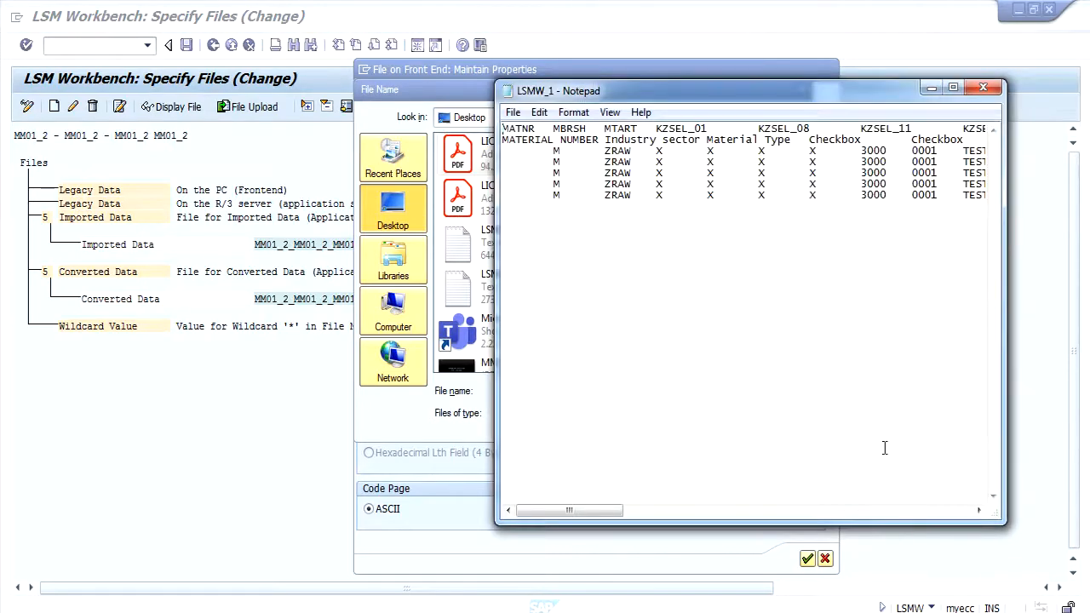
left_click(983, 87)
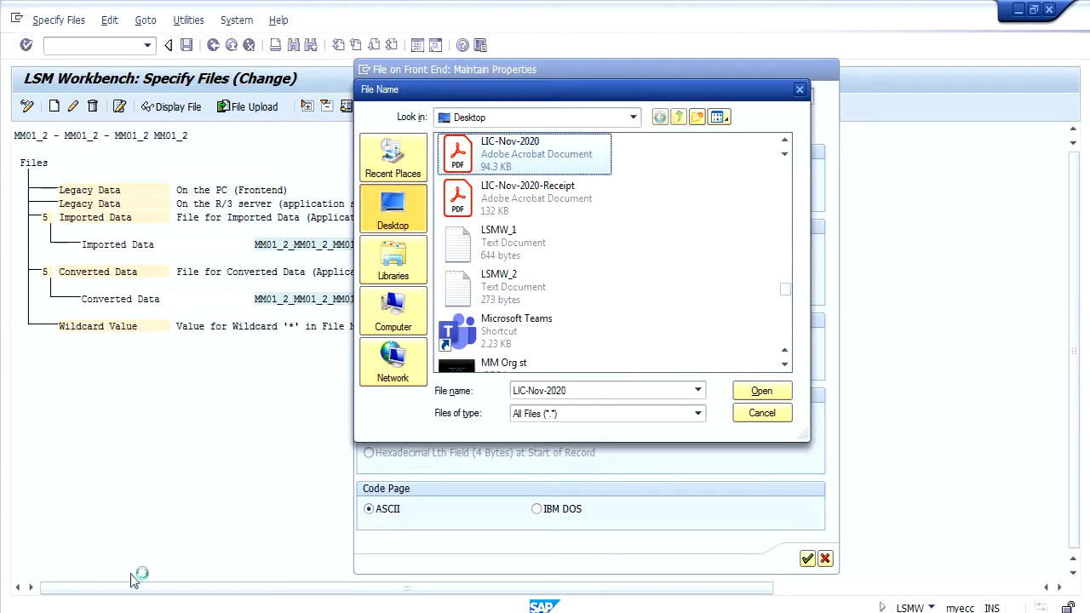
- Open LSMW_2 from the Desktop in Notepad, examine its material data columns across their full width, and close it
left_click(24, 612)
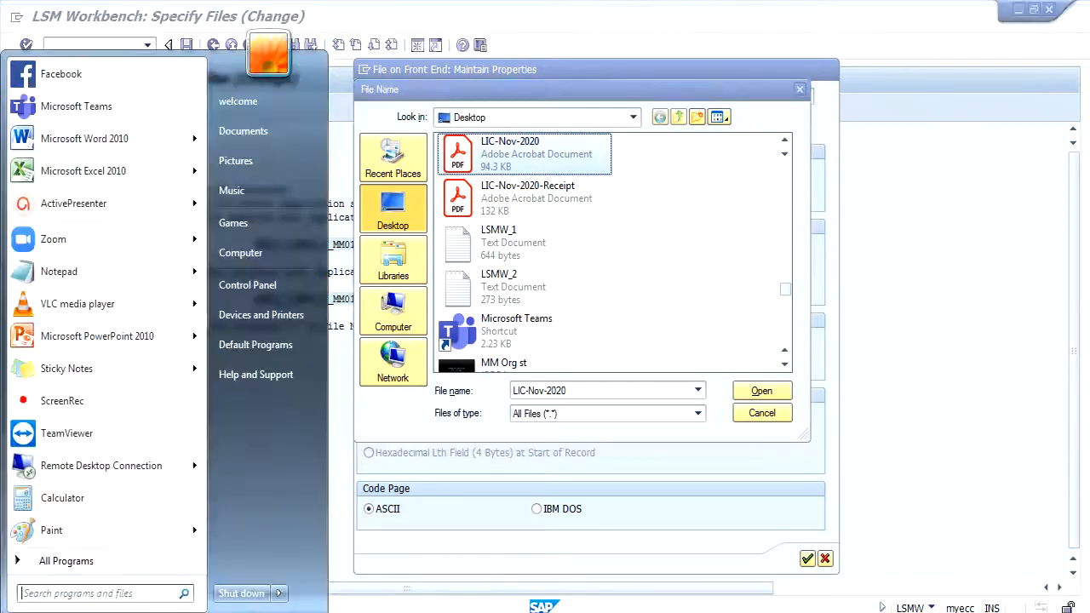
left_click(84, 273)
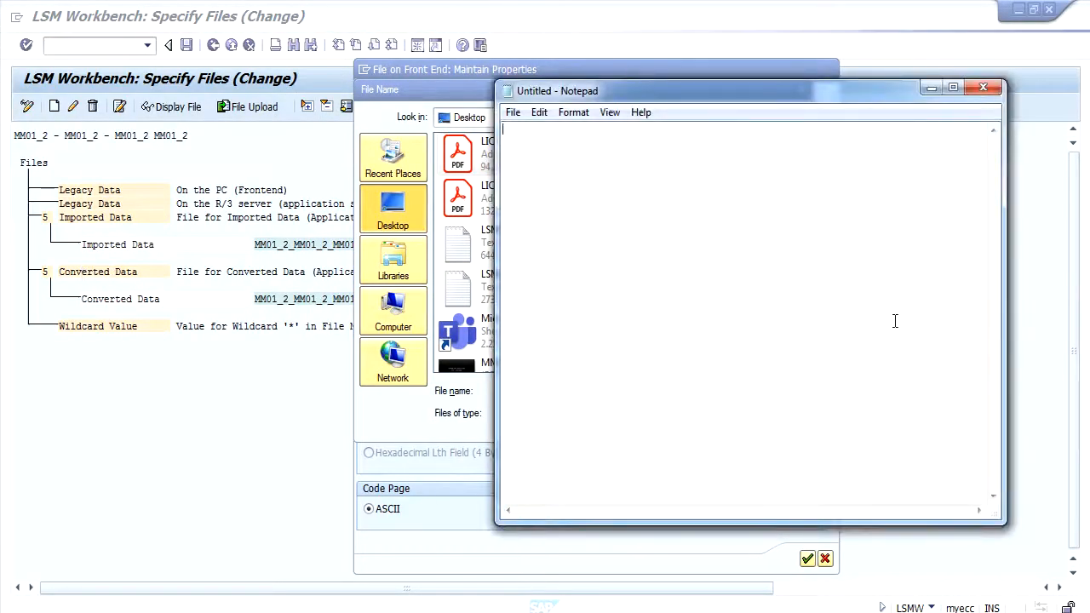
left_click(513, 112)
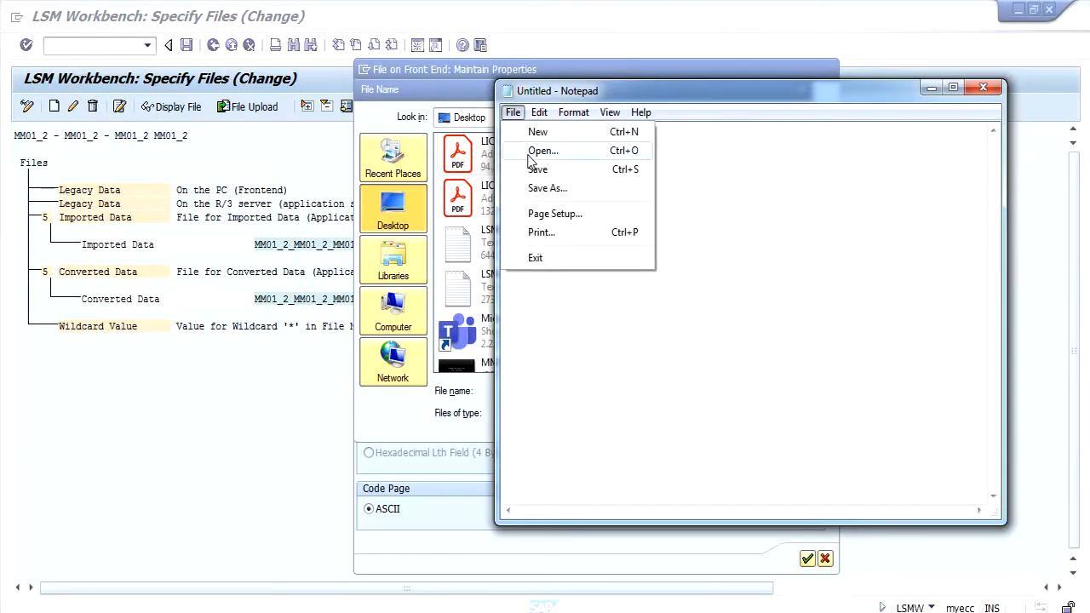
left_click(537, 151)
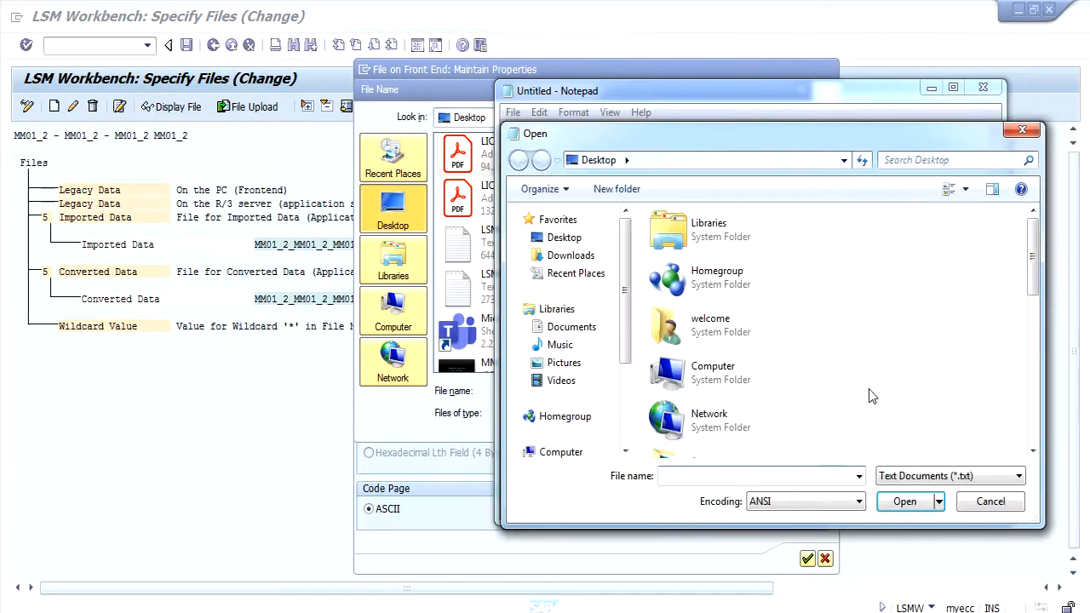
scroll(871, 396, "down", 5)
left_click(815, 328)
left_click(820, 389)
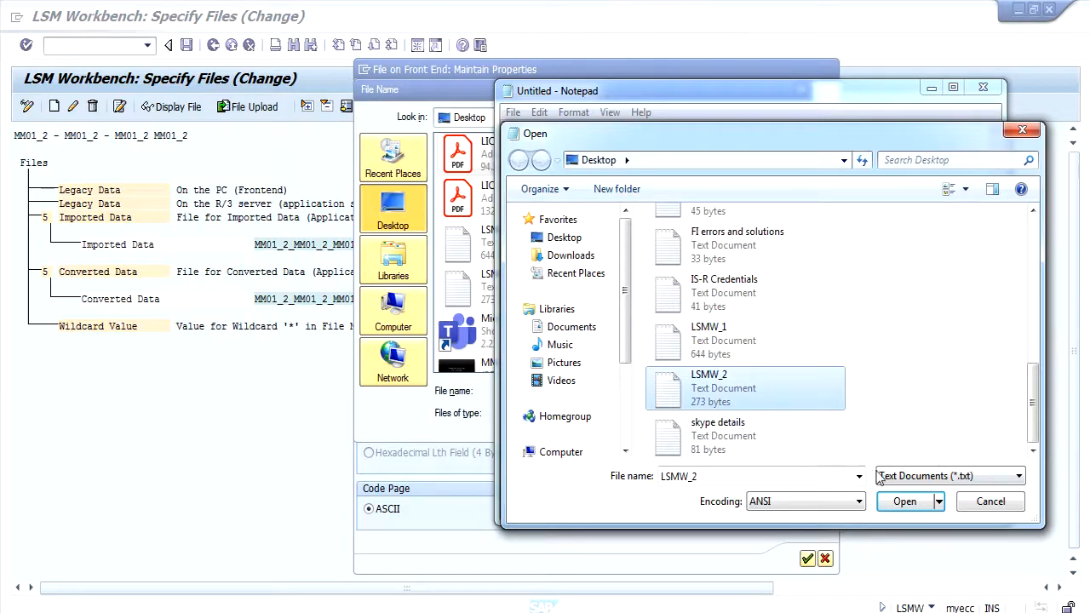
left_click(894, 503)
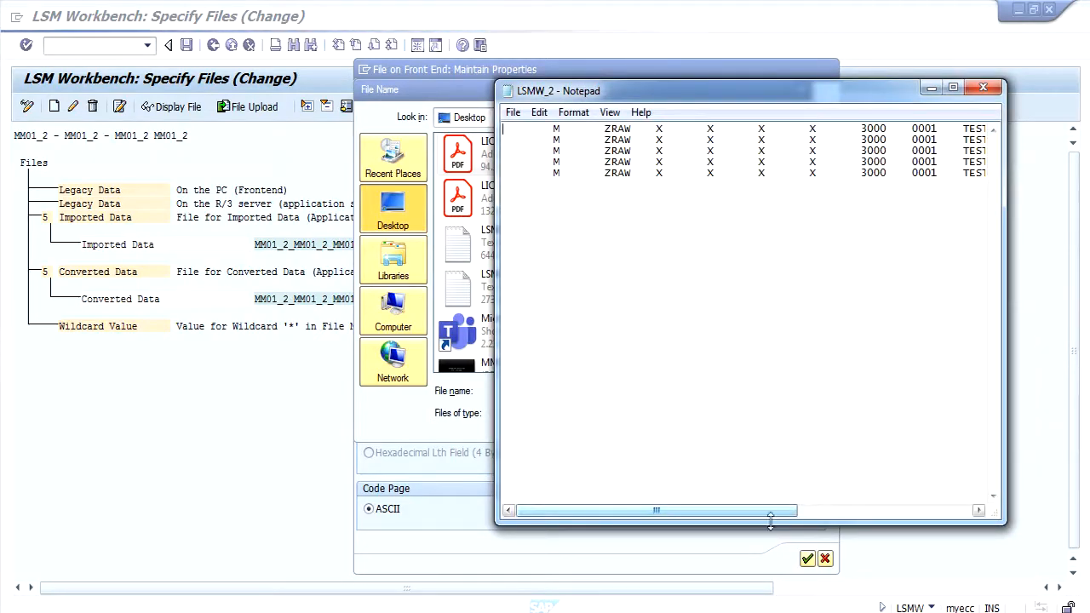
left_click_drag(770, 511, 856, 511)
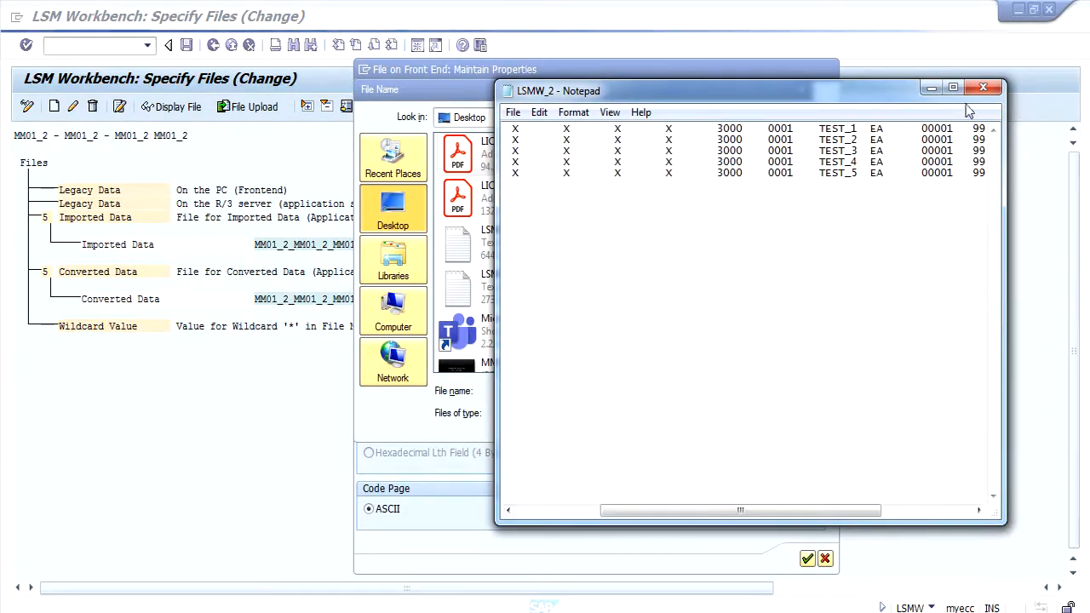
left_click(983, 88)
- Choose LSMW_2 on the Desktop as the frontend legacy data file
left_click(511, 153)
left_click(492, 288)
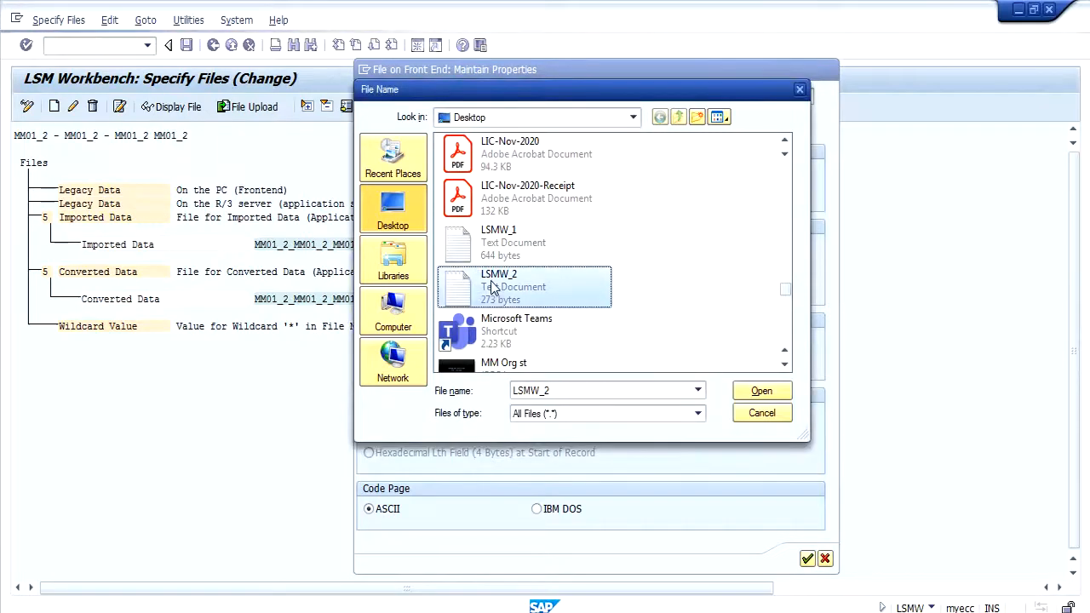
left_click(761, 390)
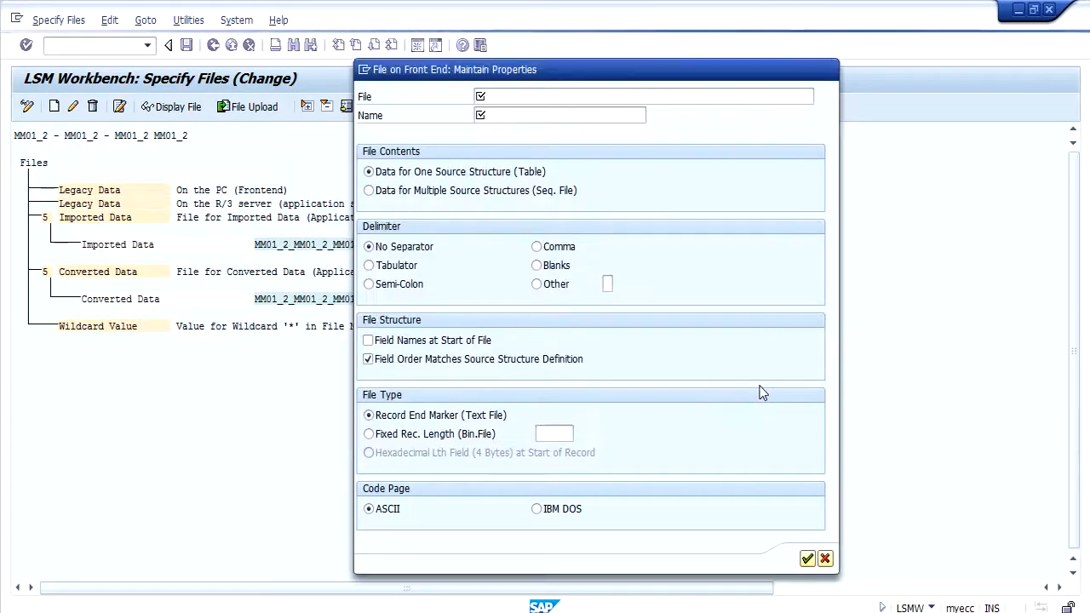
- Name the legacy file LSMW_2 with Tabulator as delimiter, and save the file specification, returning to the process step list
left_click(542, 117)
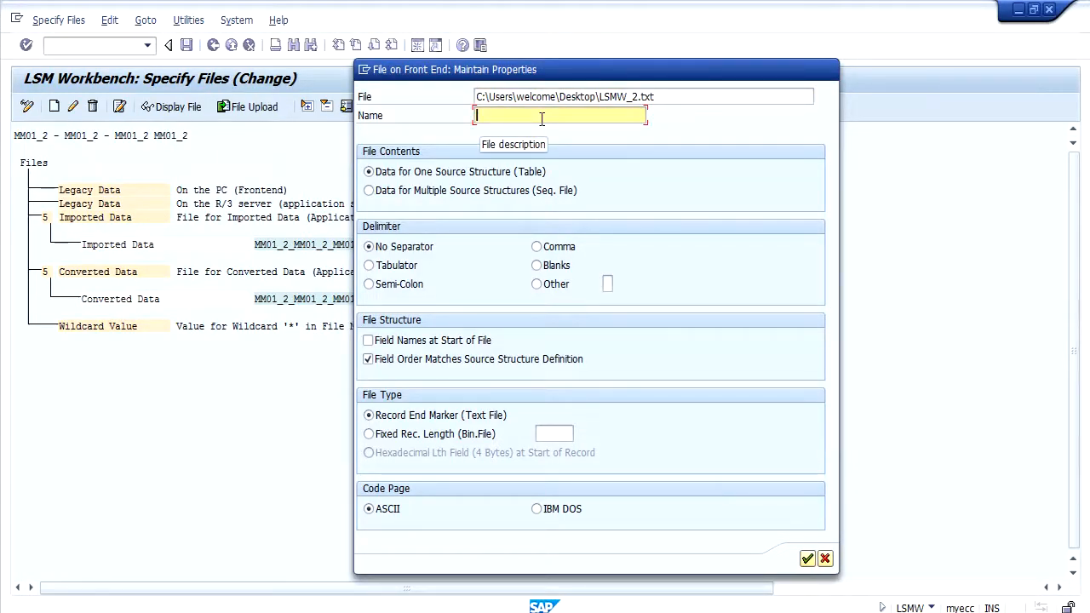
type("LSMW_1")
key("BackSpace")
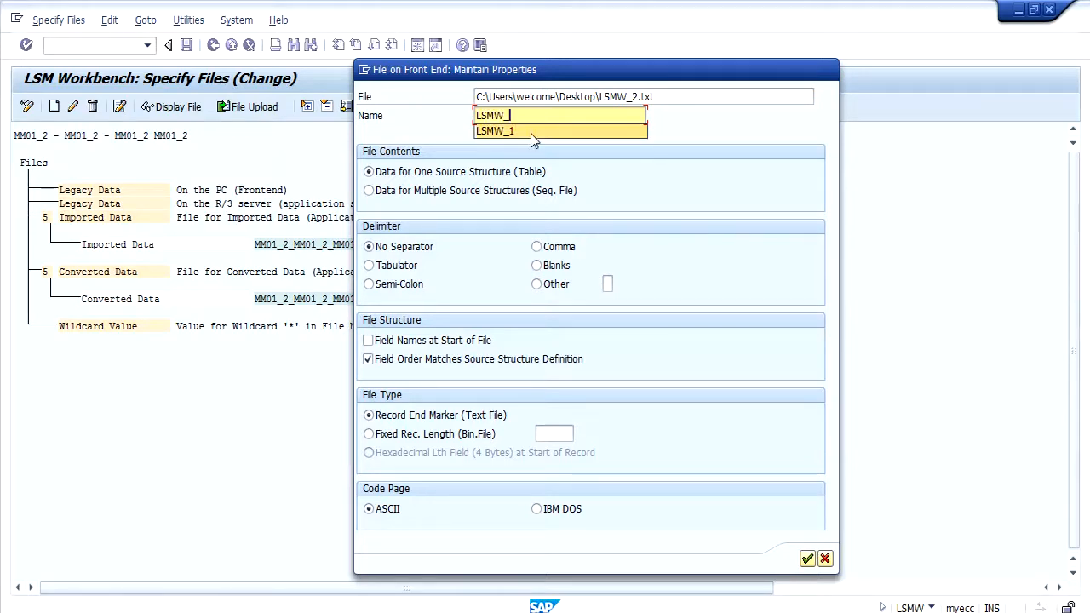
type("2")
left_click(381, 268)
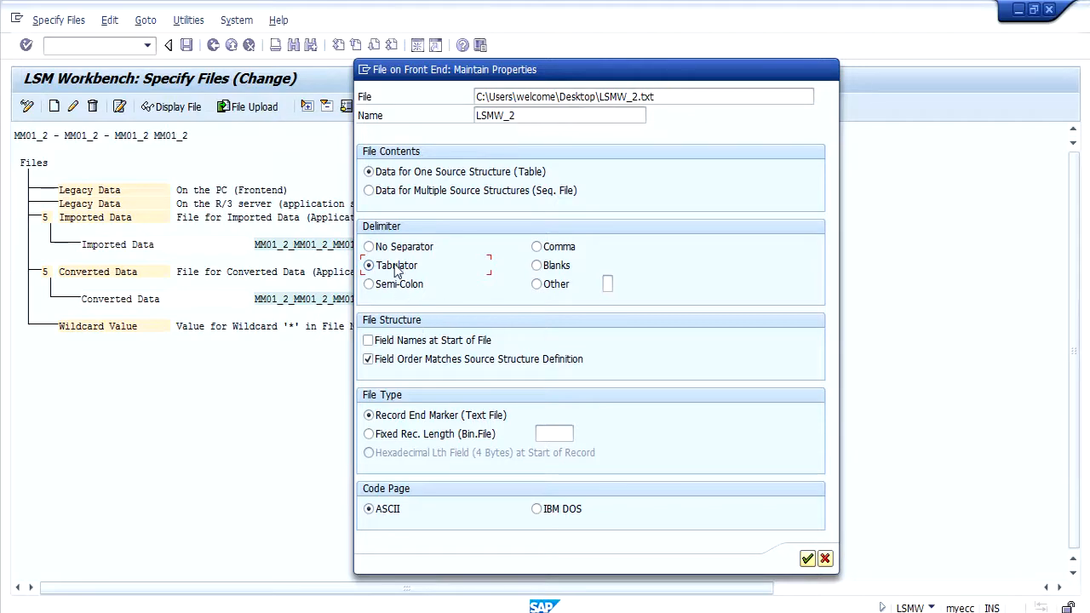
left_click(807, 560)
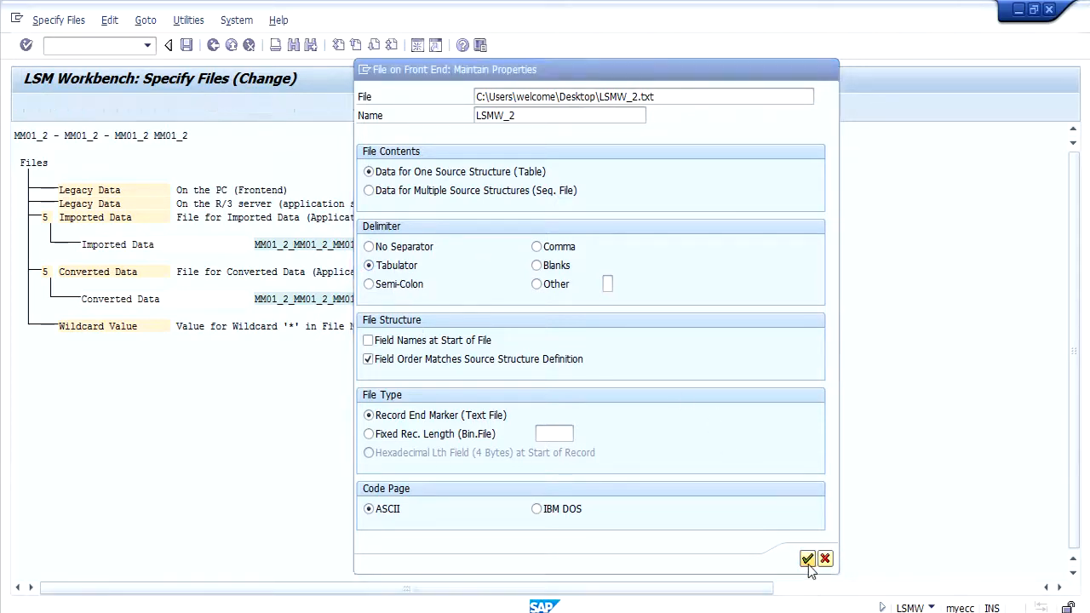
left_click(190, 47)
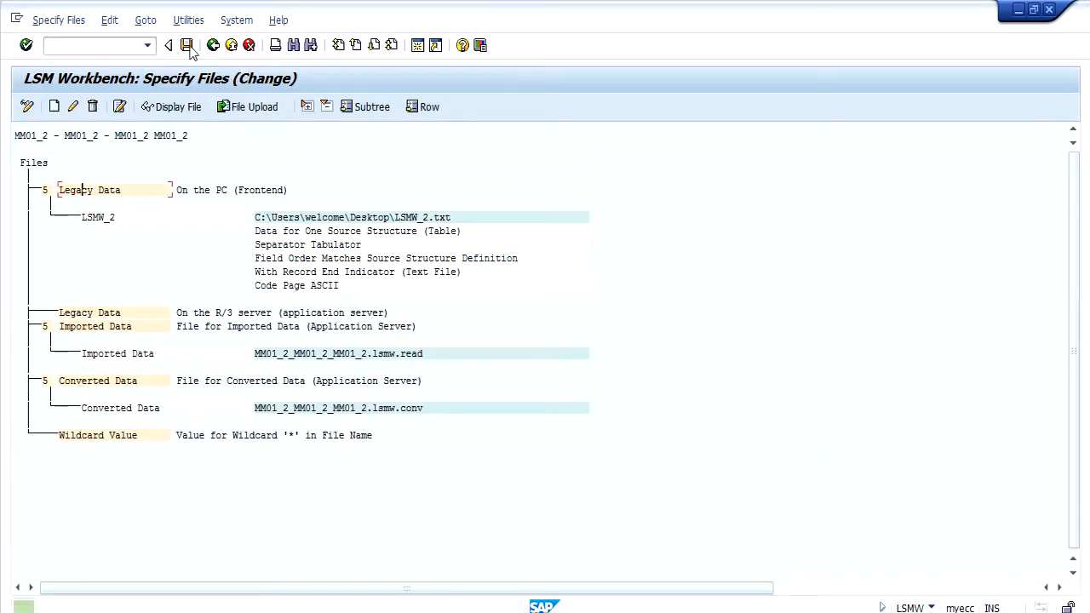
left_click(213, 44)
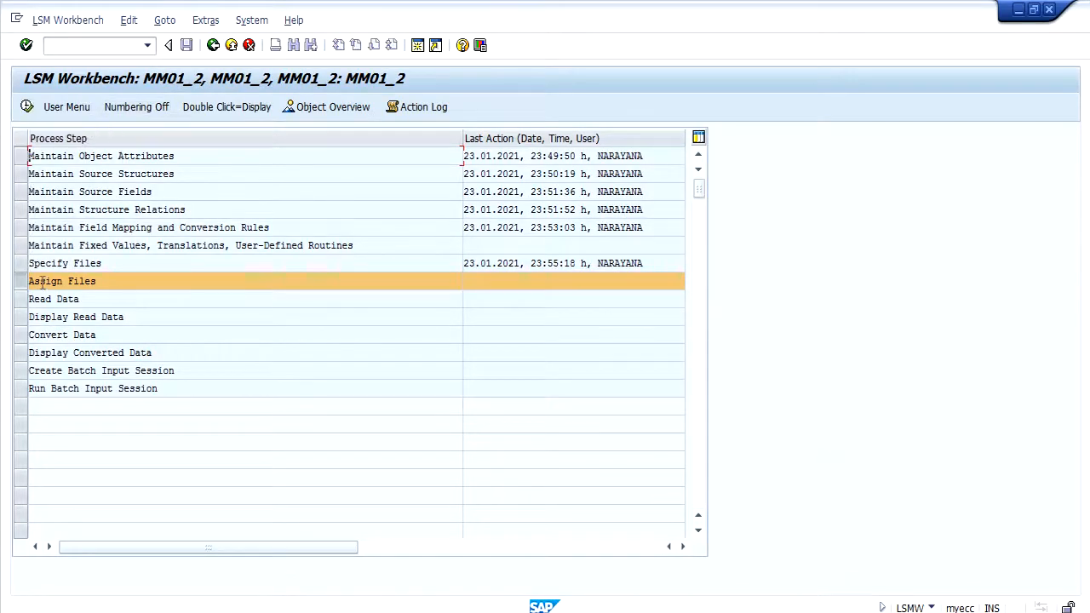
- In Assign Files change mode, try to create a file assignment for source structure MATERIAL2, save and return to the process step list
left_click(26, 106)
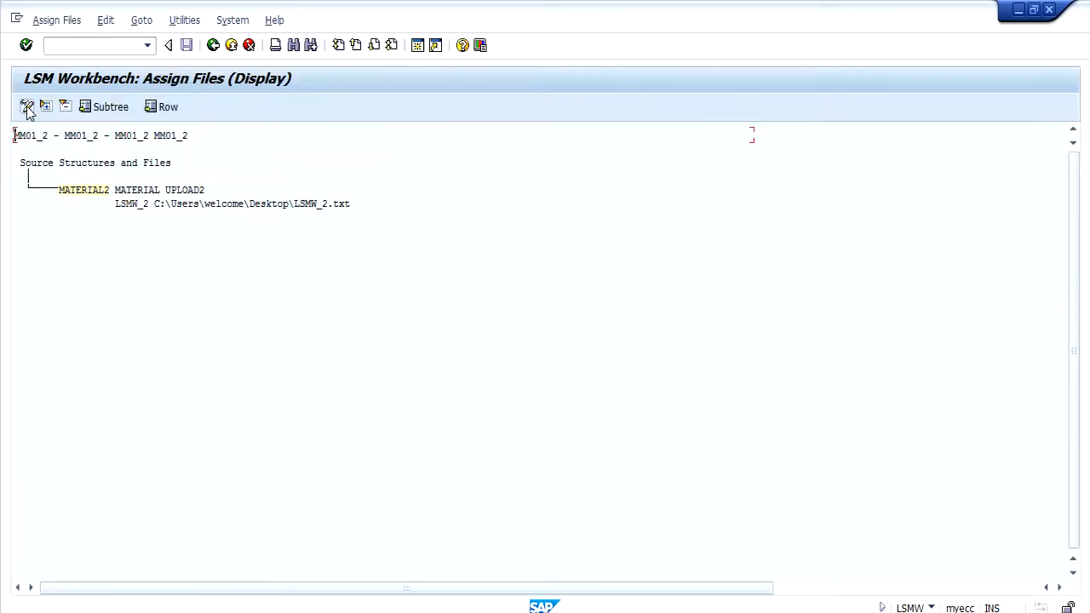
left_click(26, 107)
left_click(90, 192)
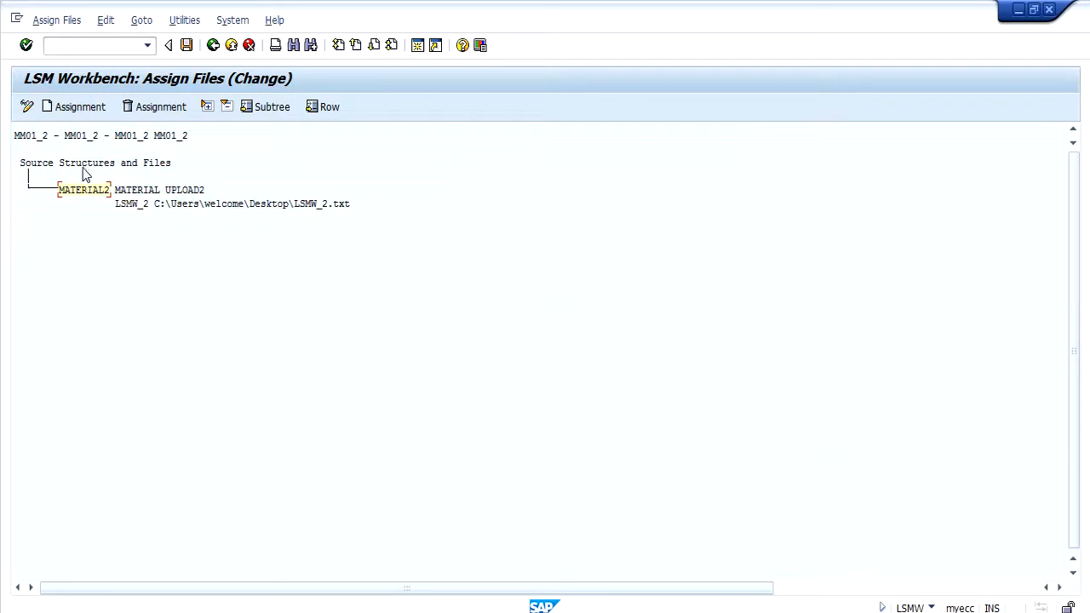
left_click(68, 110)
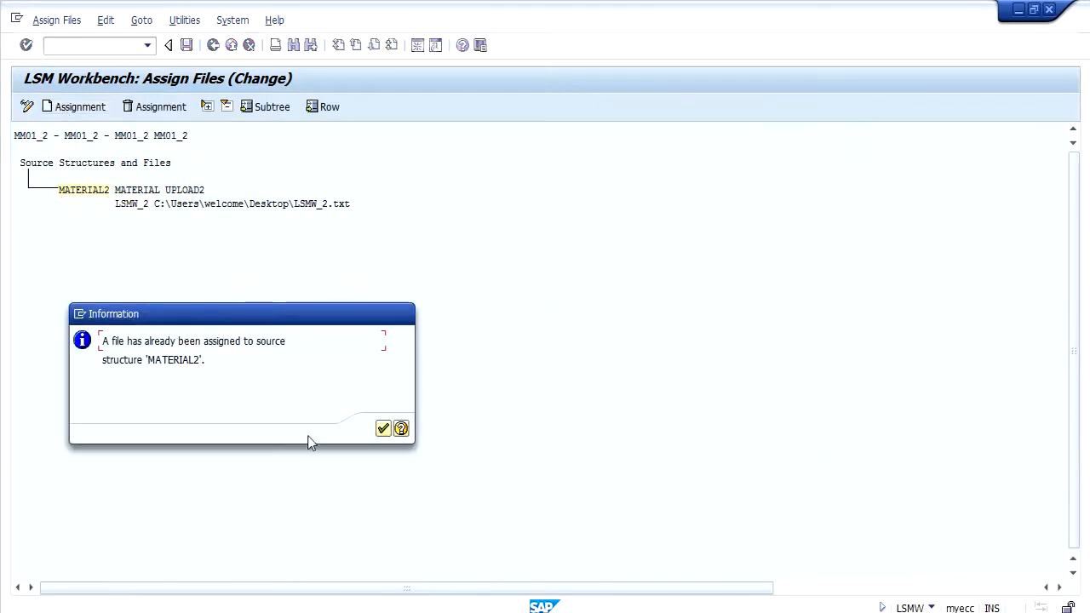
left_click(382, 430)
left_click(190, 47)
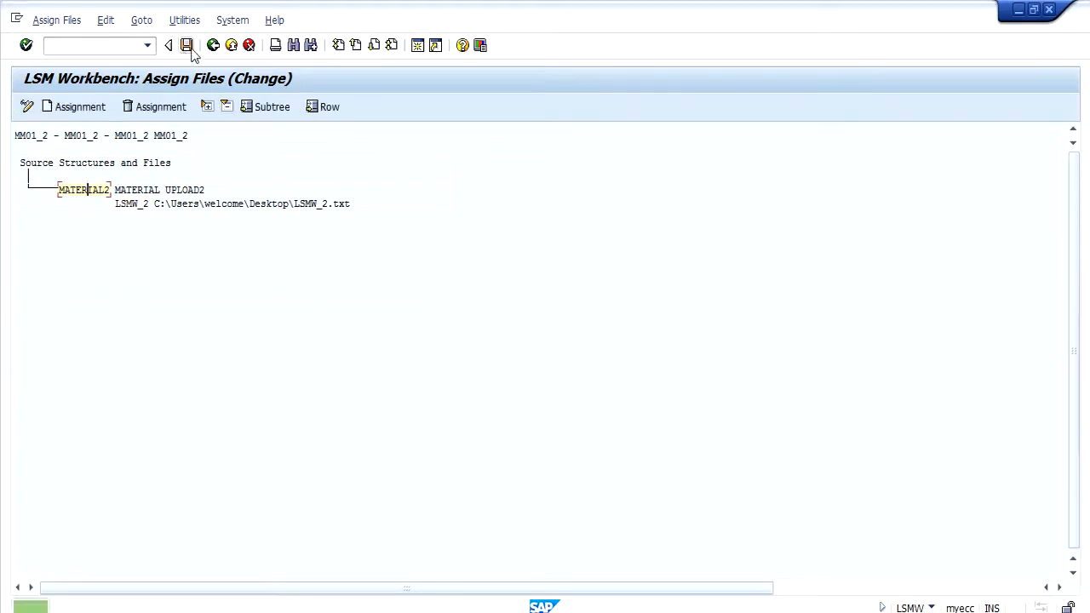
left_click(213, 45)
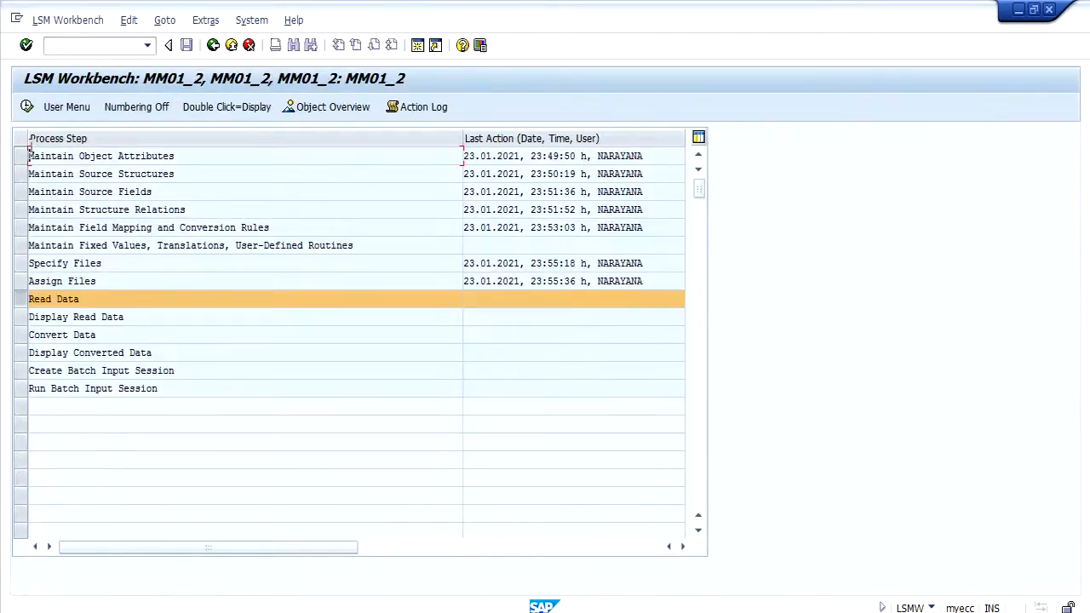
- Run Read Data for all transactions, allow access to LSMW_2.txt, and return to the process step list
left_click(27, 107)
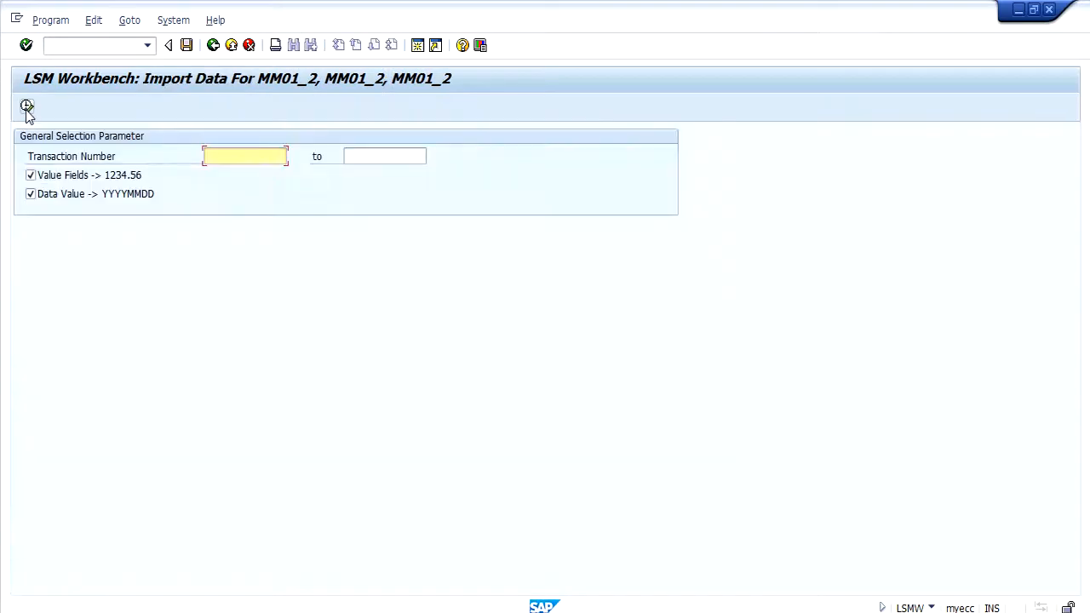
left_click(26, 108)
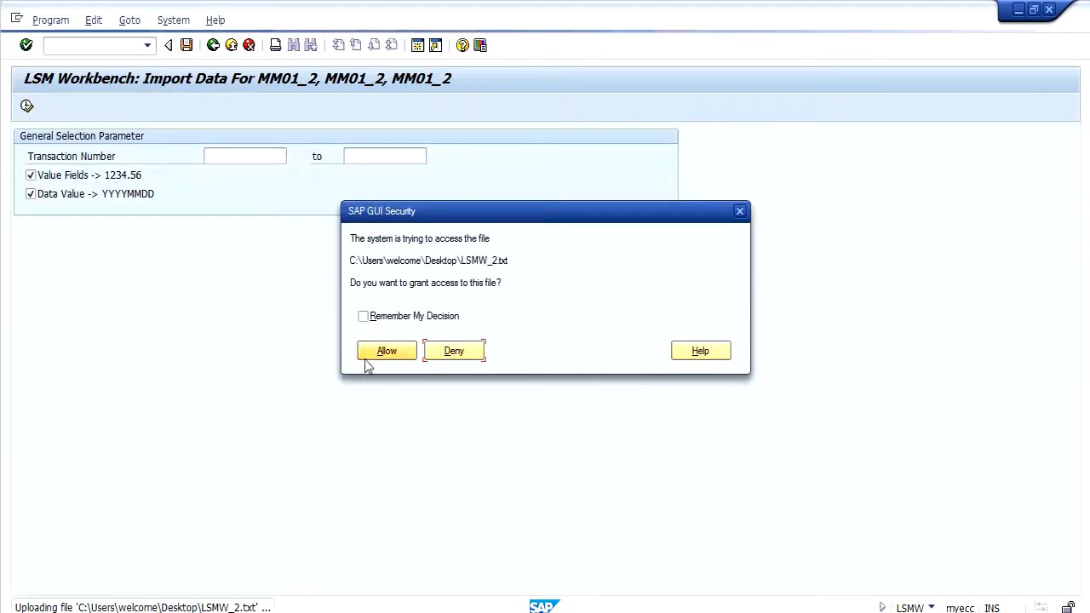
left_click(383, 352)
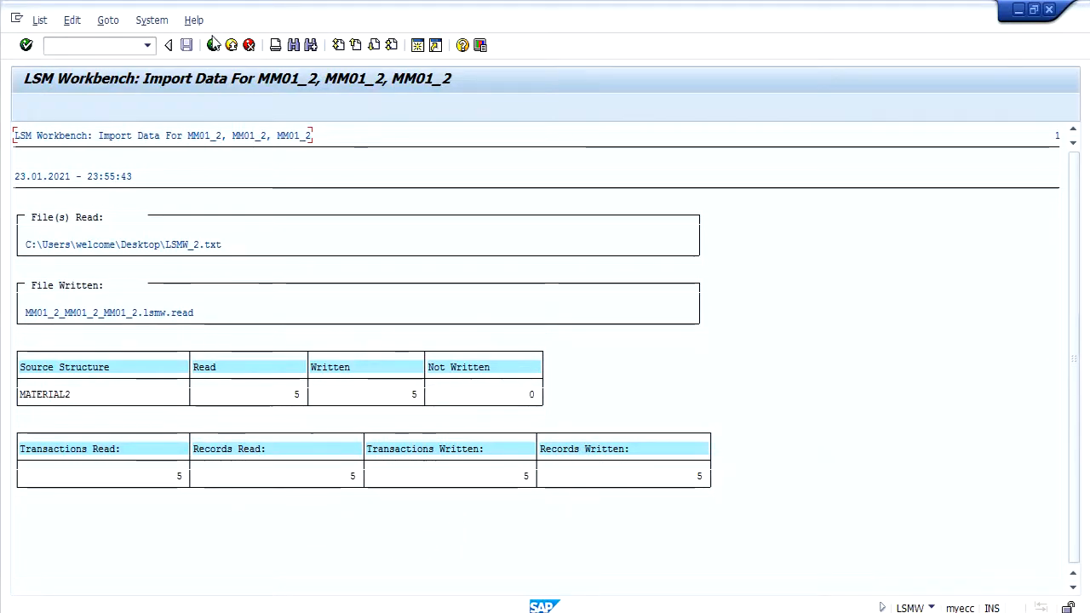
left_click(213, 46)
left_click(213, 46)
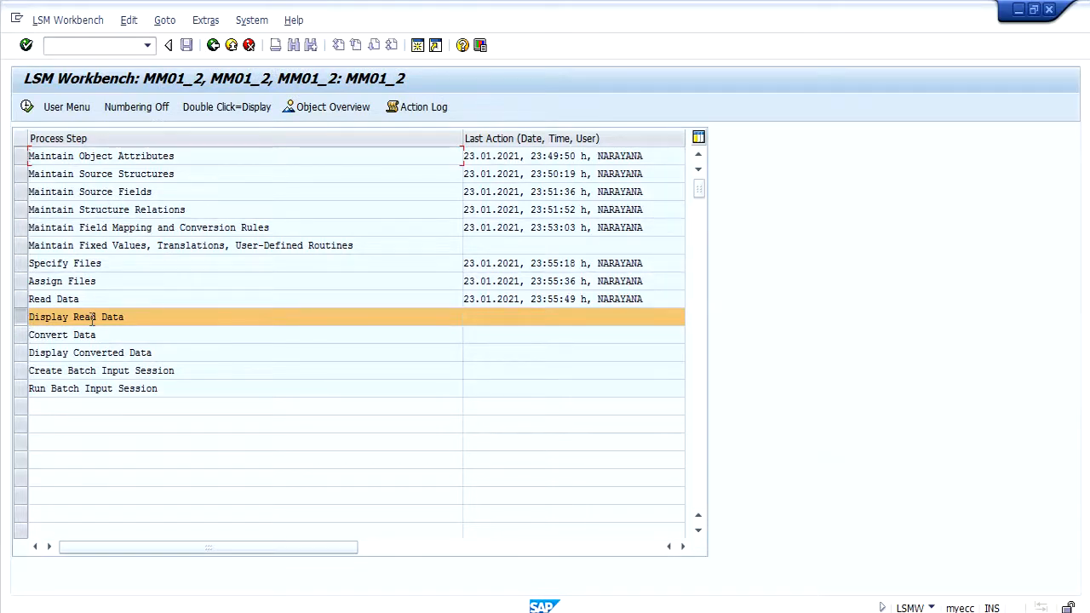
- Display the read data for MM01_2 from line 1 to line 5
key("ctrl+F8")
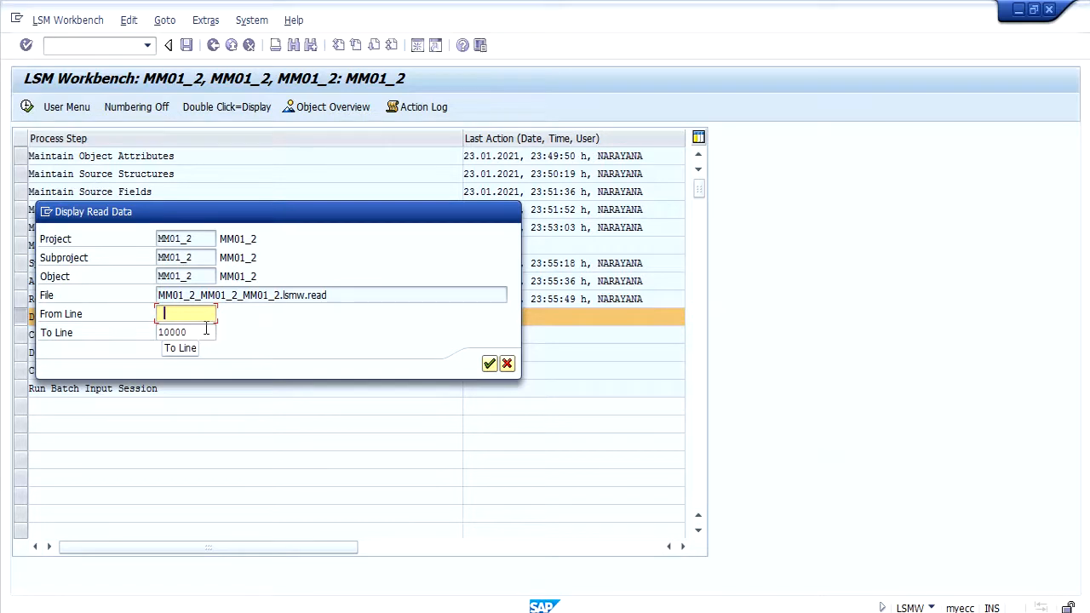
type("1")
key("Tab")
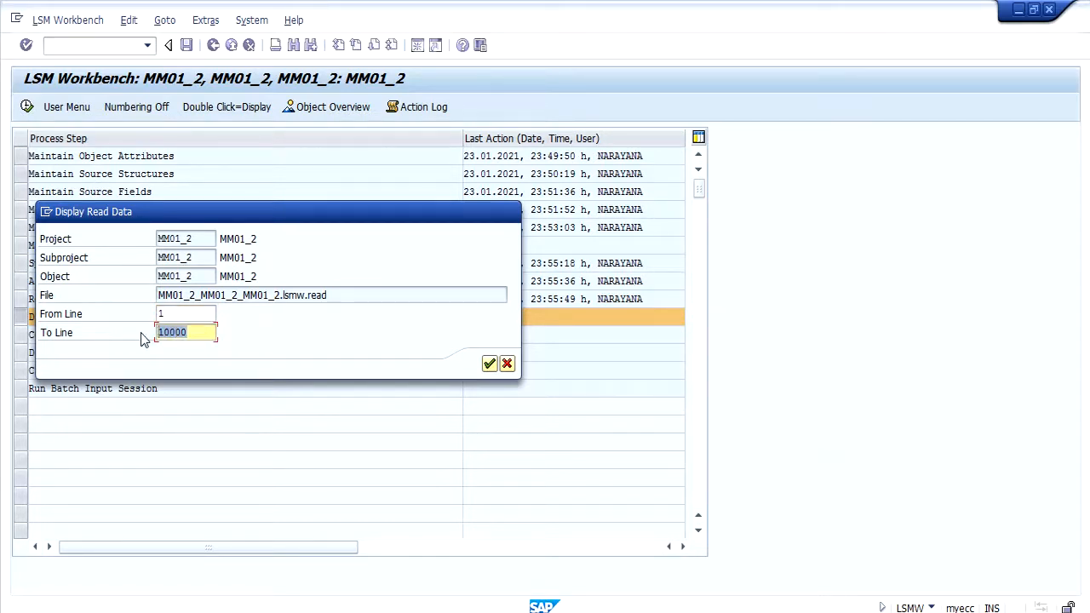
type("5")
left_click(489, 364)
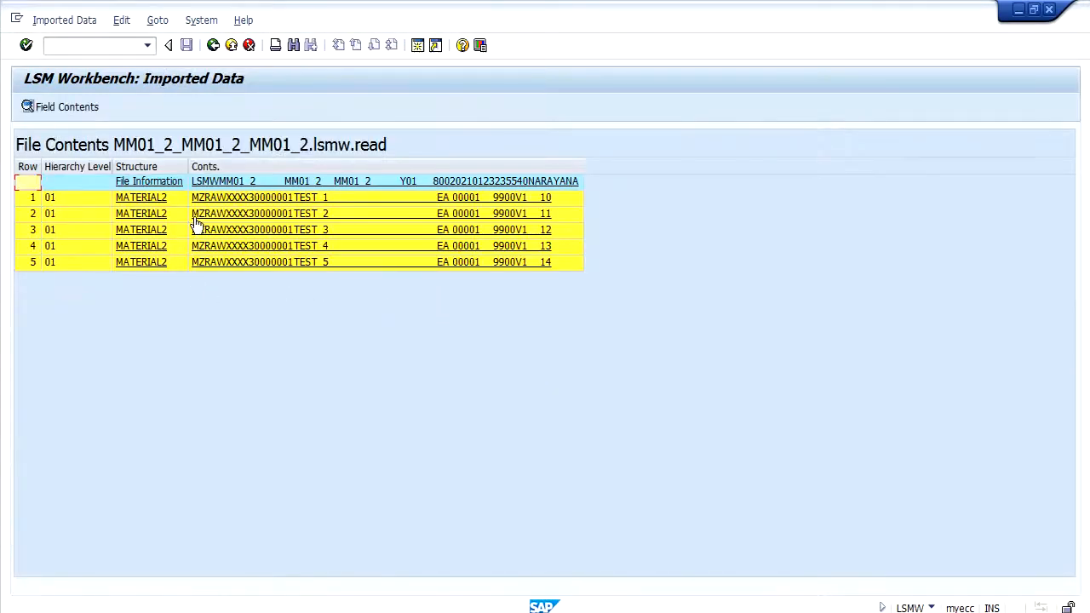
- Open the first MATERIAL2 record, examine its field values from material number to moving average price, and return to the file contents
left_click(143, 199)
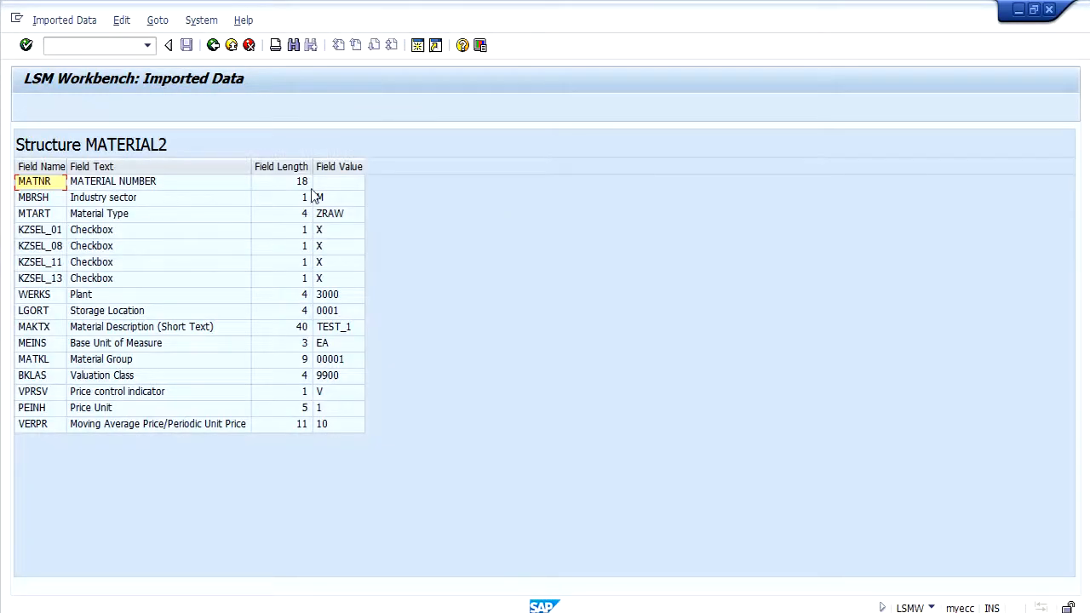
left_click(332, 187)
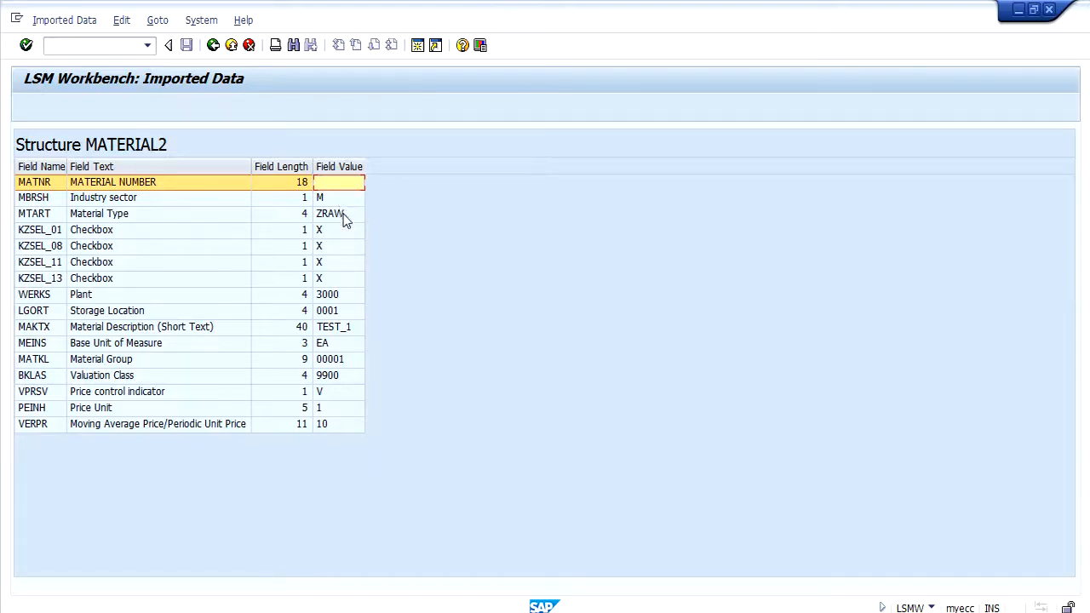
left_click(342, 213)
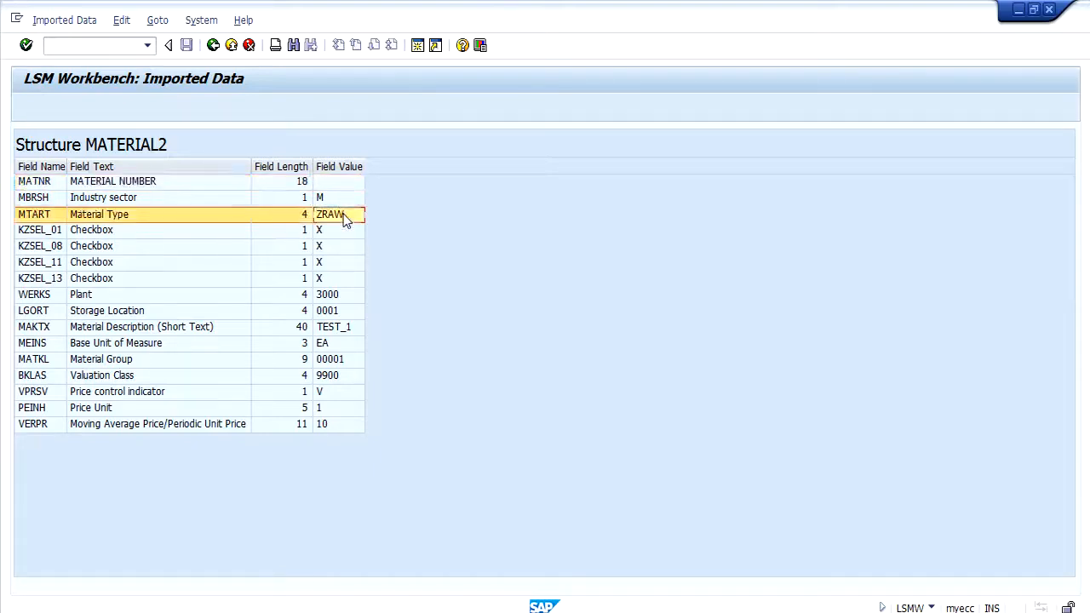
left_click(346, 364)
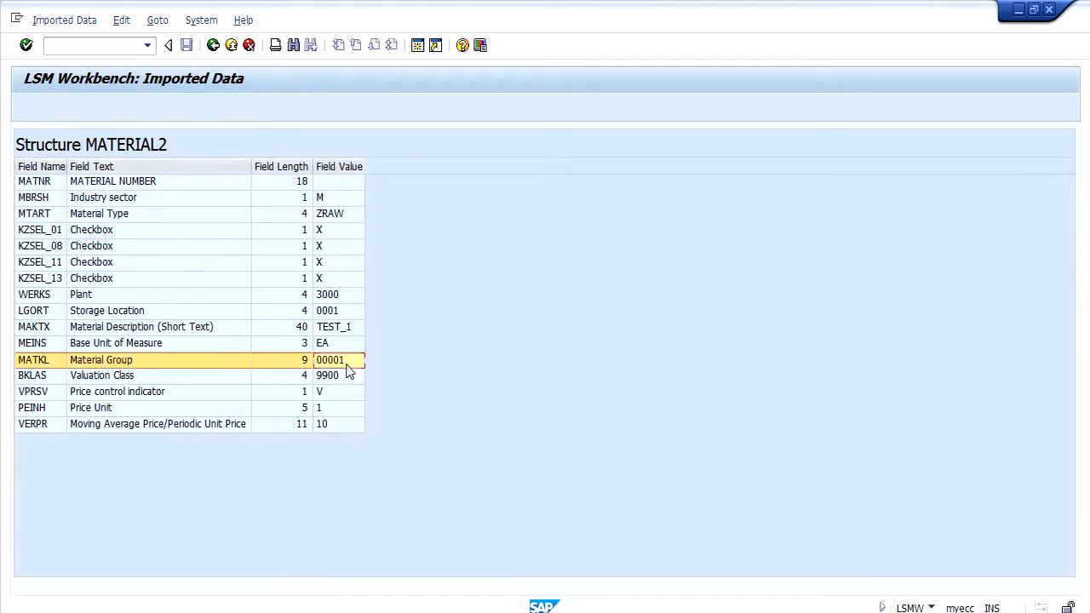
left_click(330, 376)
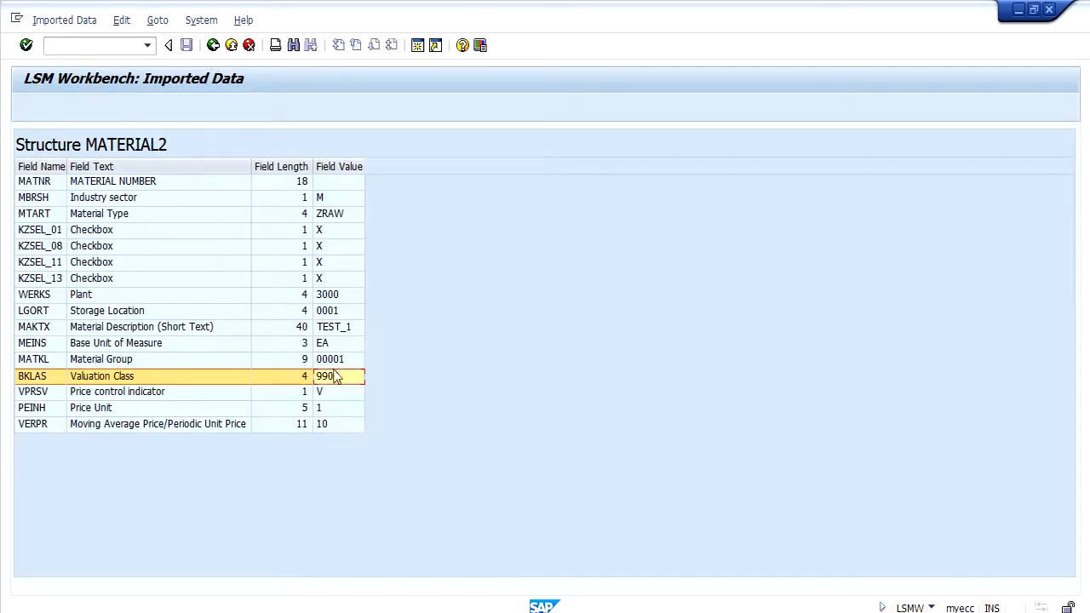
left_click(334, 429)
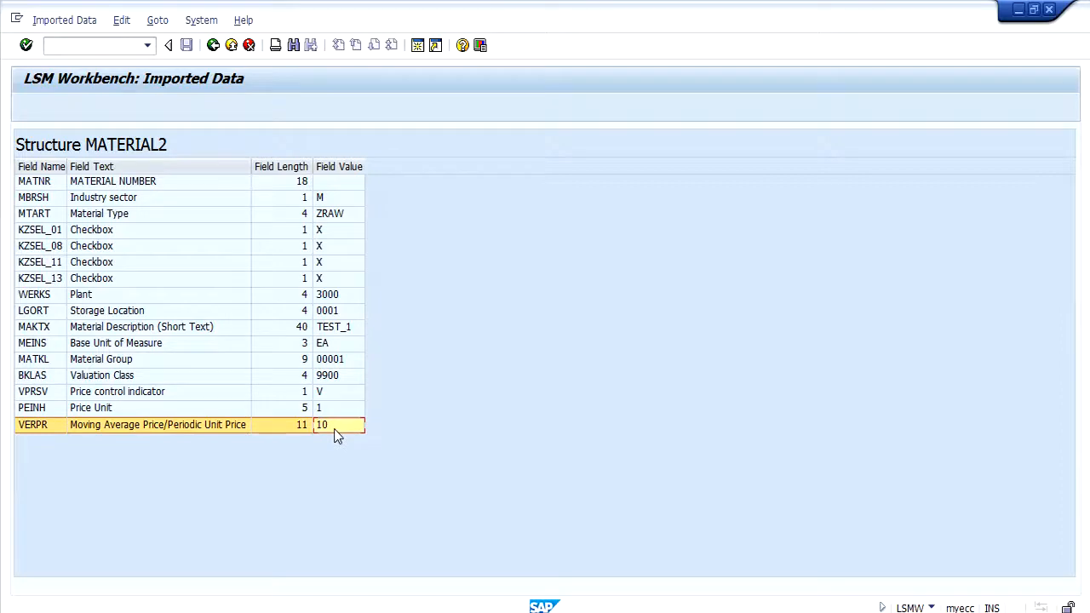
left_click(213, 45)
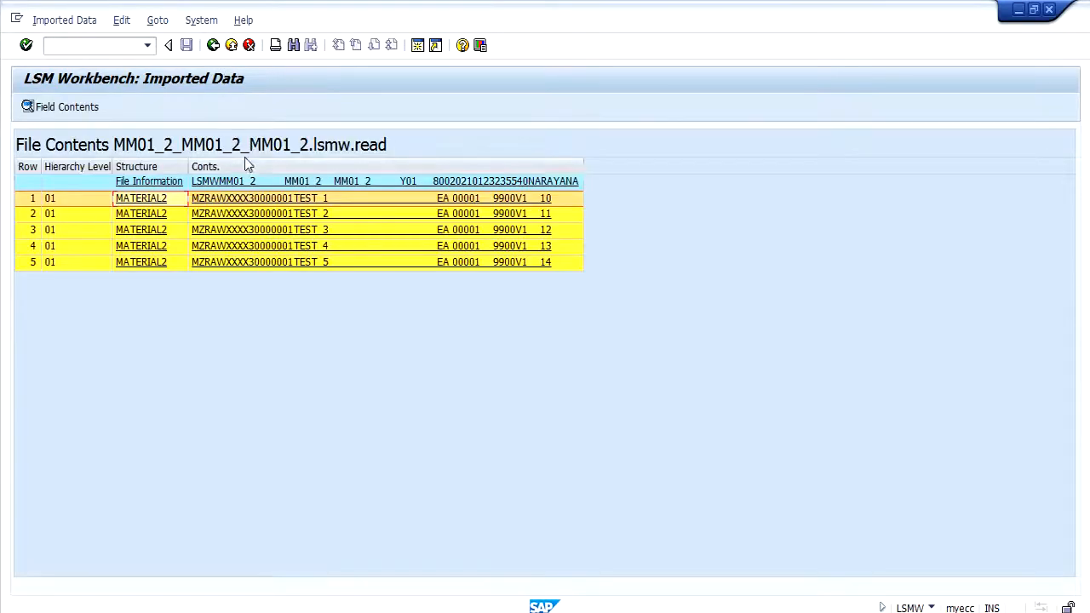
- Examine the second MATERIAL2 record's field values, including the moving average price, and return to the process step list
double_click(244, 214)
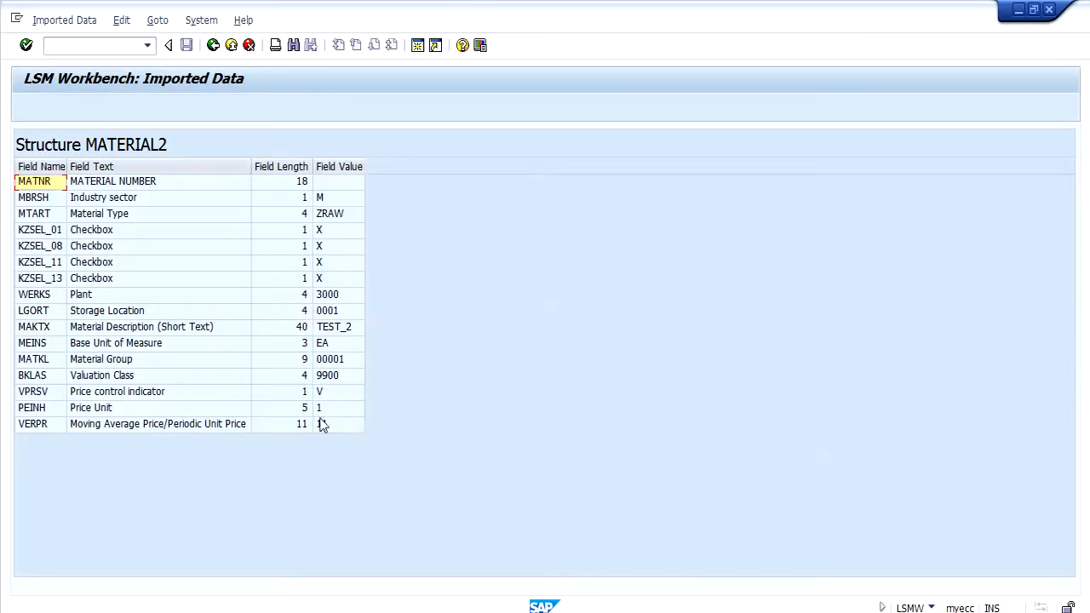
left_click(323, 425)
left_click(213, 45)
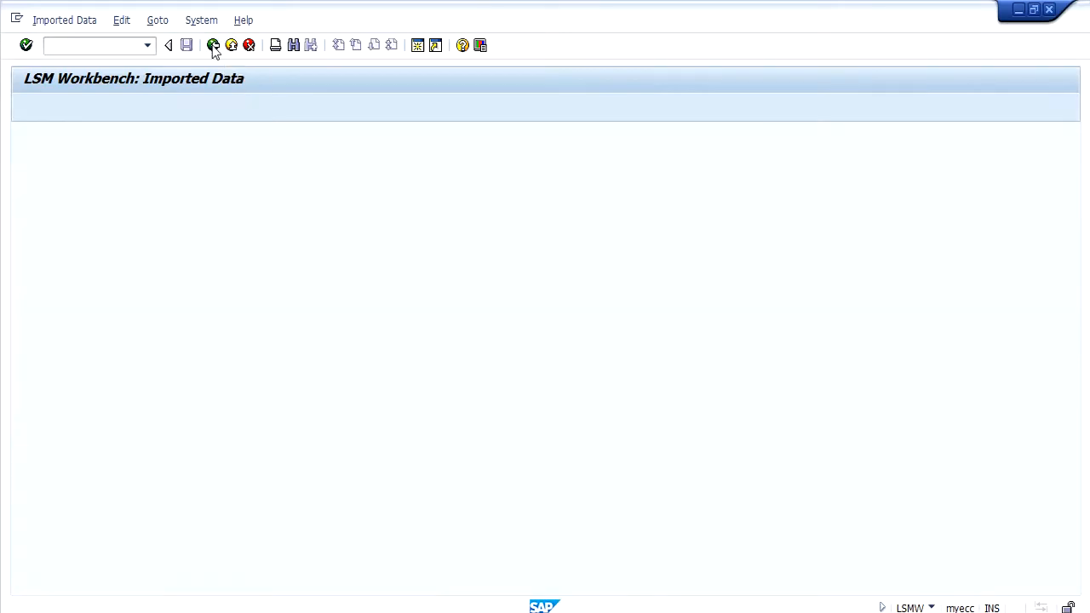
left_click(213, 47)
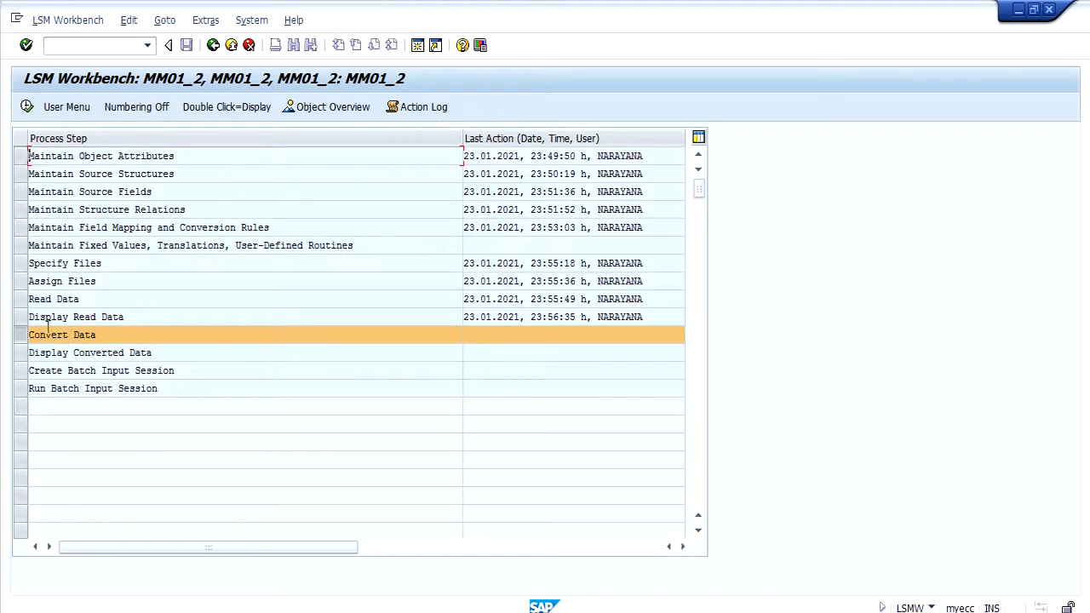
- Run Convert Data for all transactions and return to the process step list
left_click(26, 106)
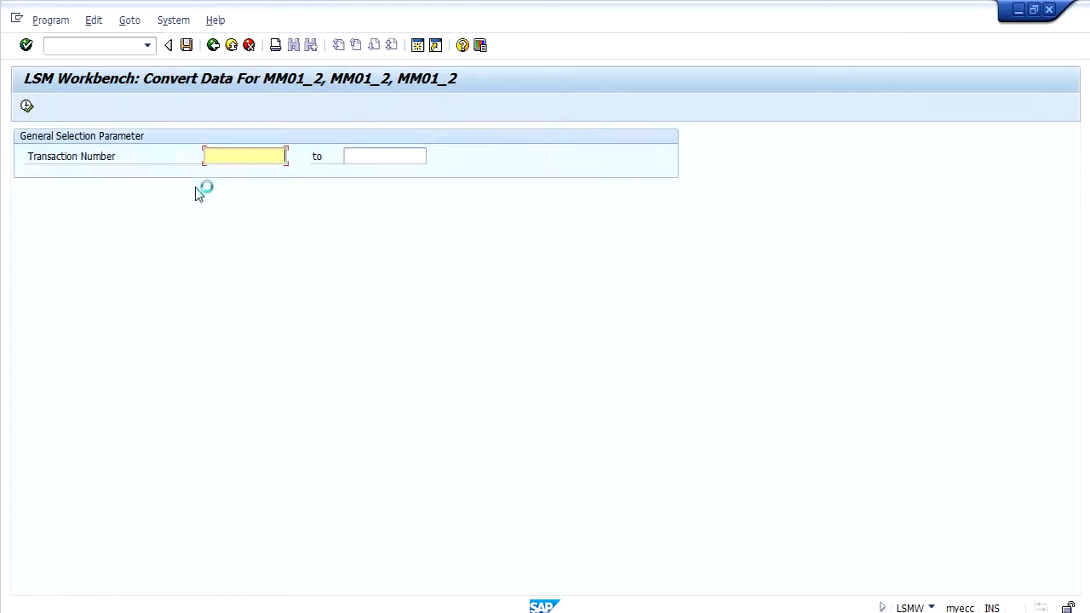
left_click(27, 107)
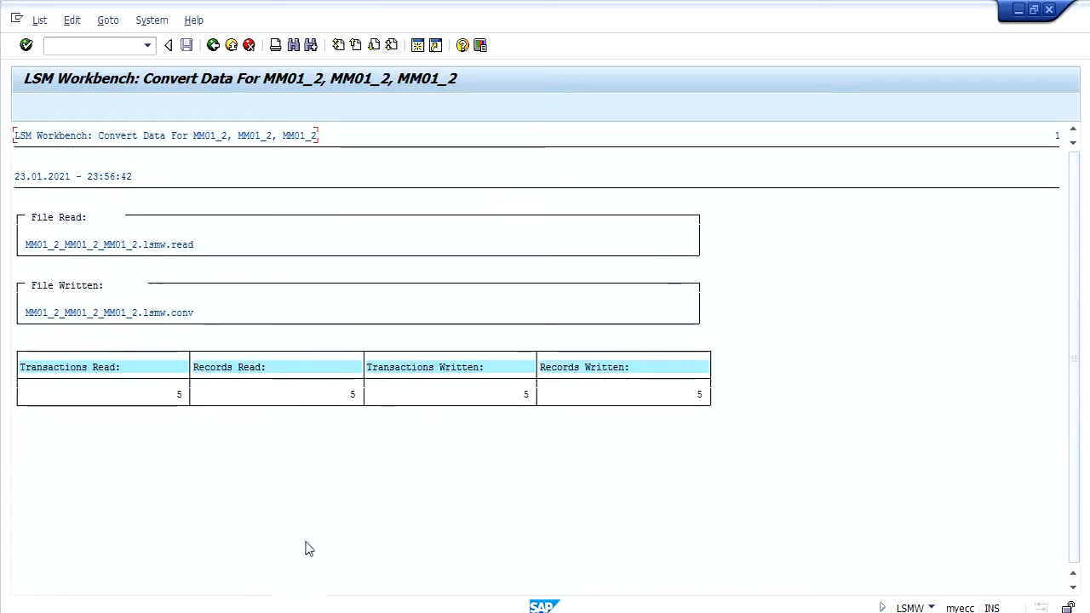
left_click(213, 44)
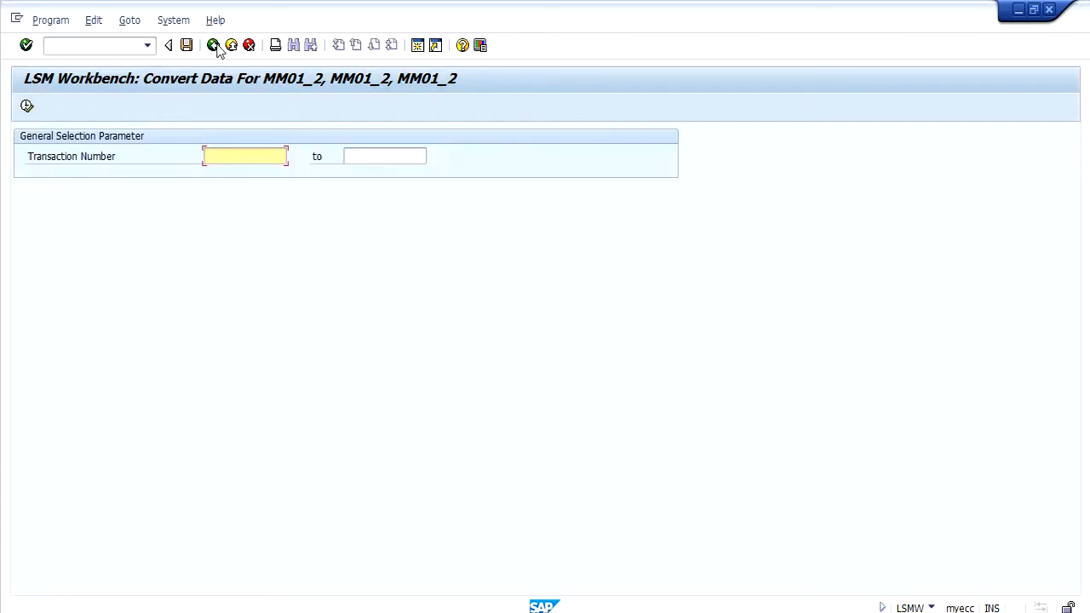
left_click(214, 45)
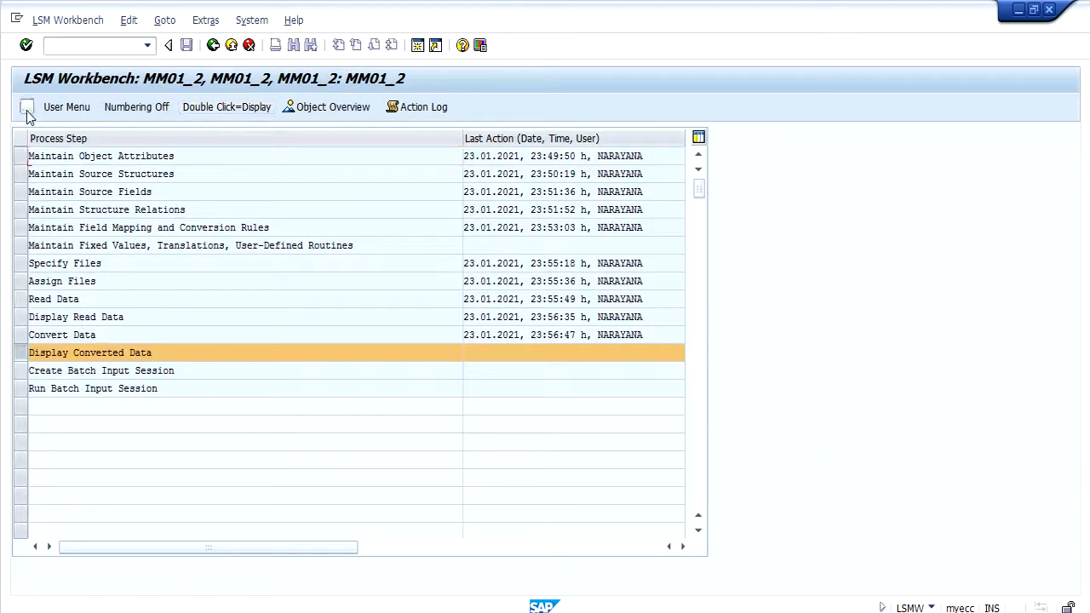
- Display the converted data for MM01_2 from line 1 to line 5
left_click(27, 107)
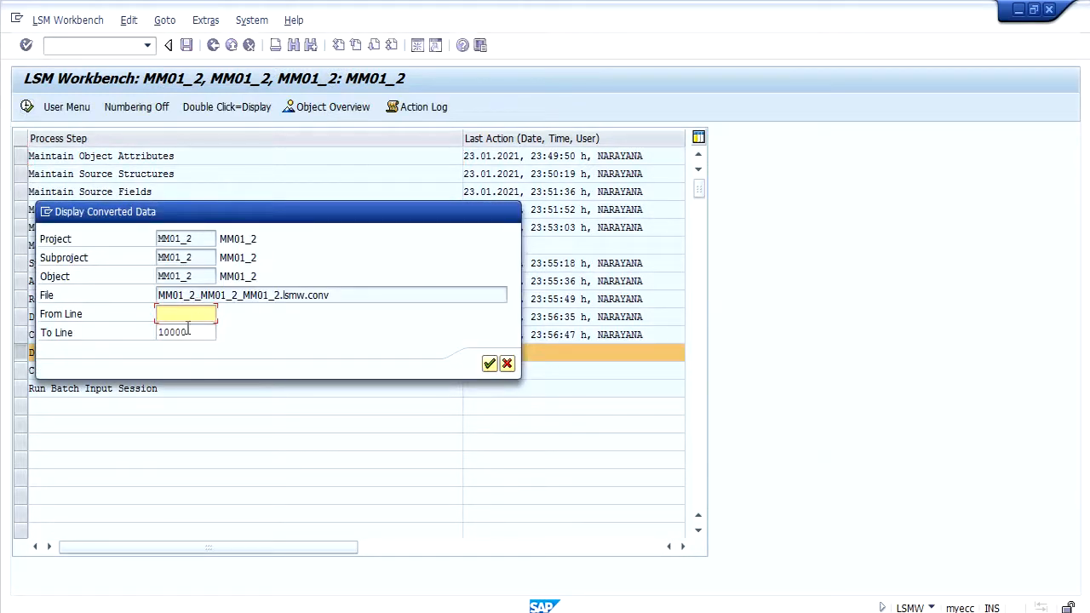
key("Tab")
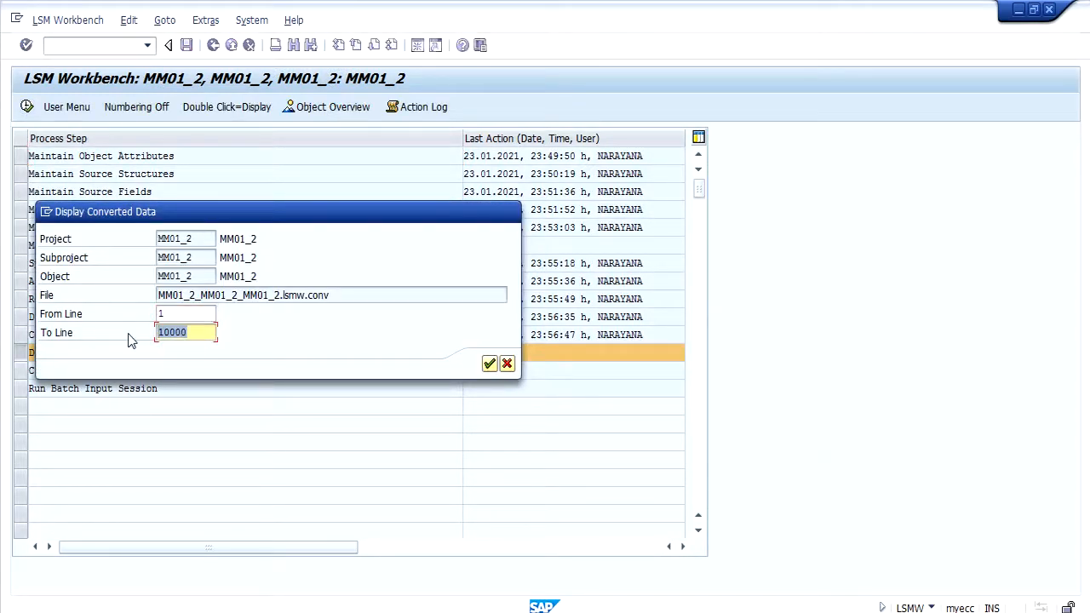
type("5")
left_click(490, 364)
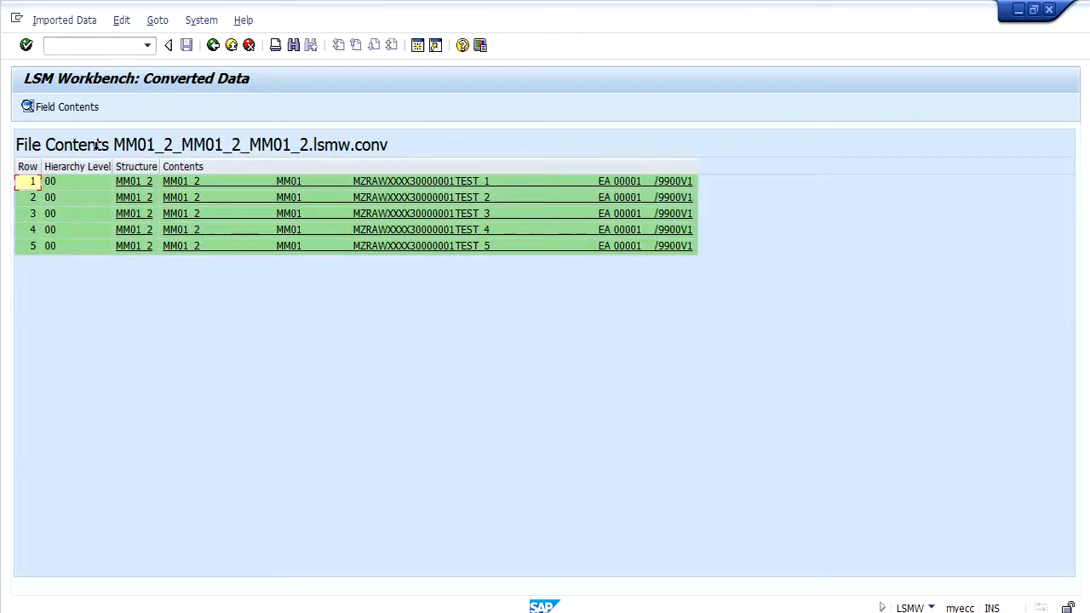
- Examine the first converted record's field values, including the transaction code, and return to the process step list
left_click(149, 184)
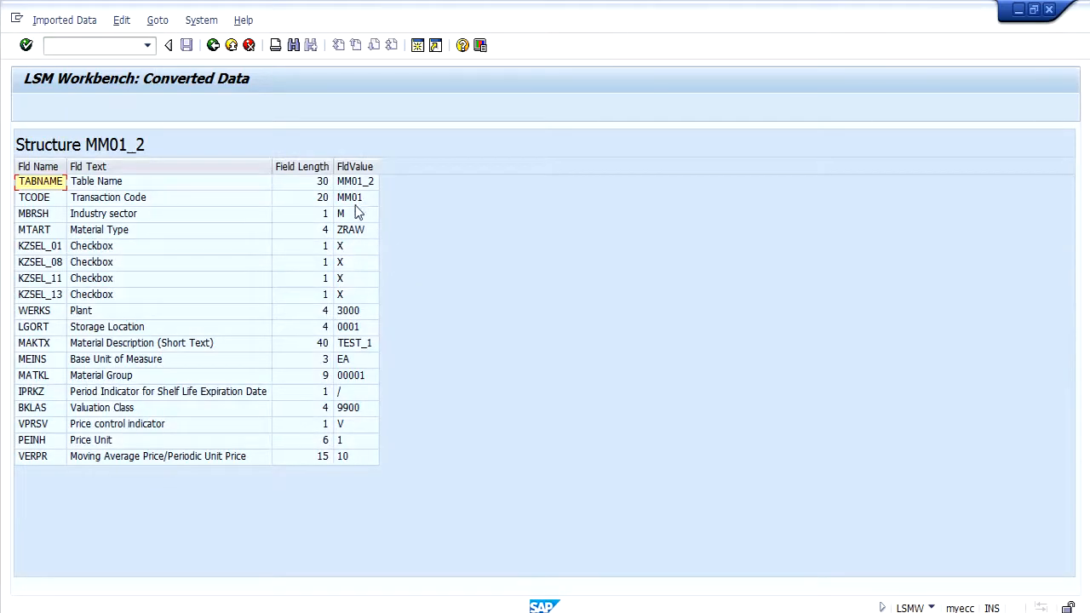
left_click(356, 204)
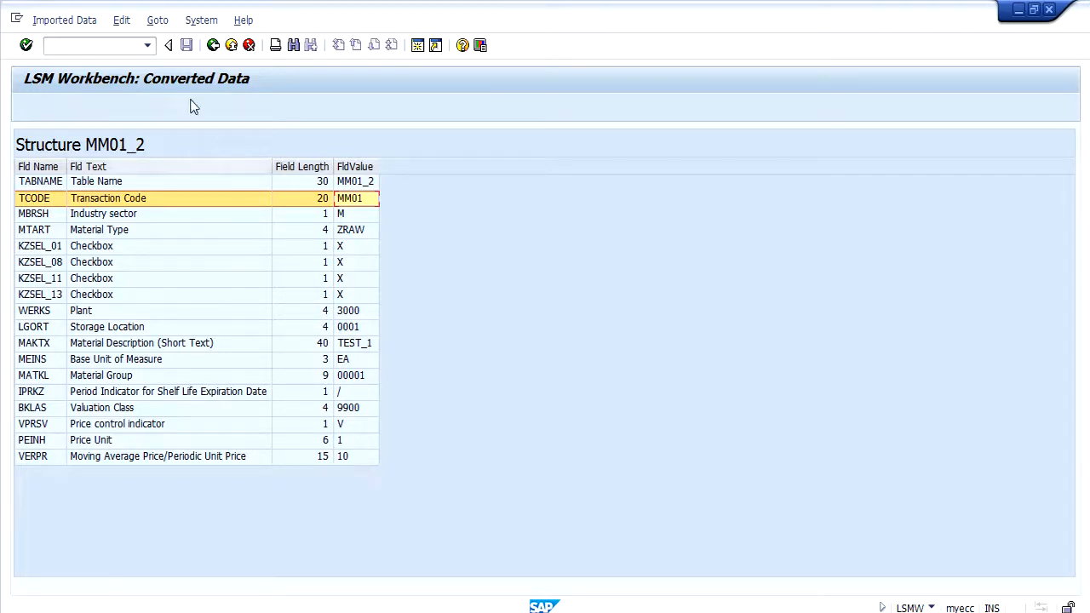
left_click(212, 45)
left_click(213, 45)
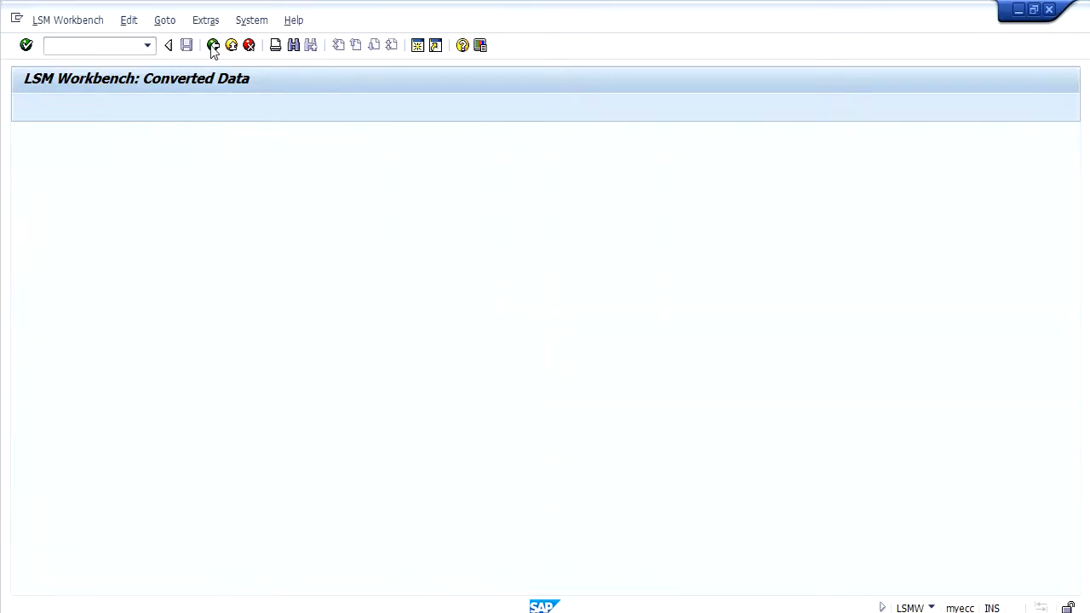
- Create the batch input session MM01_2 from the converted file with the default folder settings
left_click(26, 108)
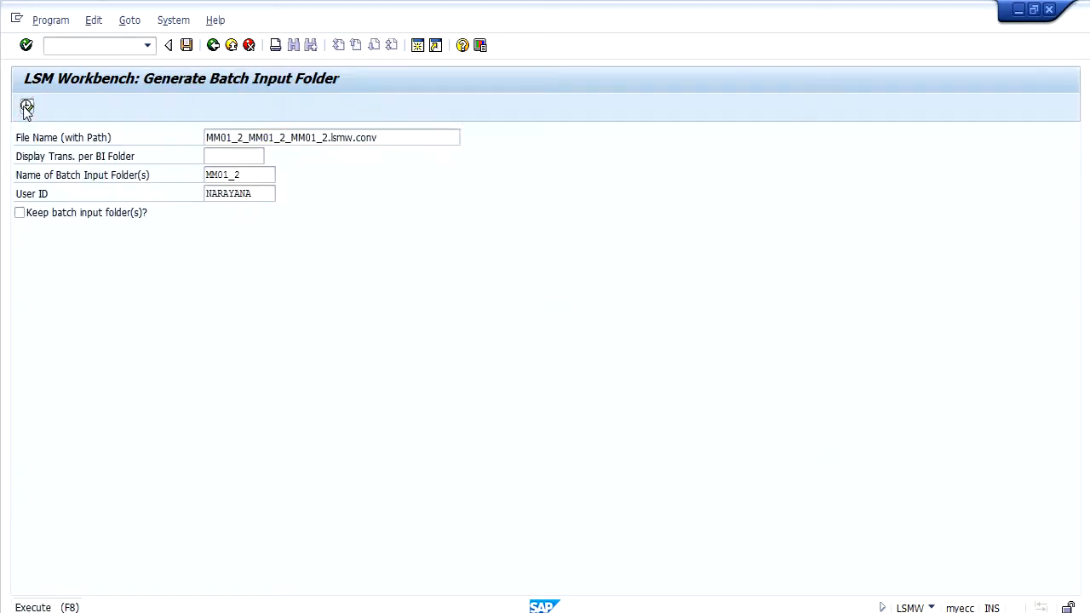
left_click(27, 108)
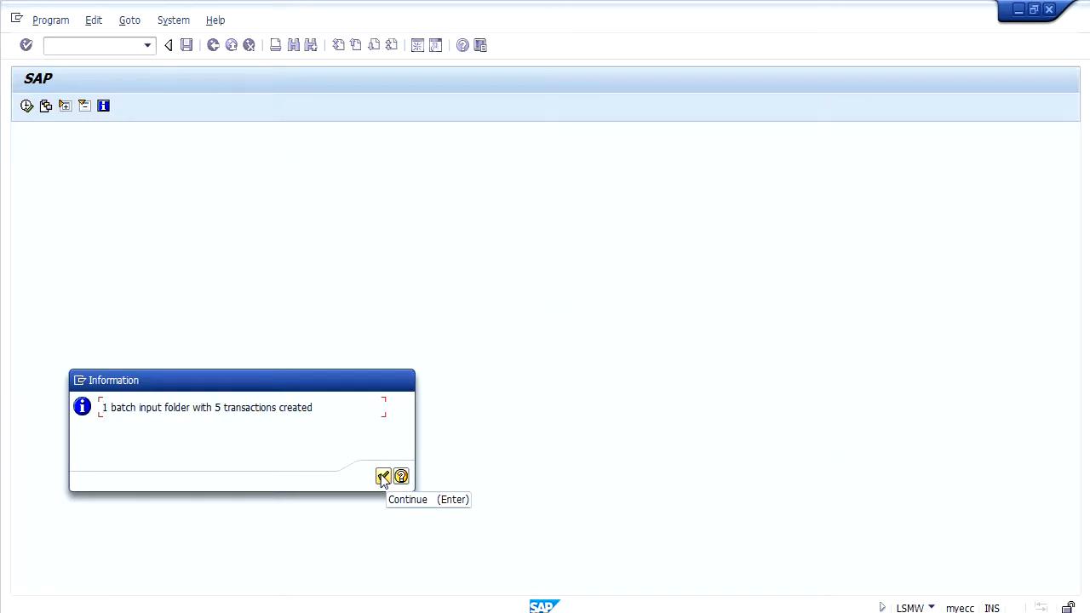
left_click(382, 477)
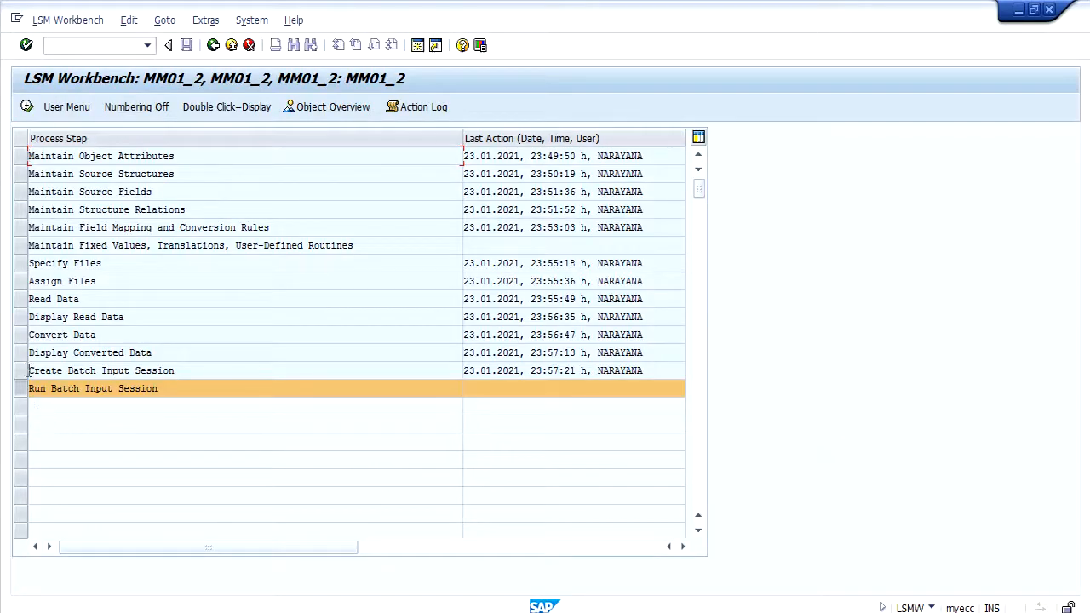
- Open Run Batch Input Session and start processing session MM01_2 in Process/foreground mode with Dynpro standard size
left_click(27, 107)
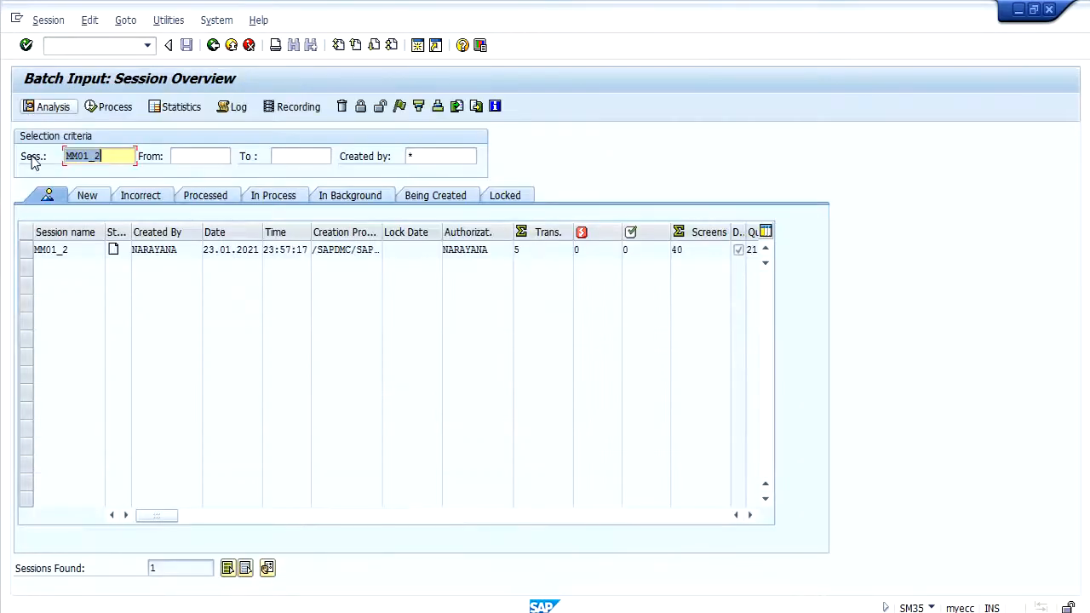
left_click(27, 250)
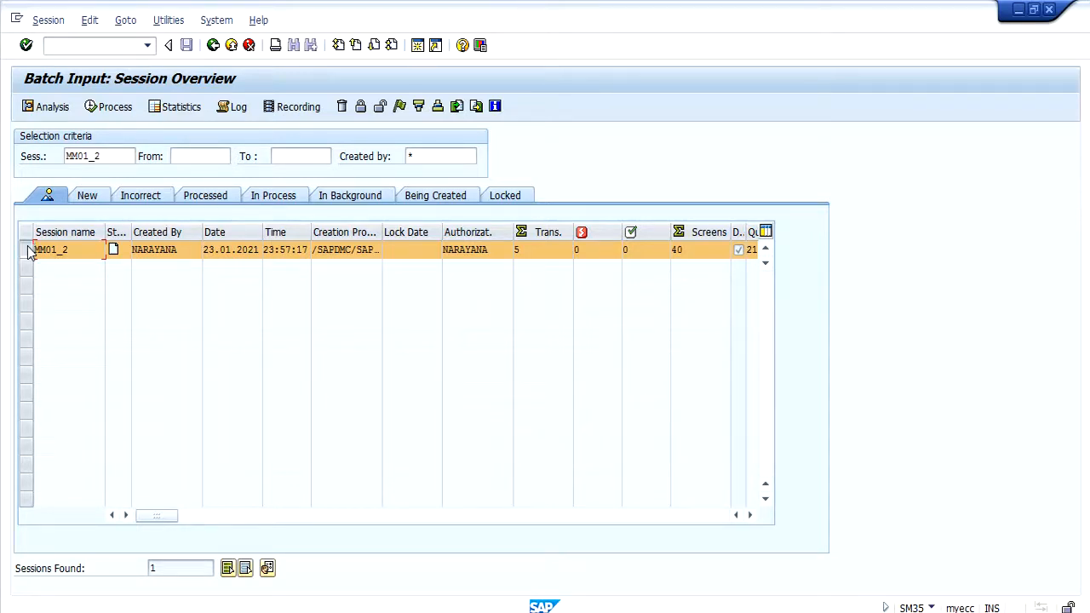
left_click(104, 108)
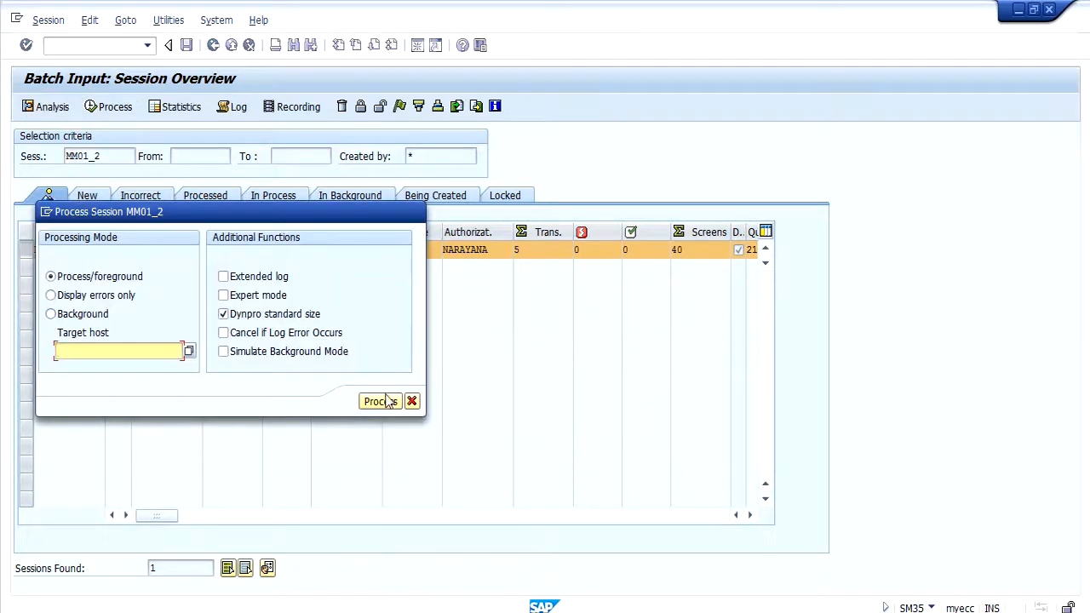
left_click(385, 404)
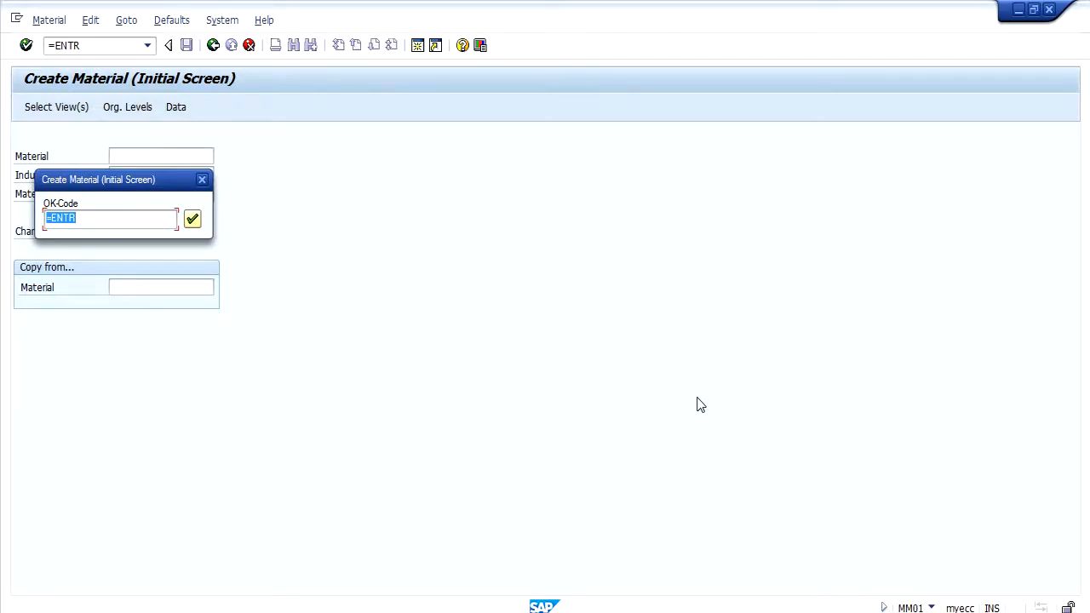
- Process the session's first record through Basic Data 1, Purchasing, Plant Data / Storage 1 and Accounting 1 with moving price 10, and save the material
key("Return")
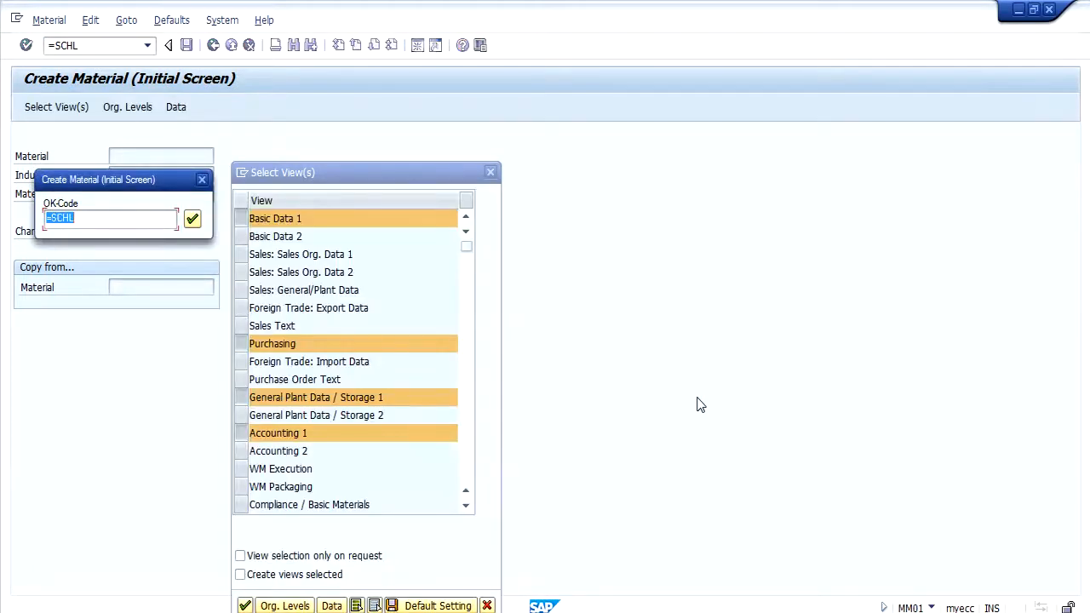
key("Return")
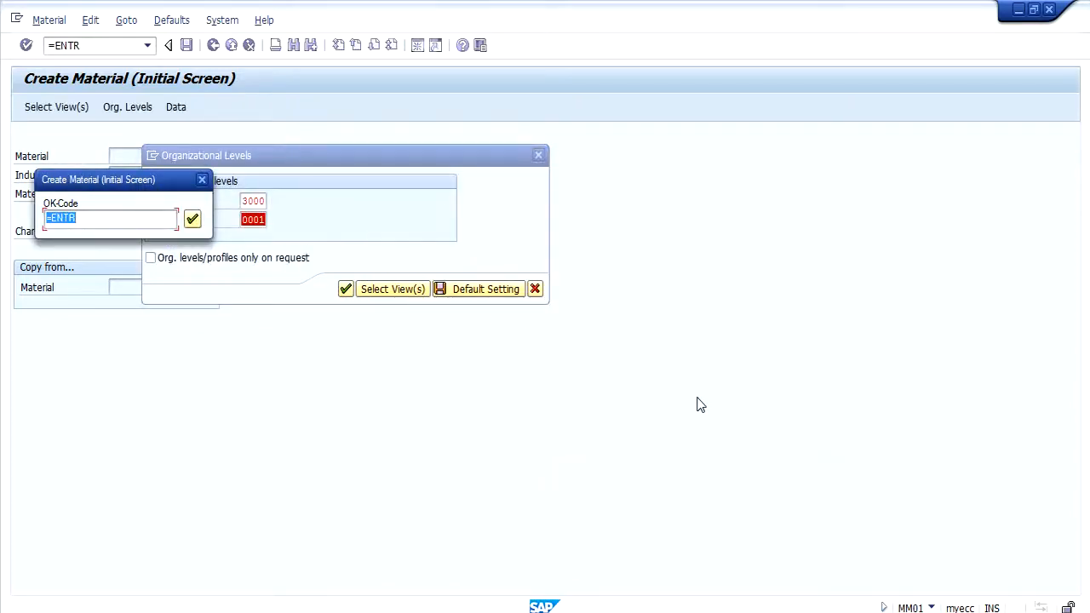
key("Return")
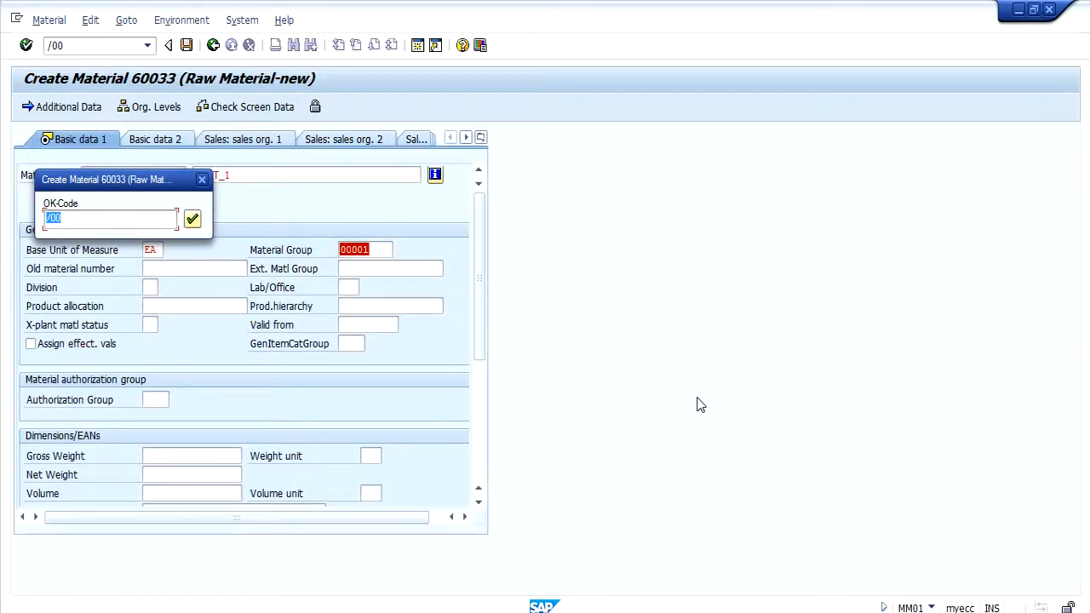
key("Return")
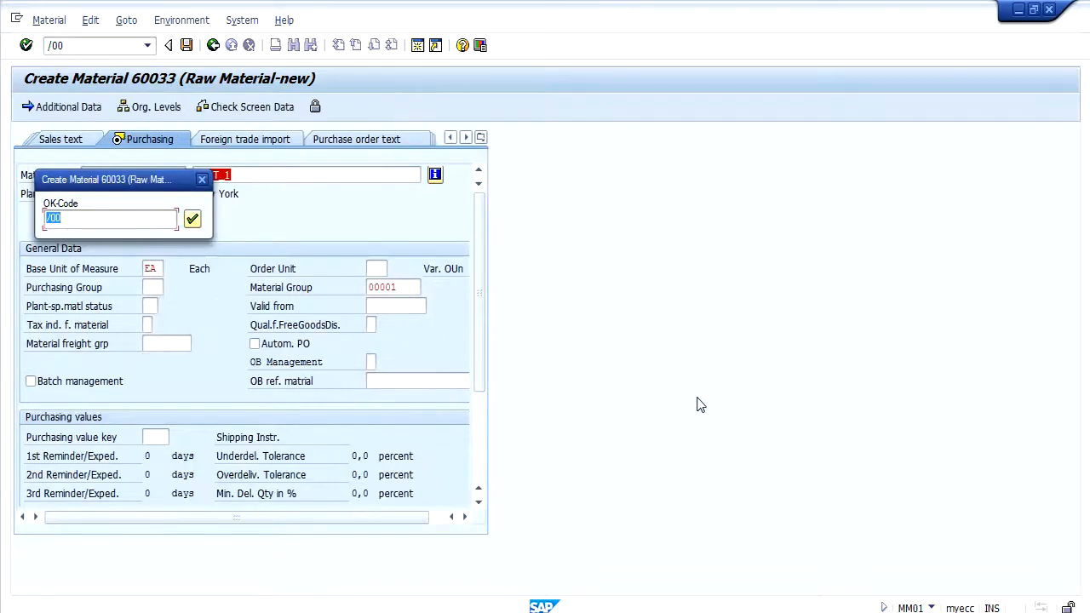
key("Return")
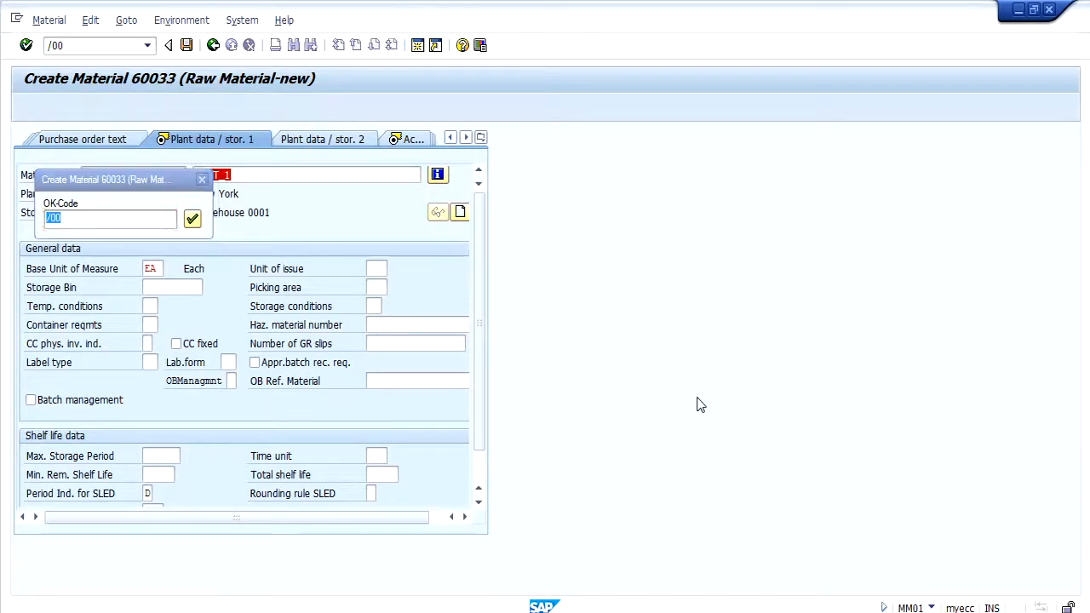
key("Return")
key("Return")
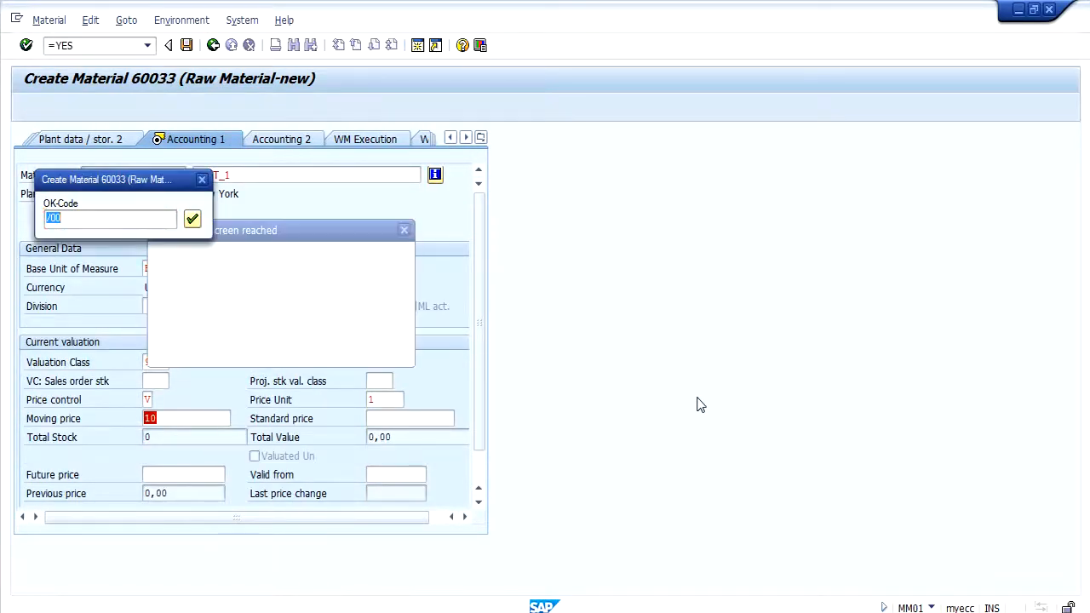
key("Return")
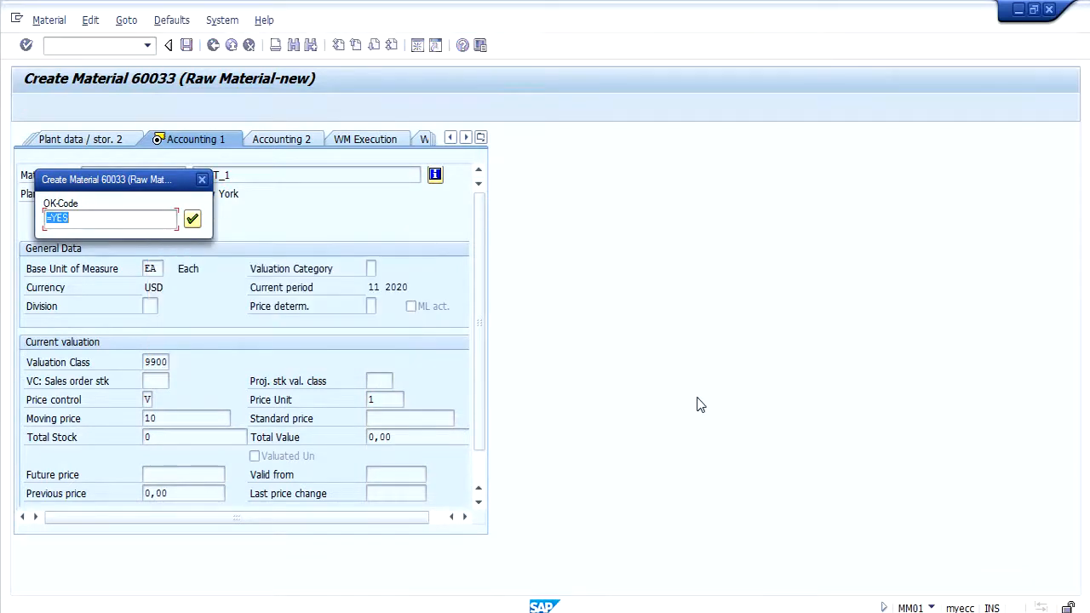
- Process the second record for plant 3000 and storage location 0001 through all its selected views with moving price 11, and save the material
key("Return")
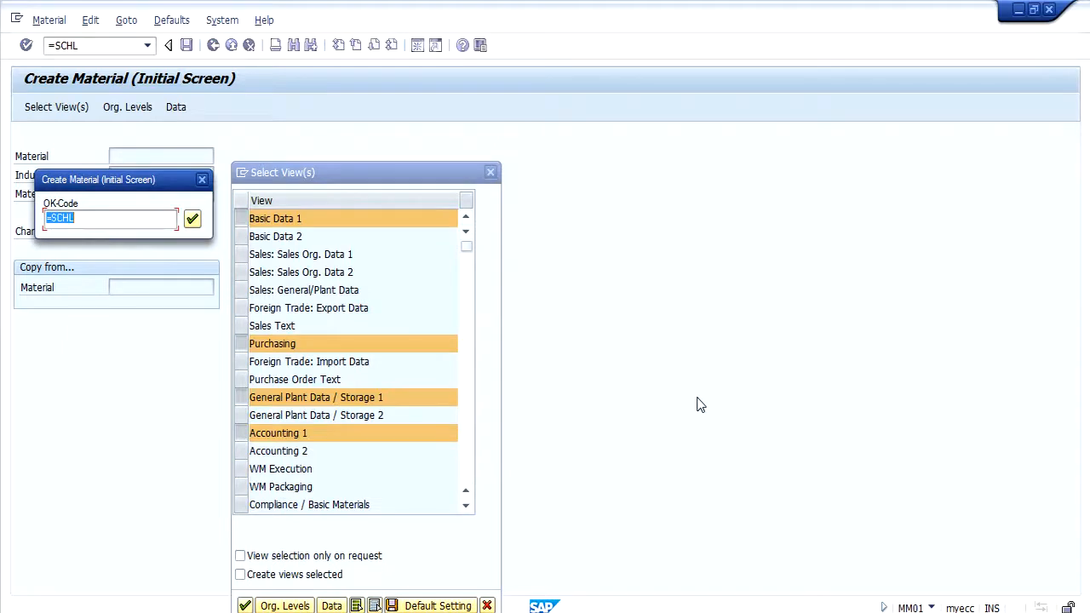
key("Return")
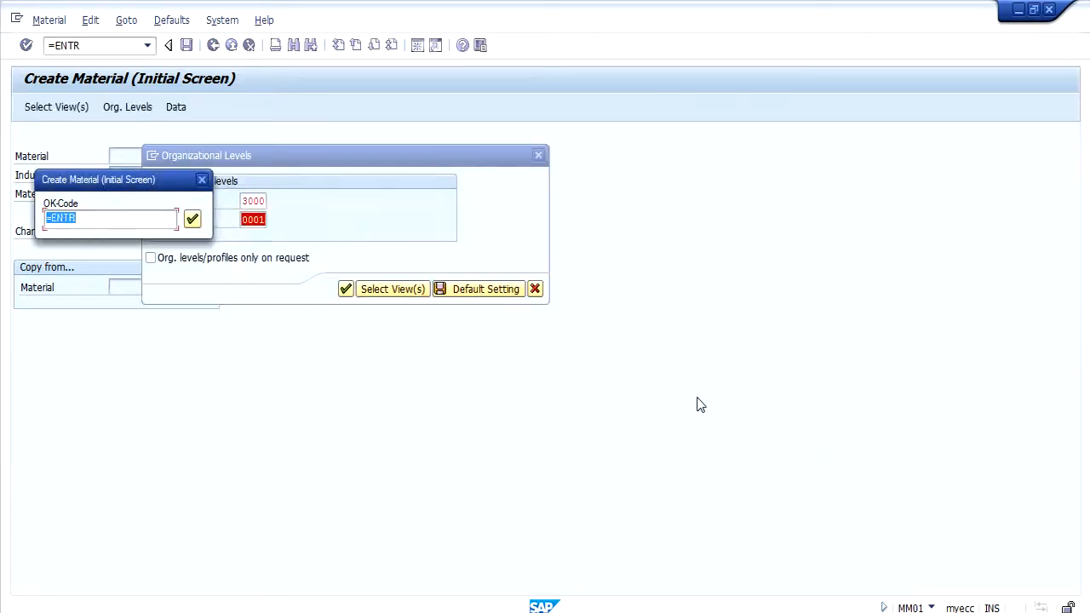
key("Return")
key("Return")
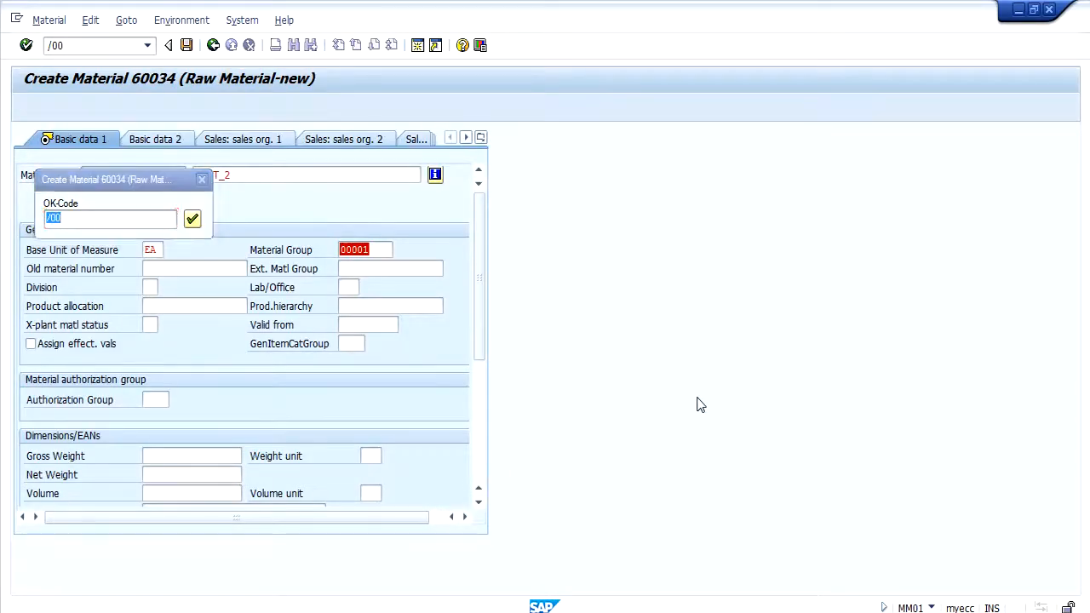
key("Return")
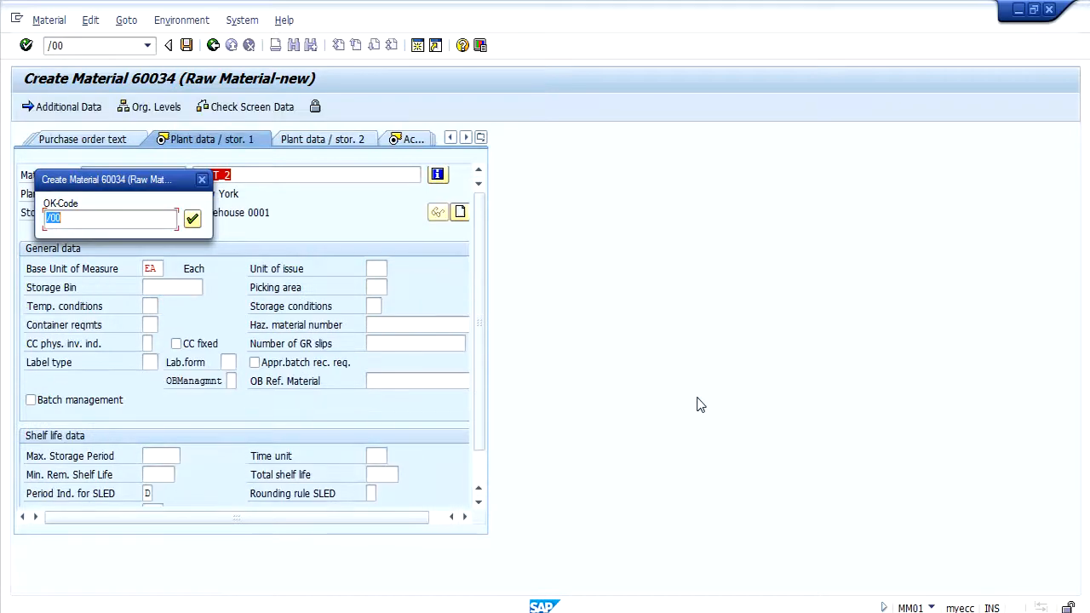
key("Return")
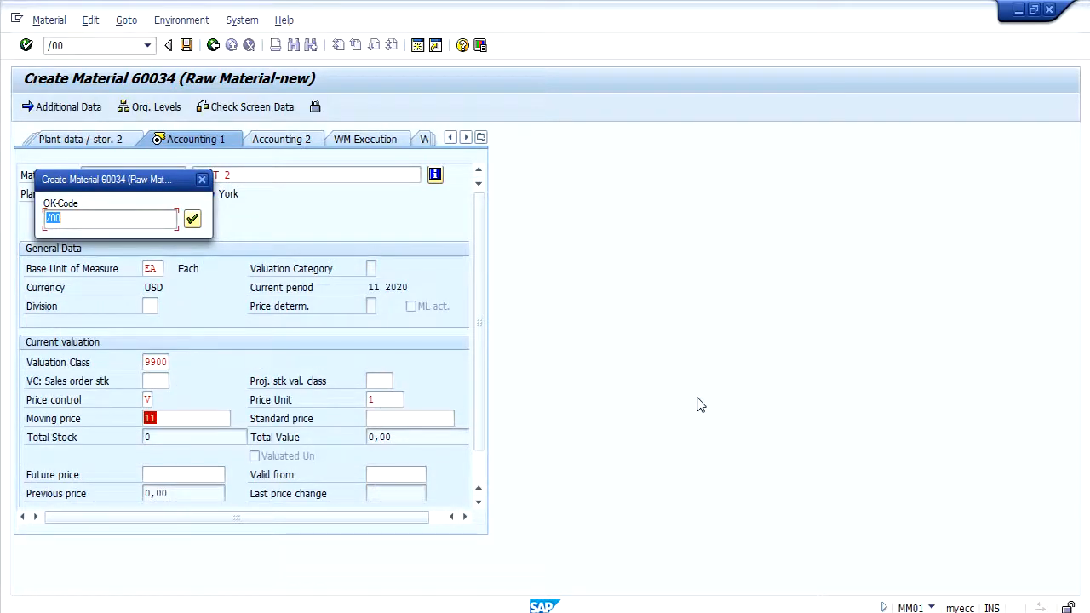
key("Return")
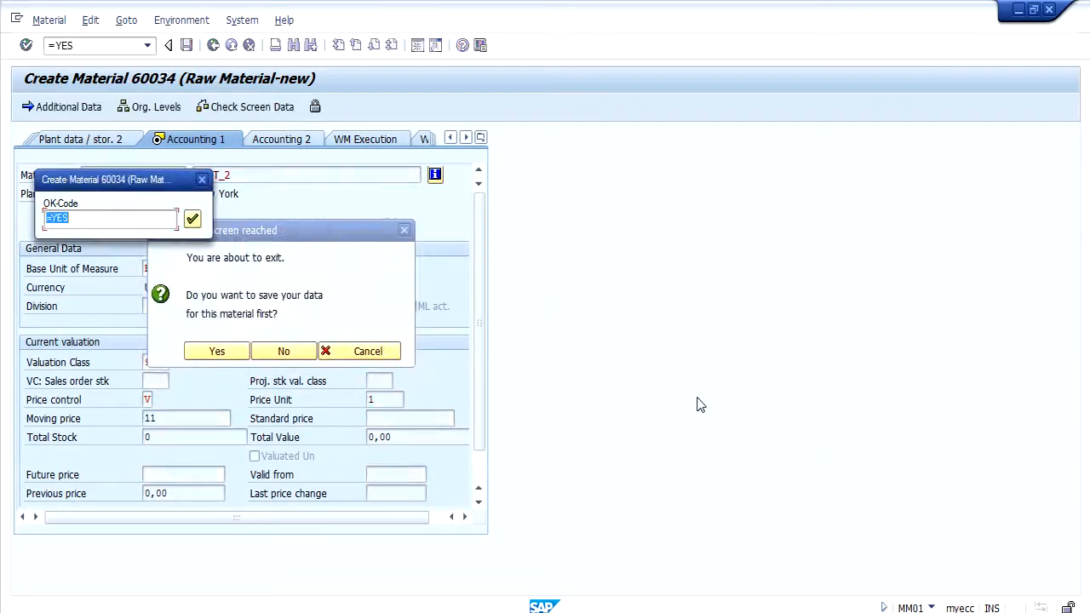
key("Return")
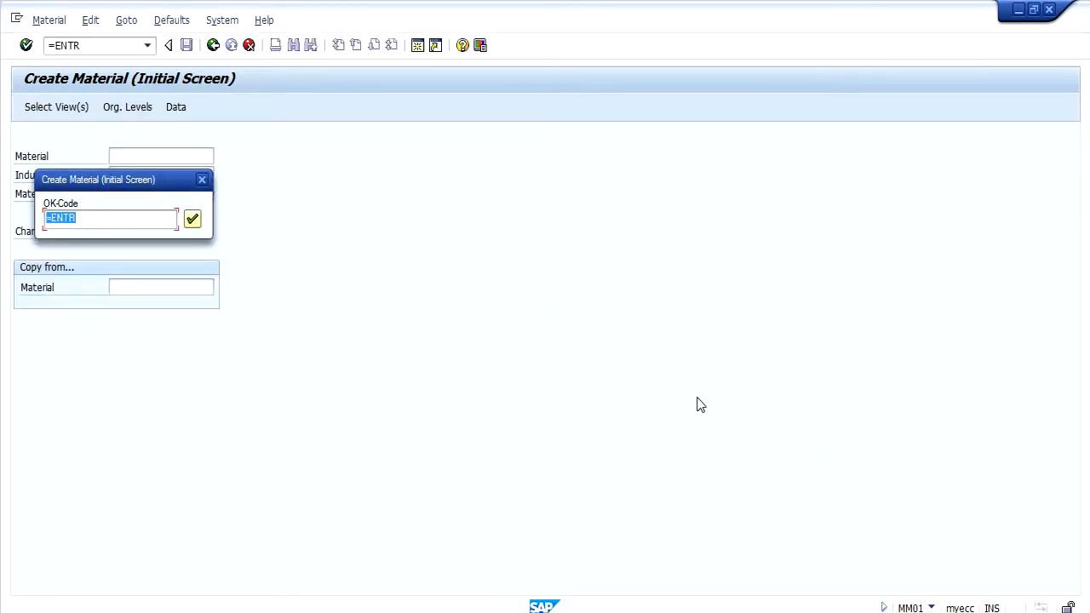
- Process the third record from view selection through Accounting 1 with material group 00001 and moving price 12, and save the material
key("Return")
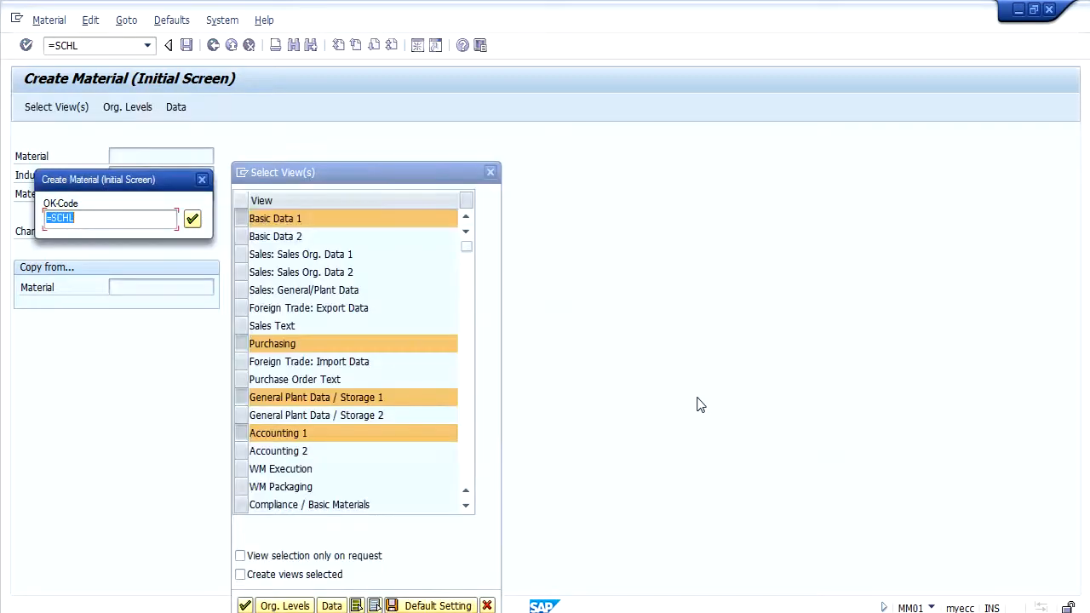
key("Return")
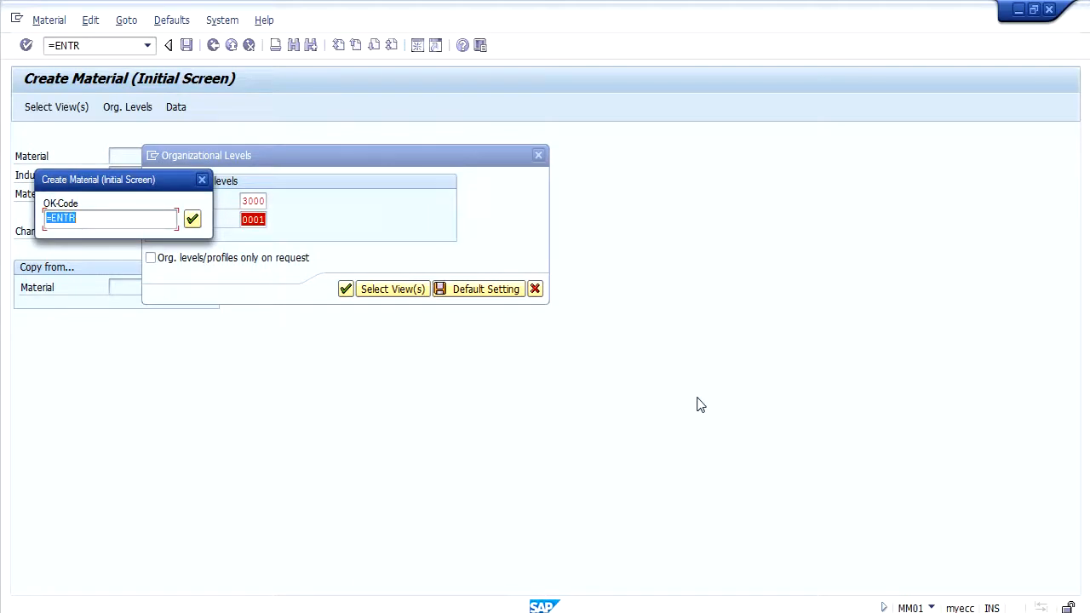
key("Return")
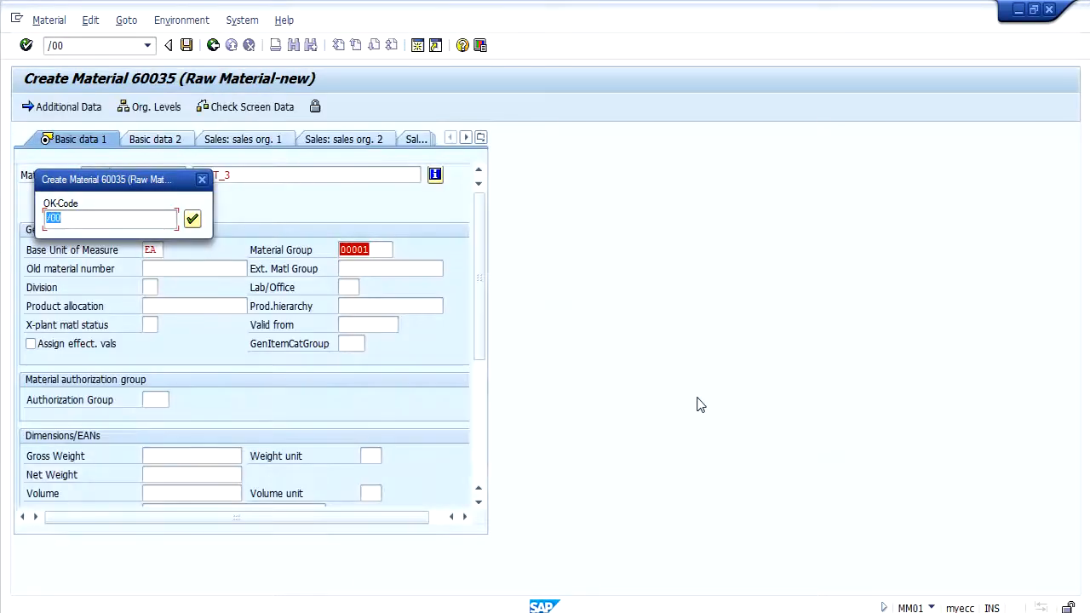
key("Return")
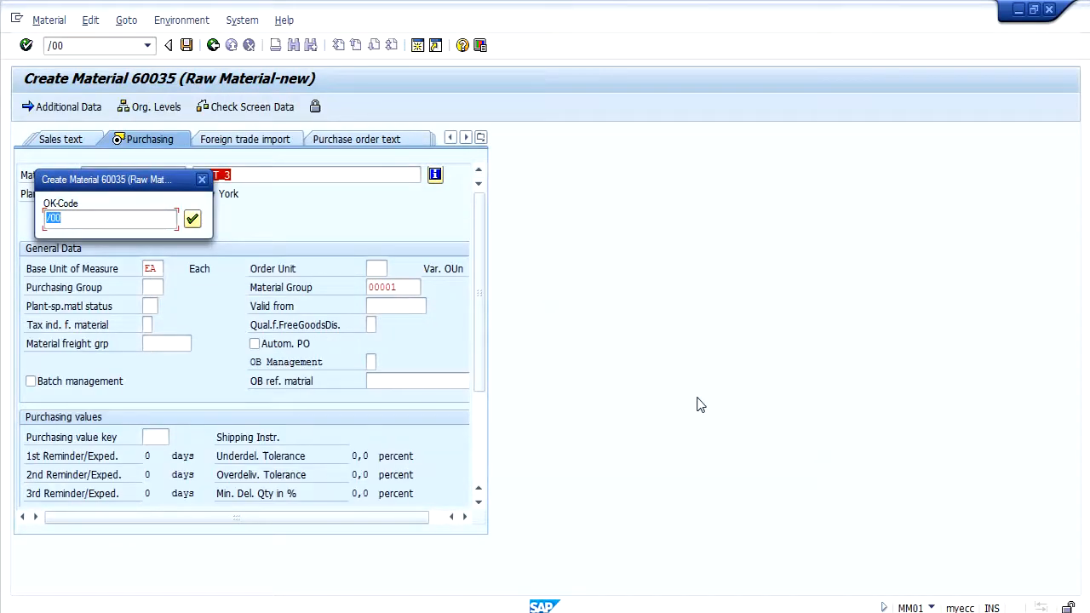
key("Return")
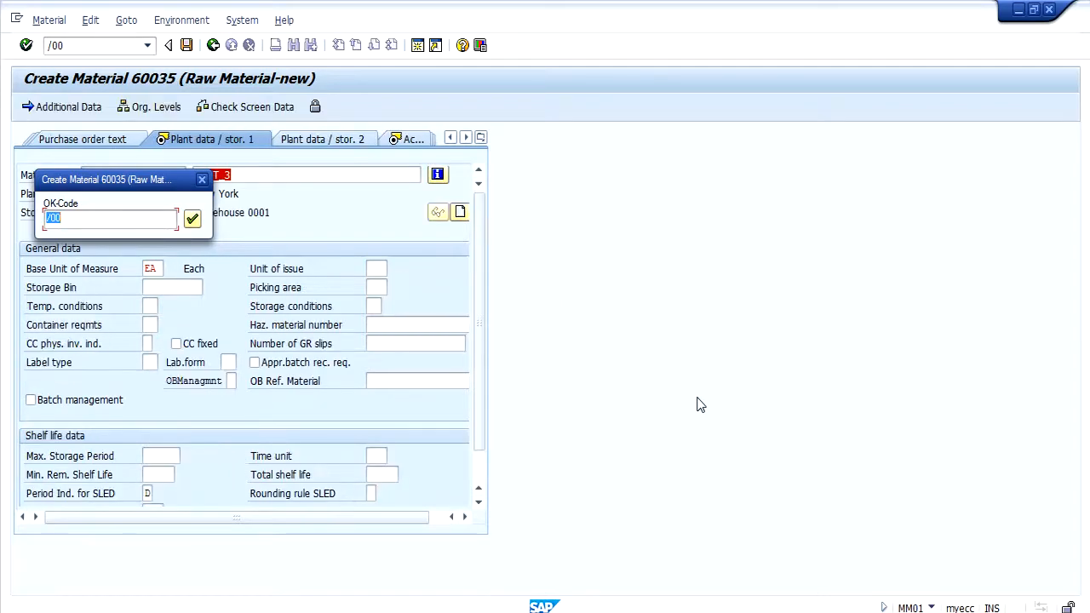
key("Return")
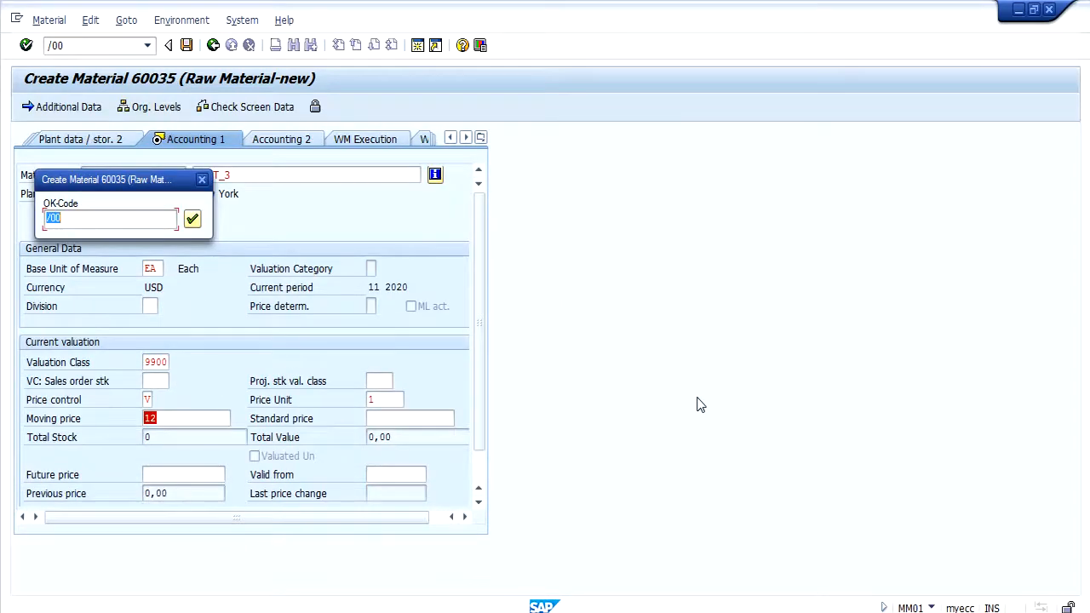
key("Return")
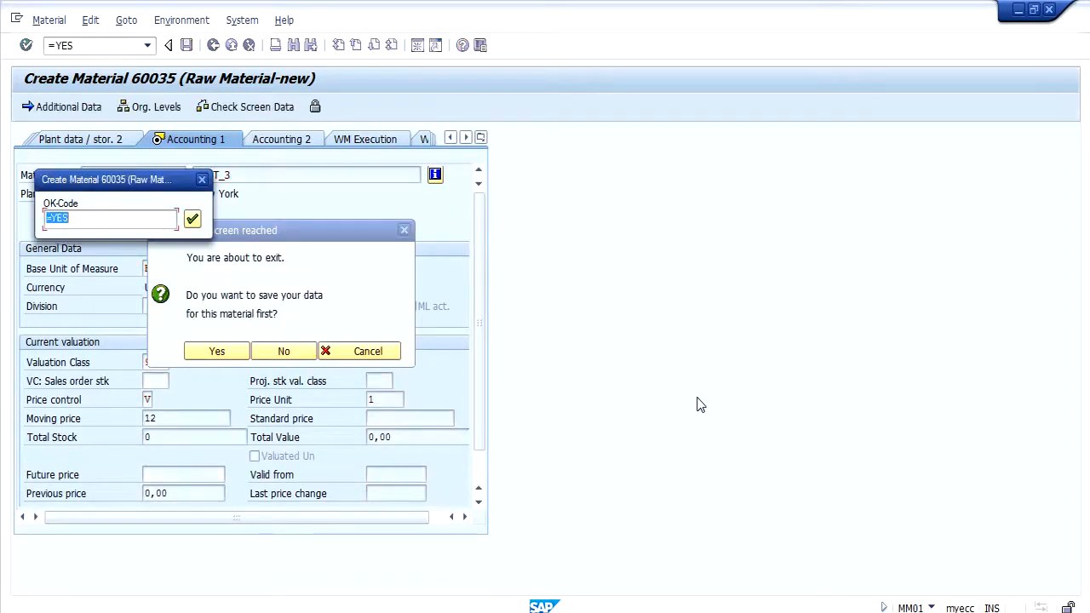
key("Return")
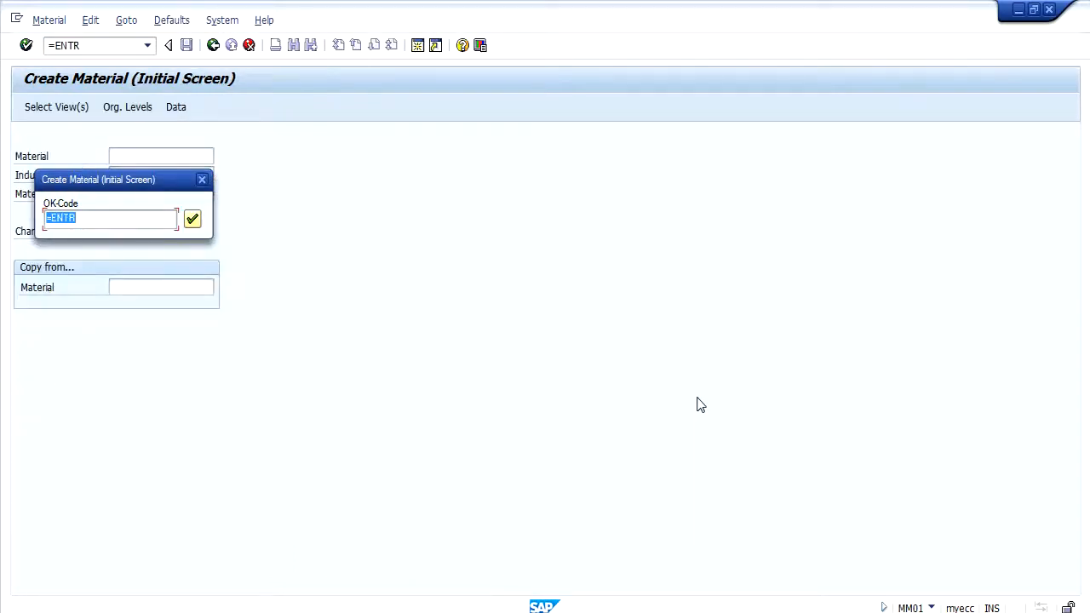
- Process the fourth record through its organizational levels and selected views with moving price 13, and save the material
key("Return")
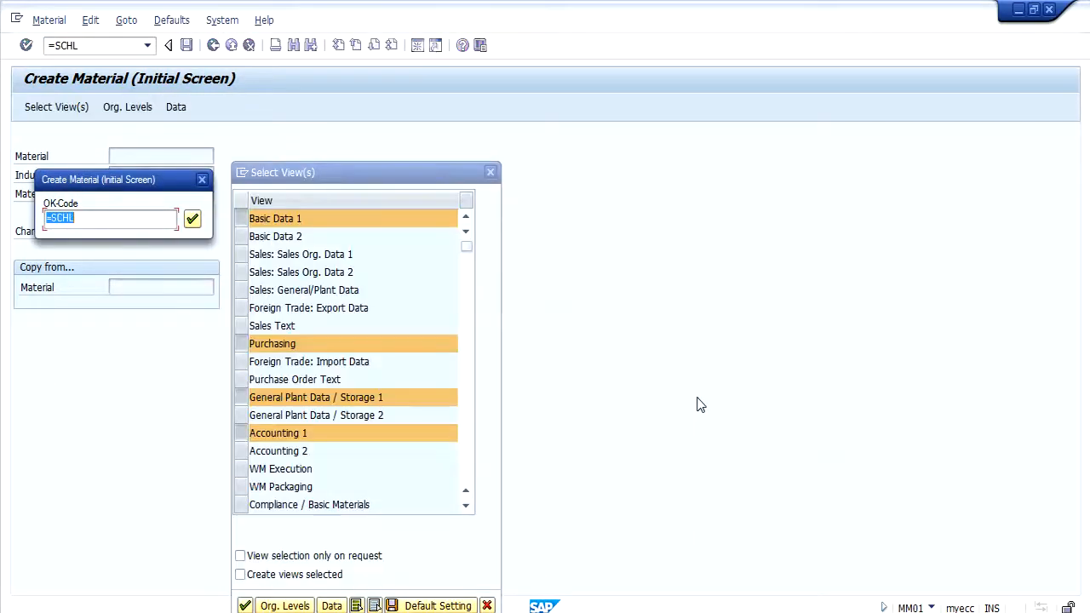
key("Return")
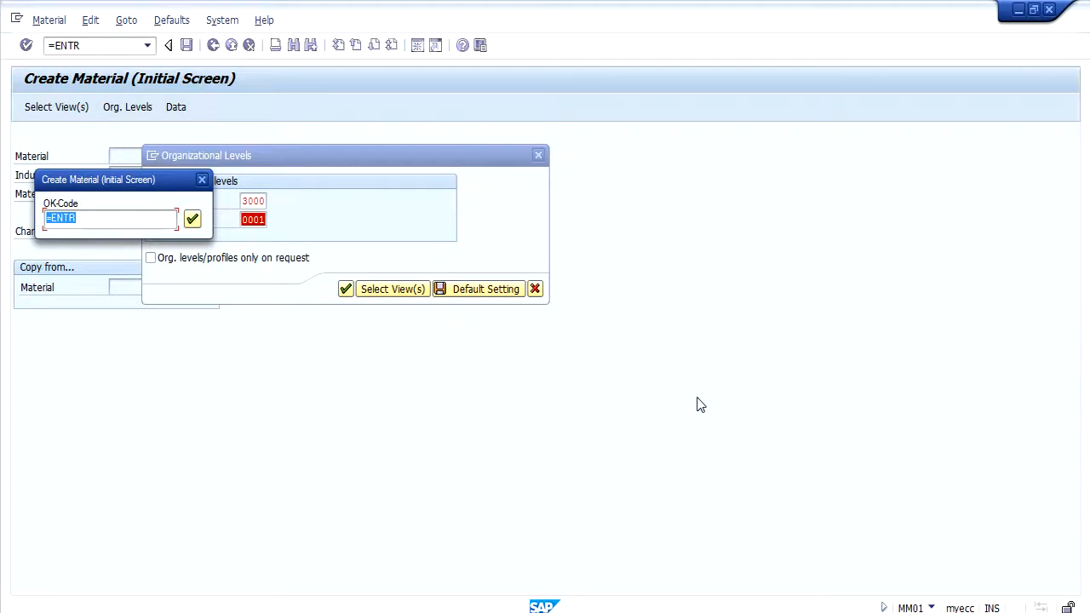
key("Return")
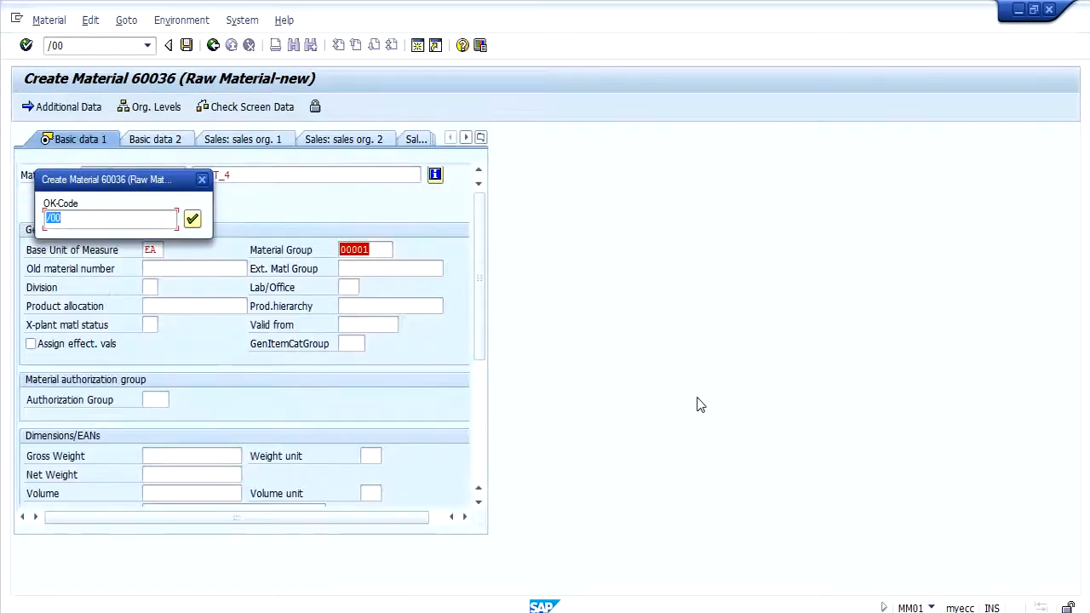
key("Return")
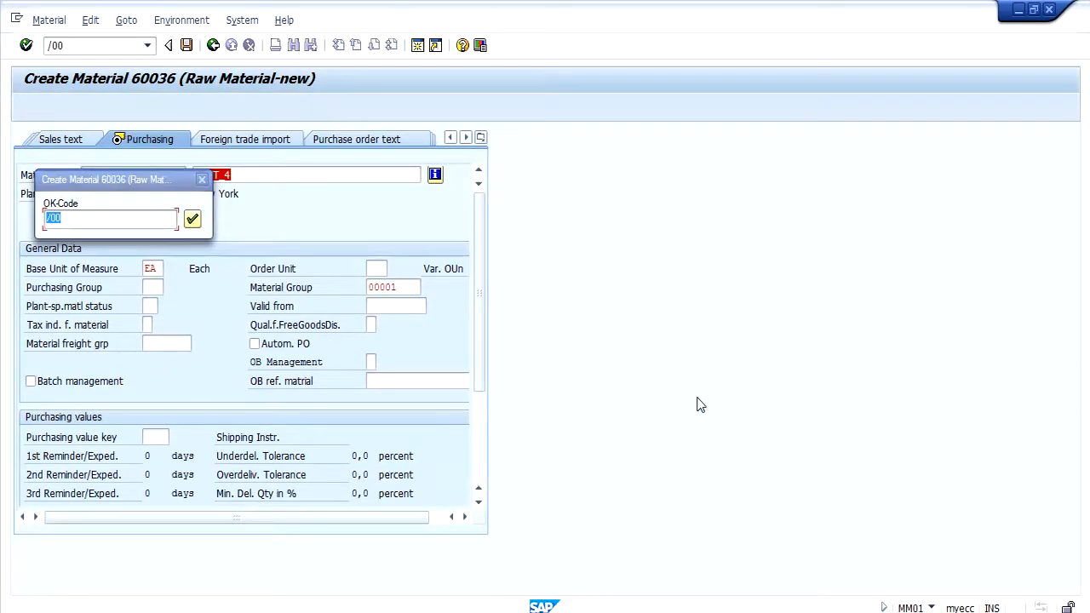
key("Return")
key("Return")
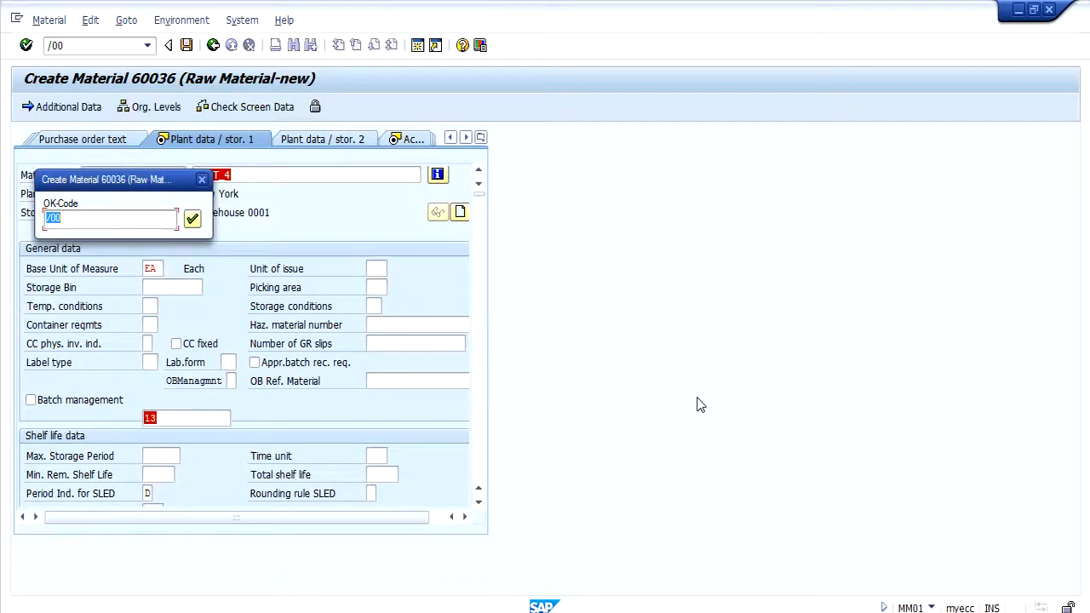
key("Return")
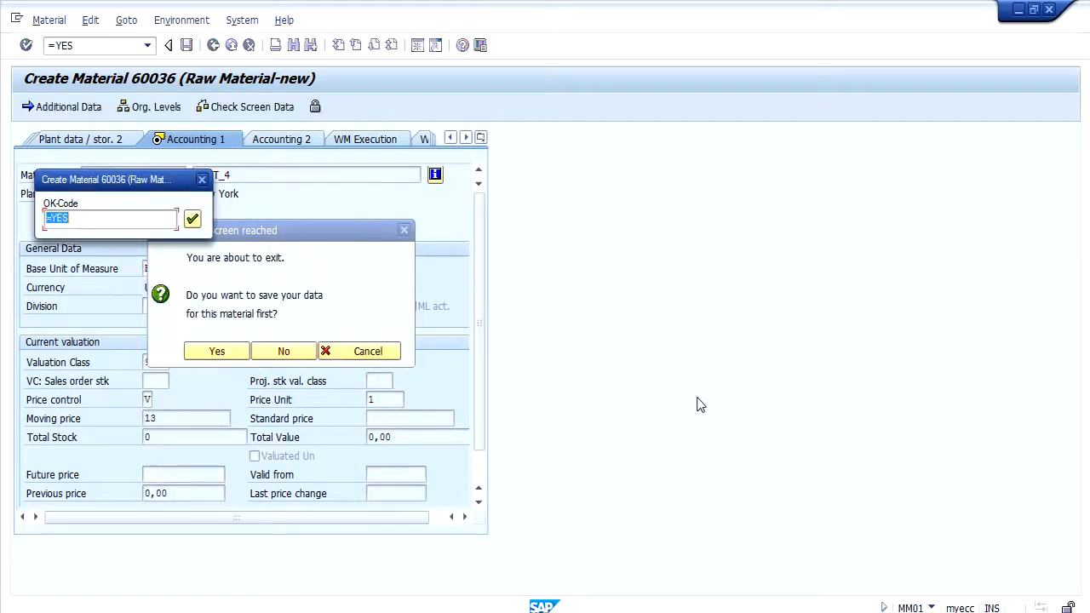
key("Return")
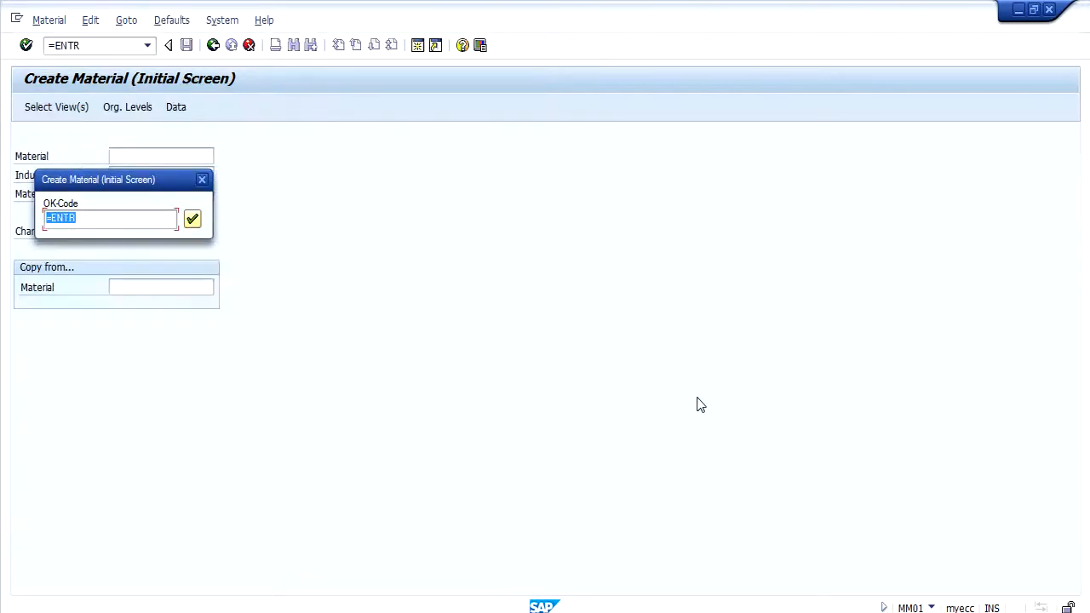
- Process the fifth record through view selection, plant 3000, storage location 0001 and its selected views with moving price 14, and save the material
key("Return")
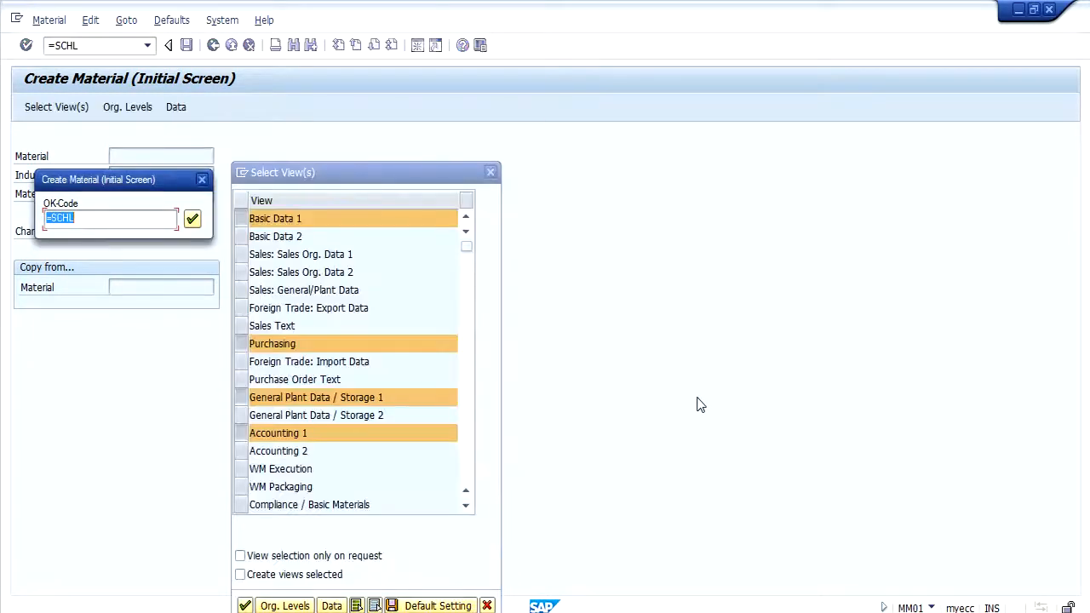
key("Return")
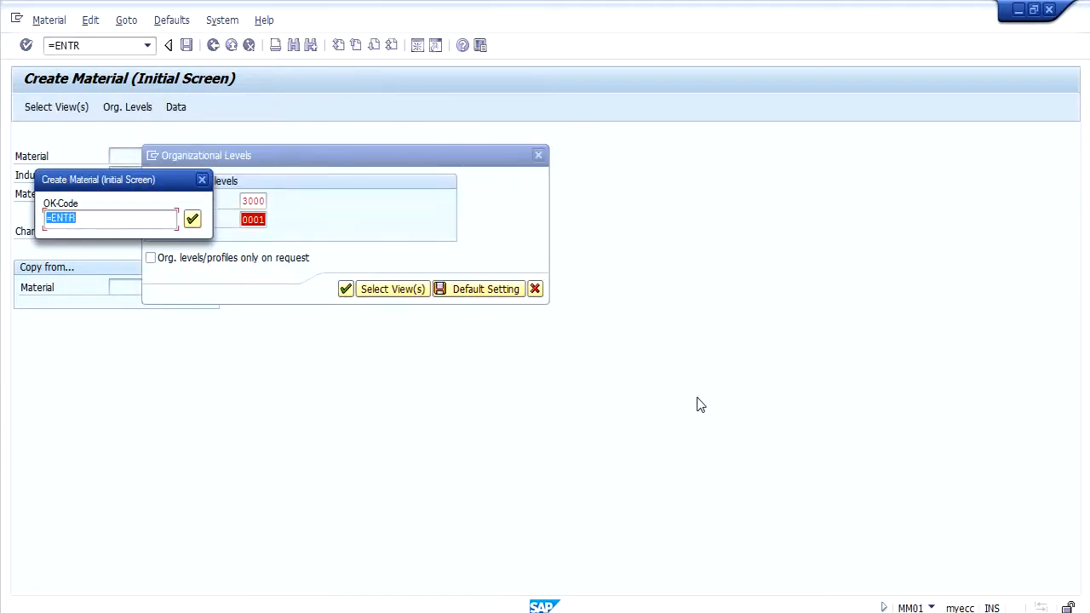
key("Return")
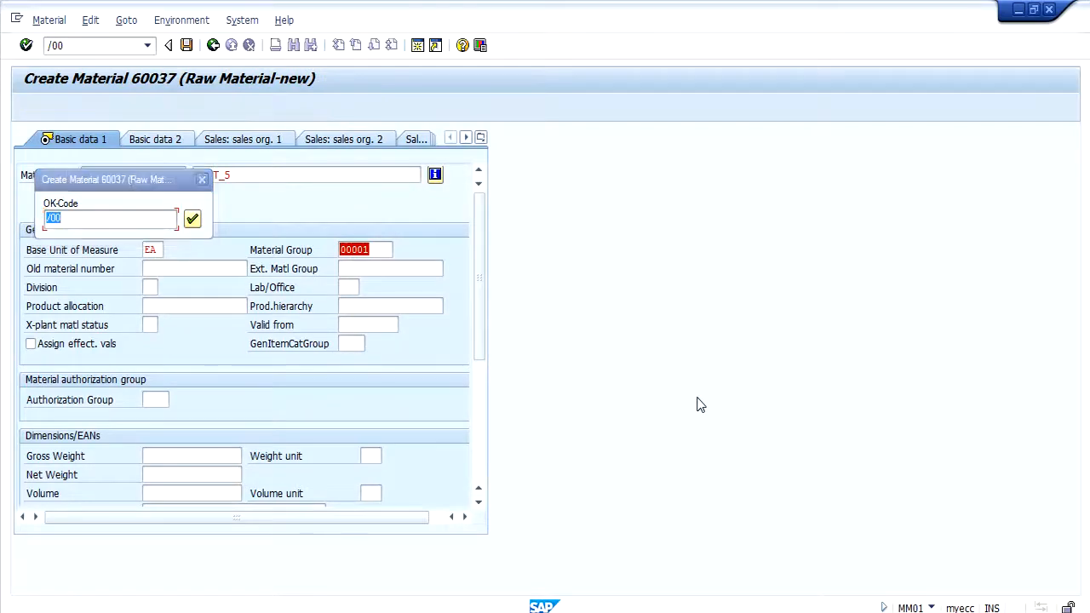
key("Return")
key("Return")
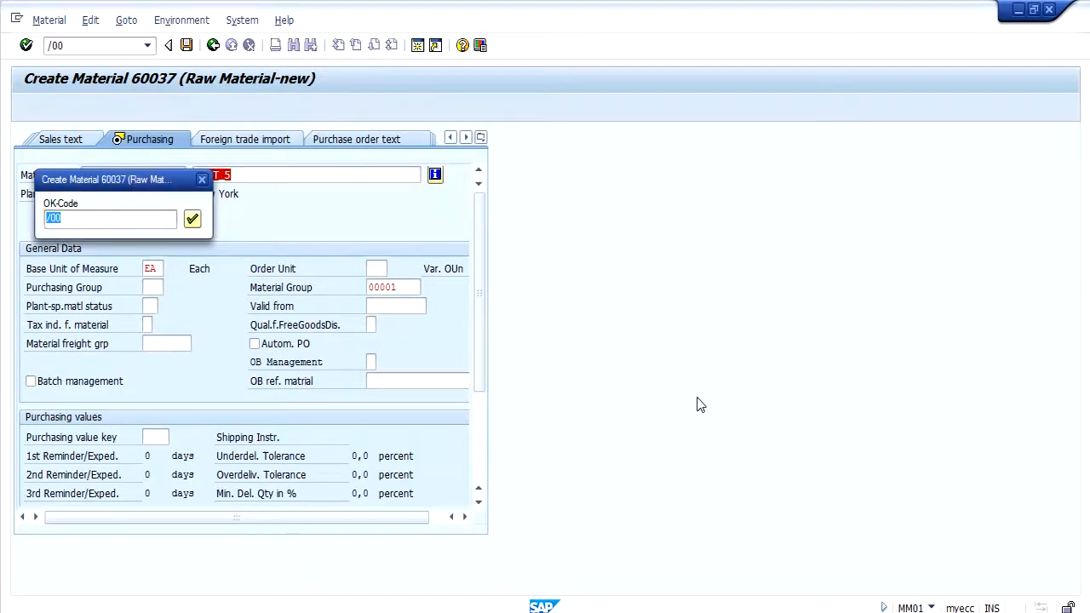
key("Return")
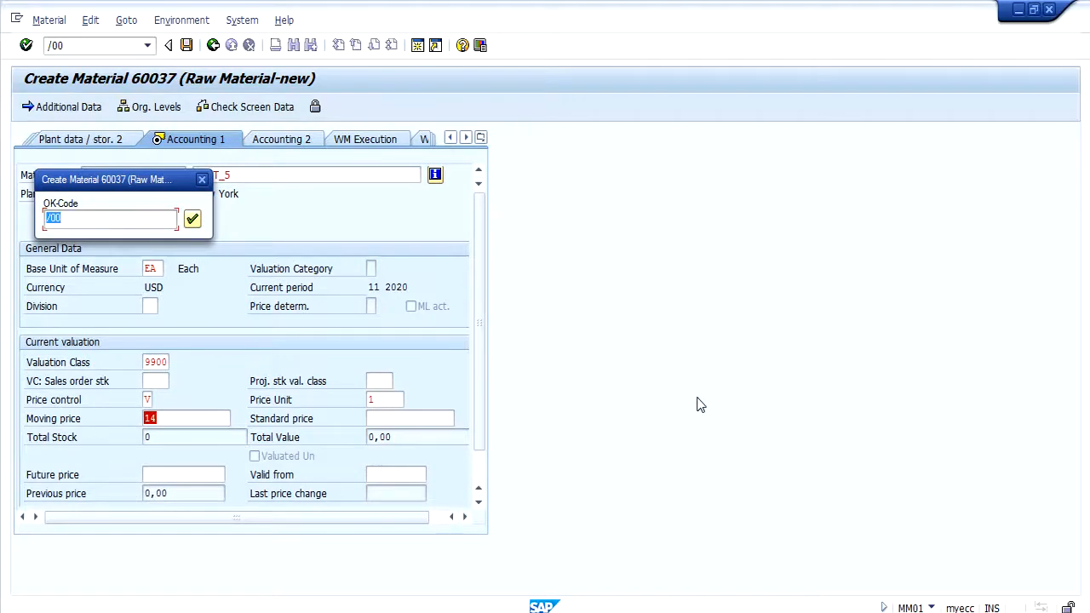
key("Return")
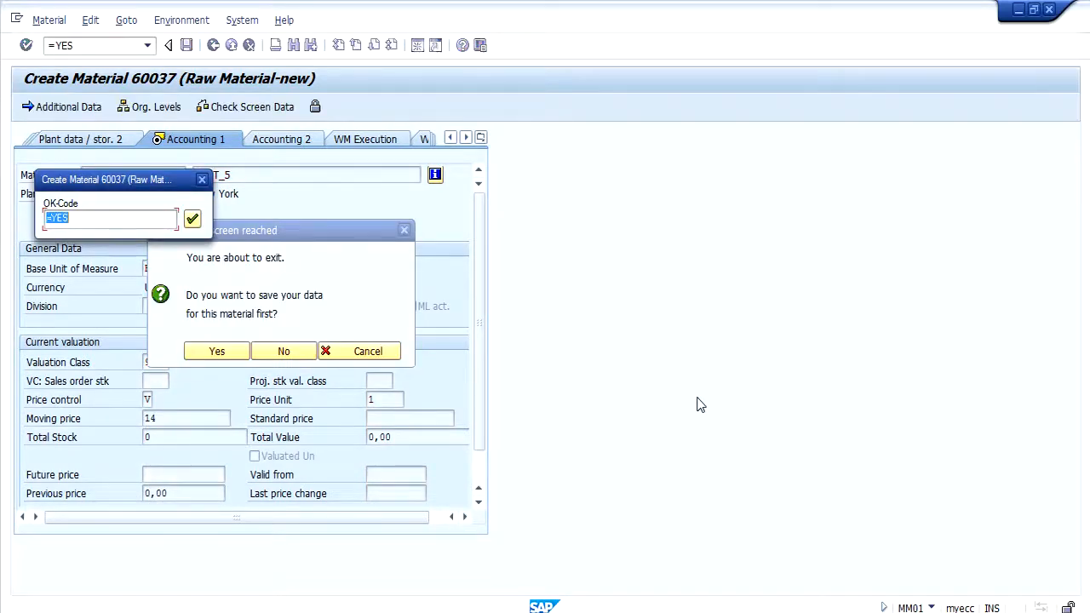
key("Return")
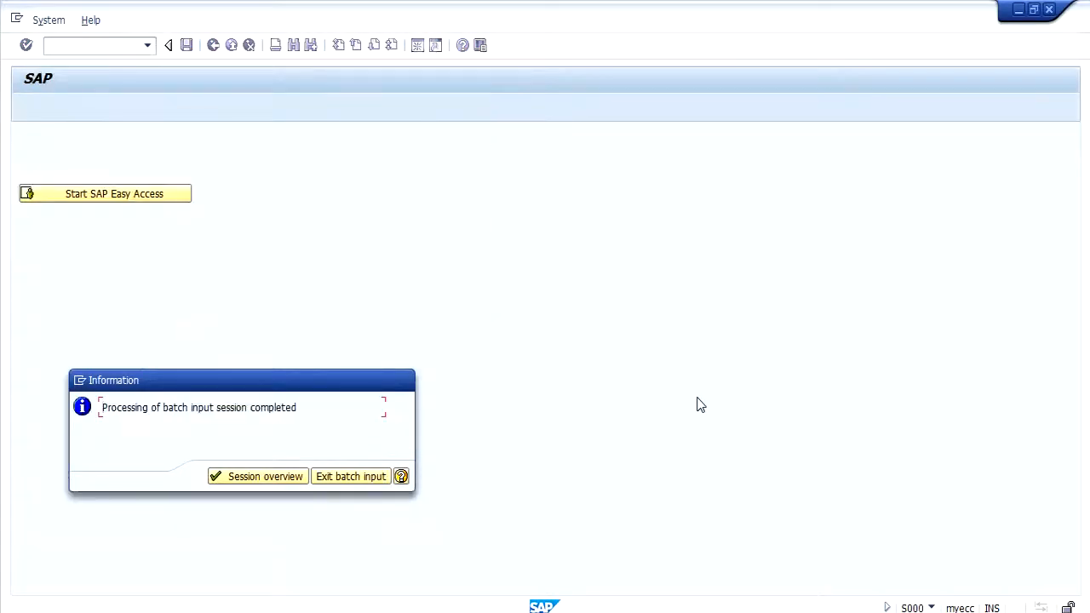
- Leave the completed batch input session and its overview, and open table MARD in the General Table Display with transaction /NSE16N
left_click(244, 477)
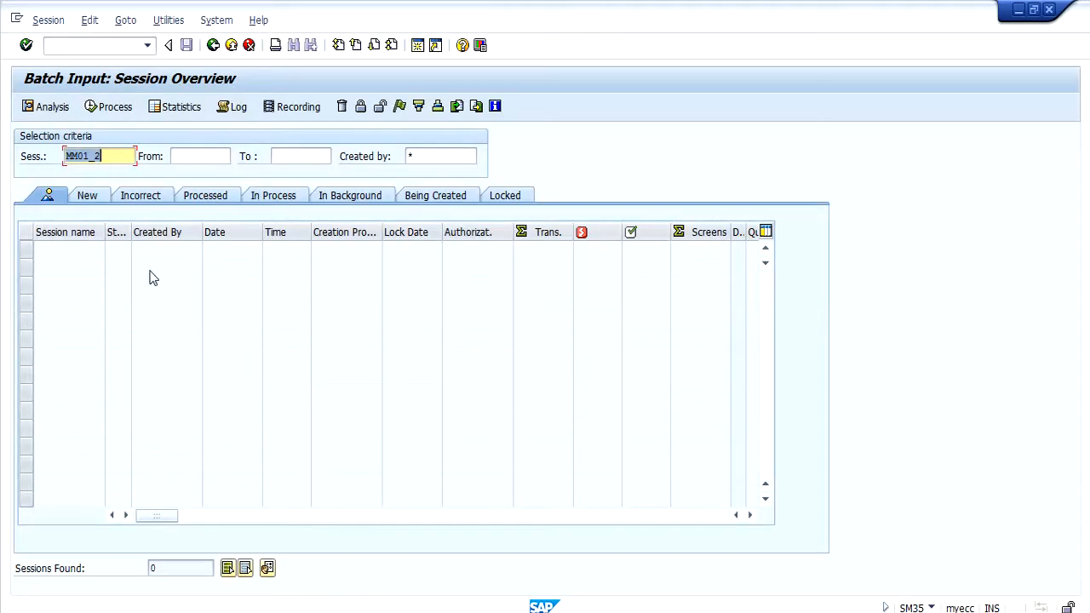
left_click(214, 46)
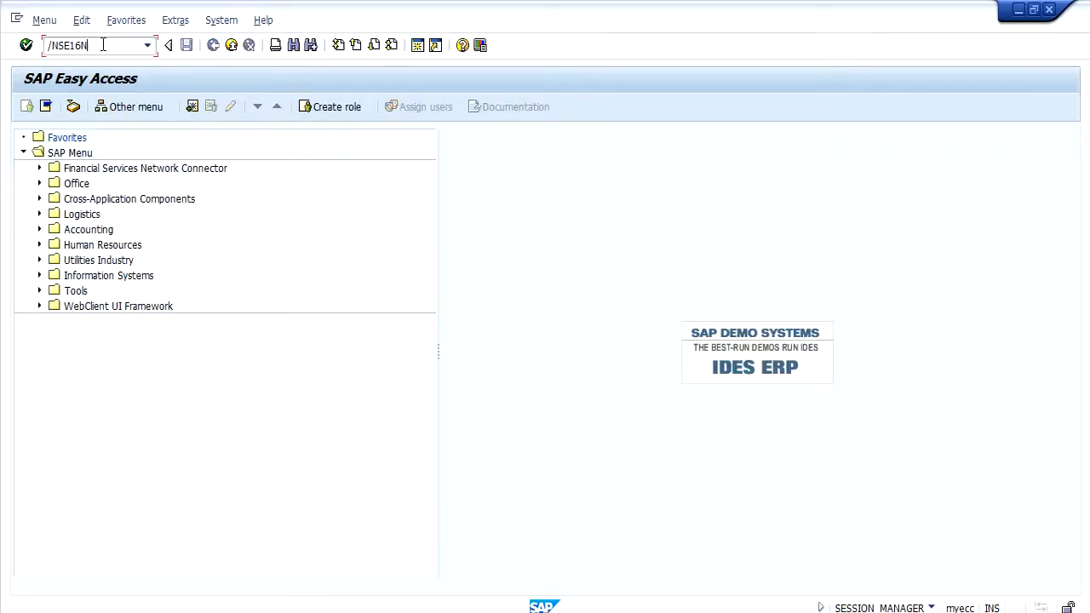
key("Return")
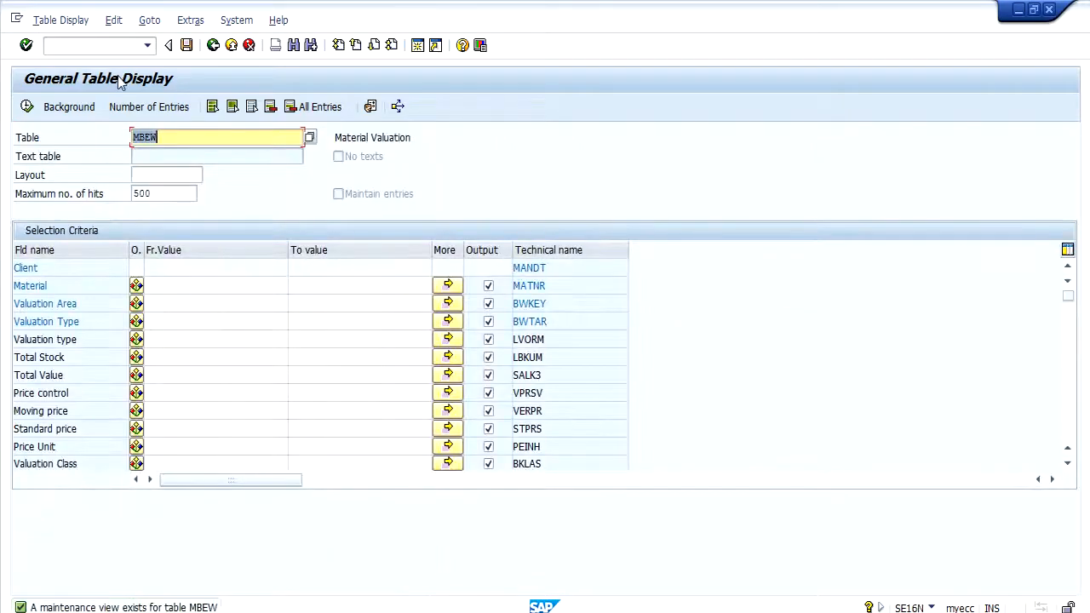
type("MARD")
key("Return")
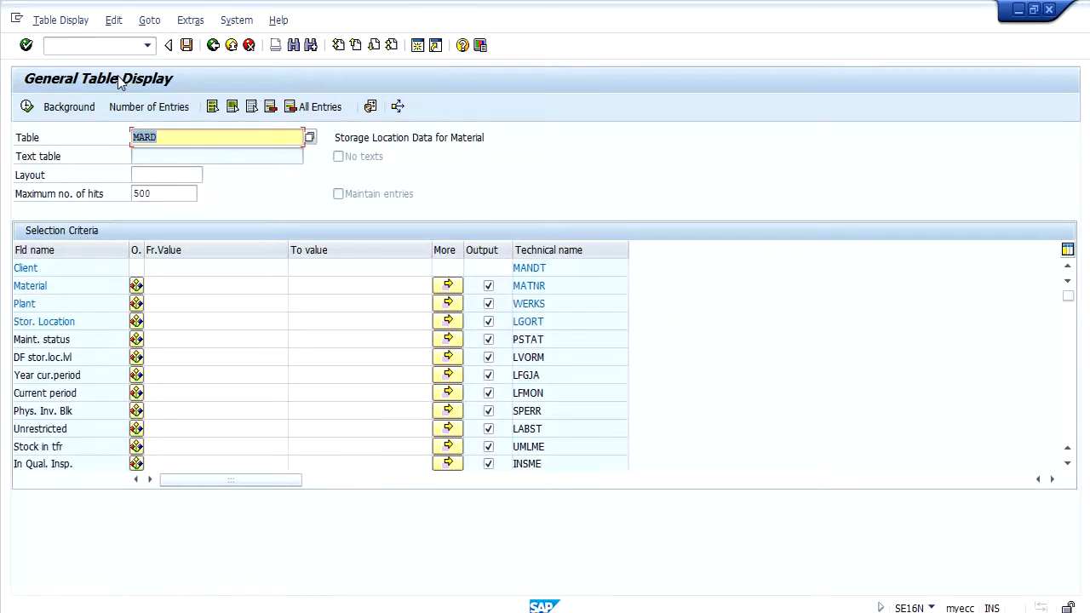
- Restrict the MARD selection to materials 60033 through 60037 in plant 3000
left_click(163, 286)
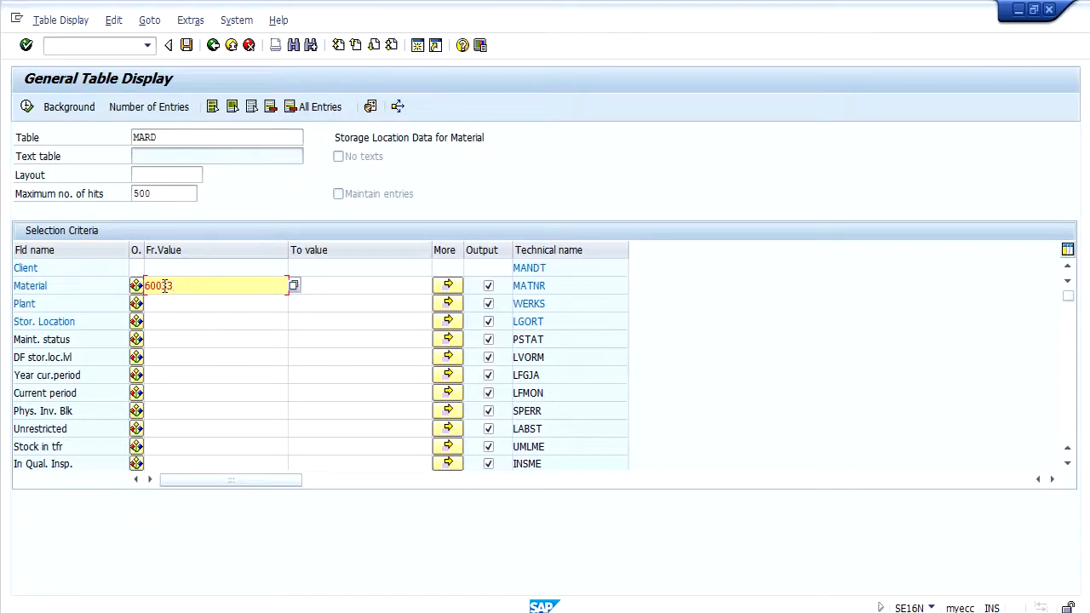
left_click(368, 278)
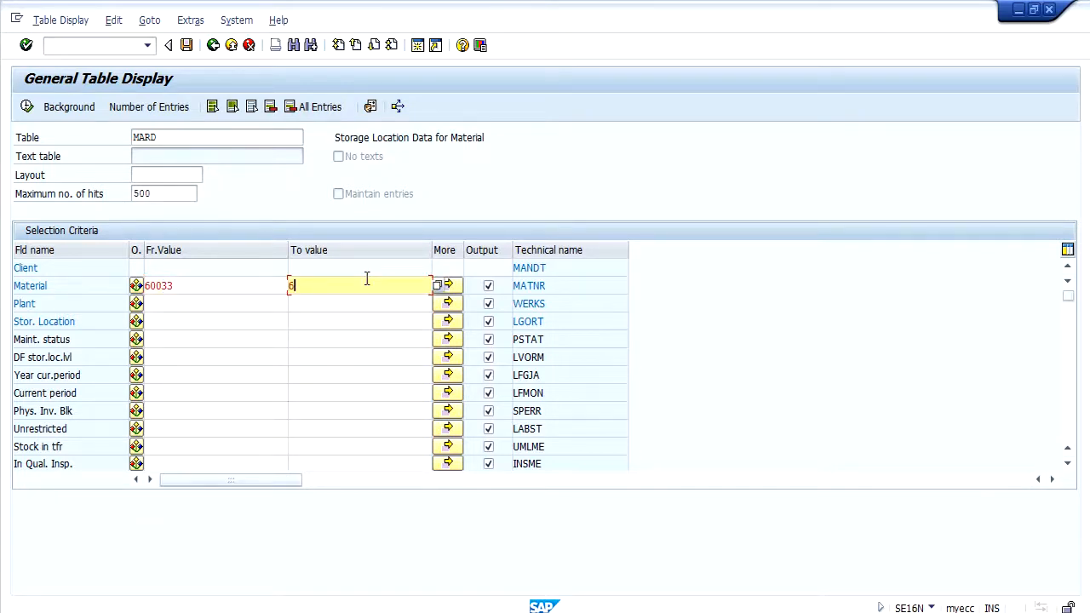
left_click(267, 308)
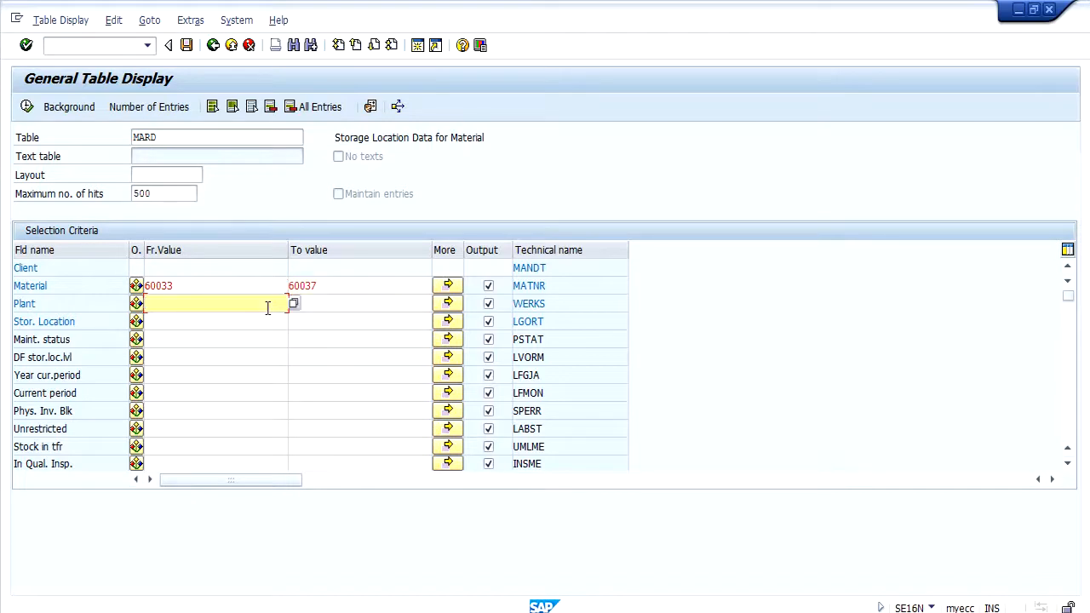
type("3000")
- Limit the output to Material, Plant and Stor. Location, run the MARD selection, and check each column's values for the new materials
left_click(252, 111)
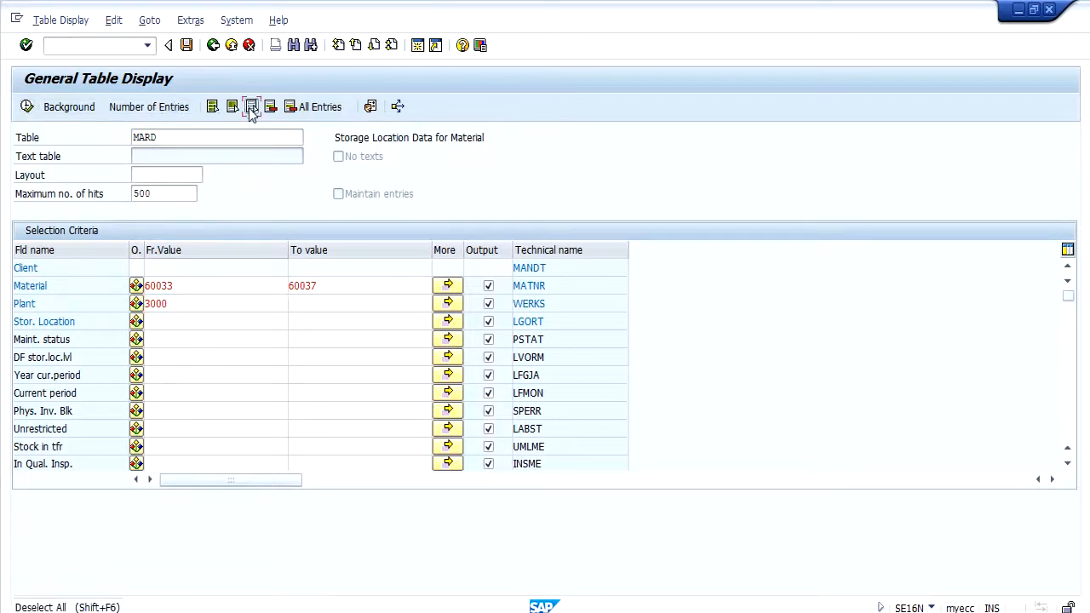
left_click(488, 286)
left_click(488, 304)
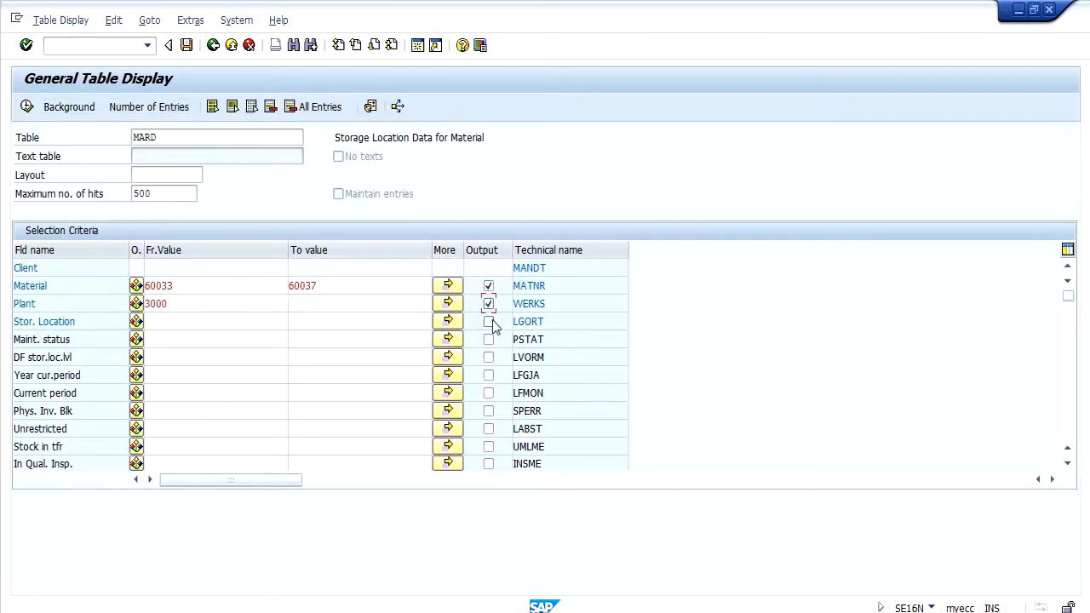
left_click(488, 321)
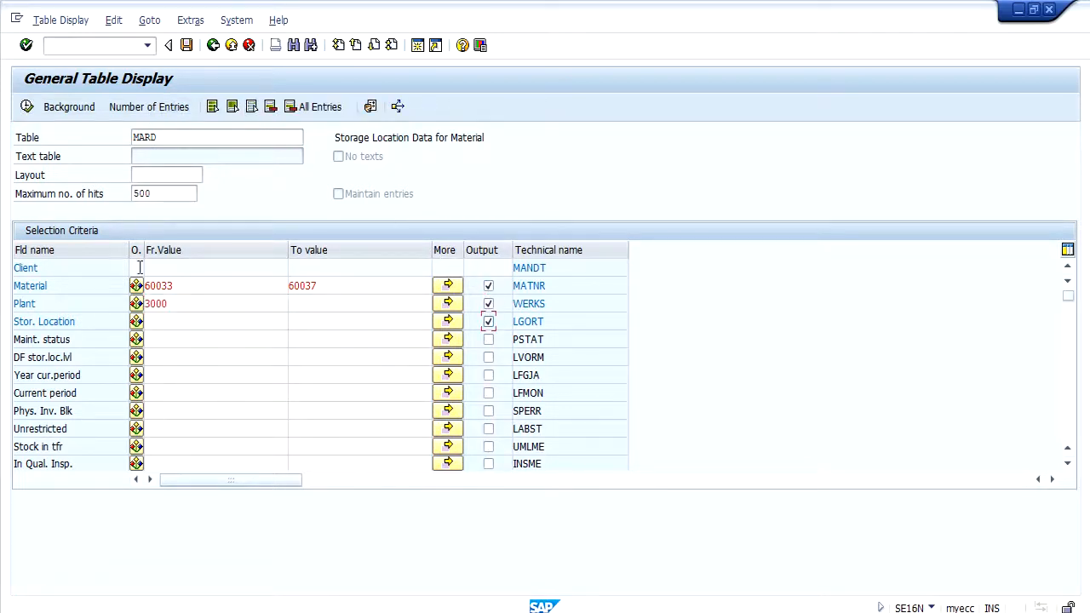
left_click(26, 107)
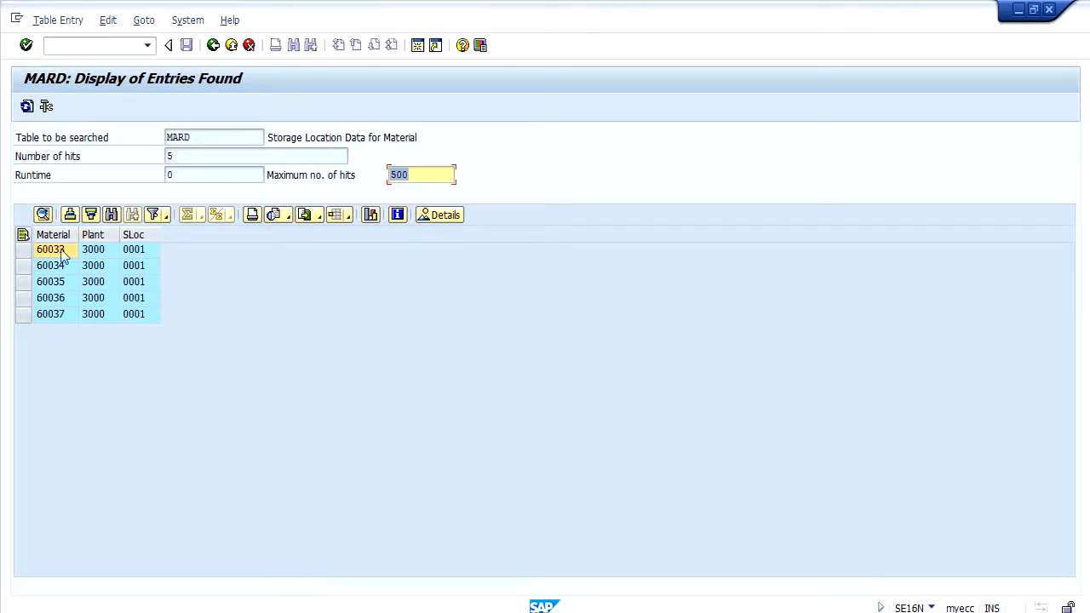
left_click_drag(64, 254, 65, 320)
left_click_drag(94, 252, 98, 315)
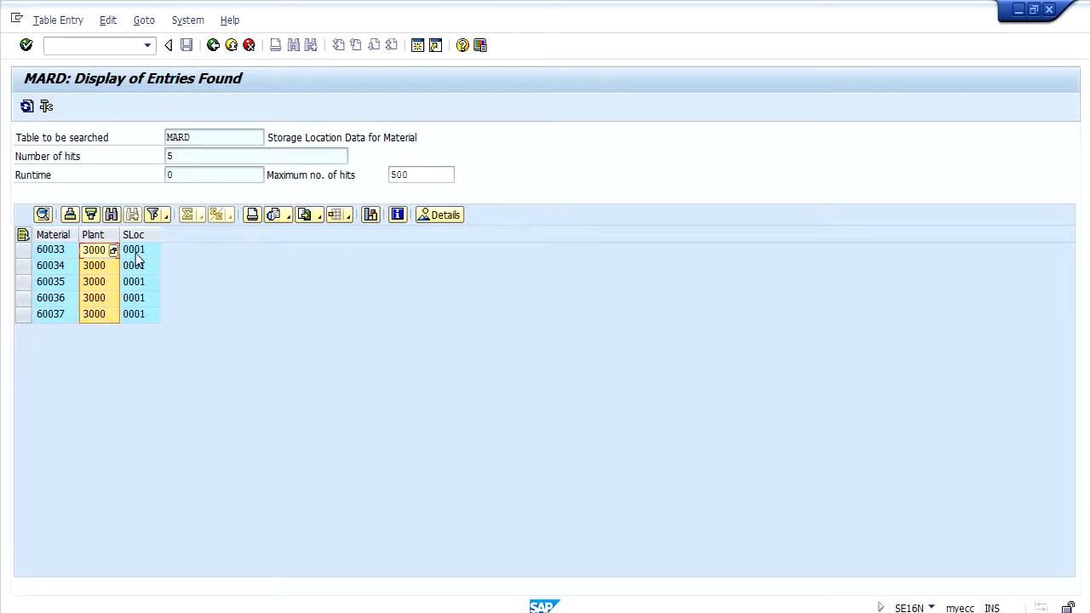
left_click_drag(136, 252, 144, 319)
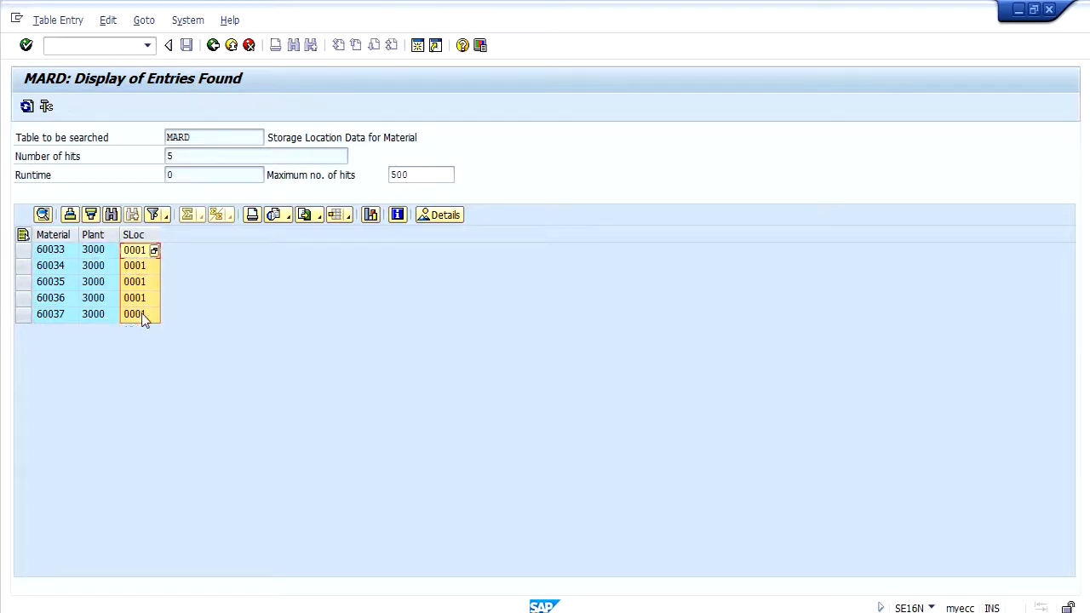